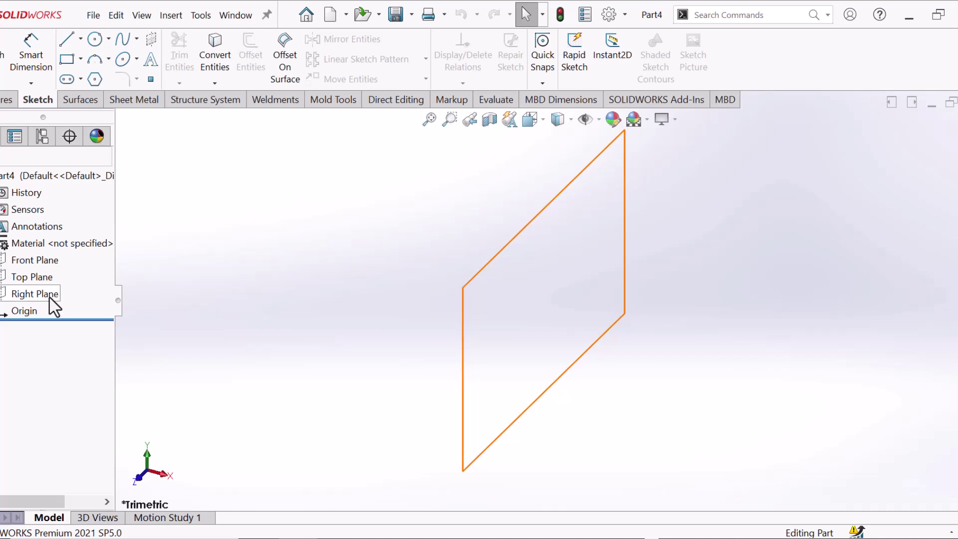
# - Start a sketch on the Right Plane and set the scene background to Plain White
pyautogui.click(50, 299)
pyautogui.click(60, 280)
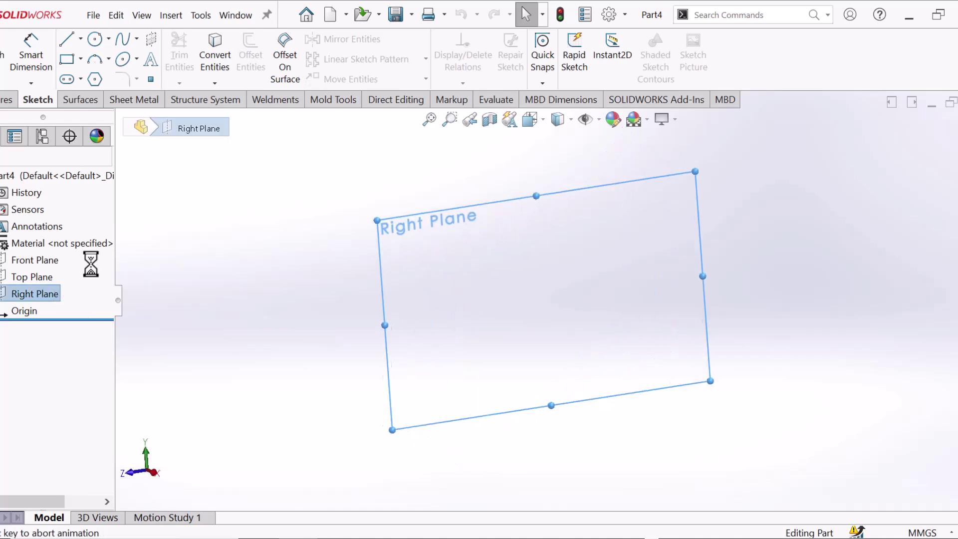
pyautogui.click(647, 120)
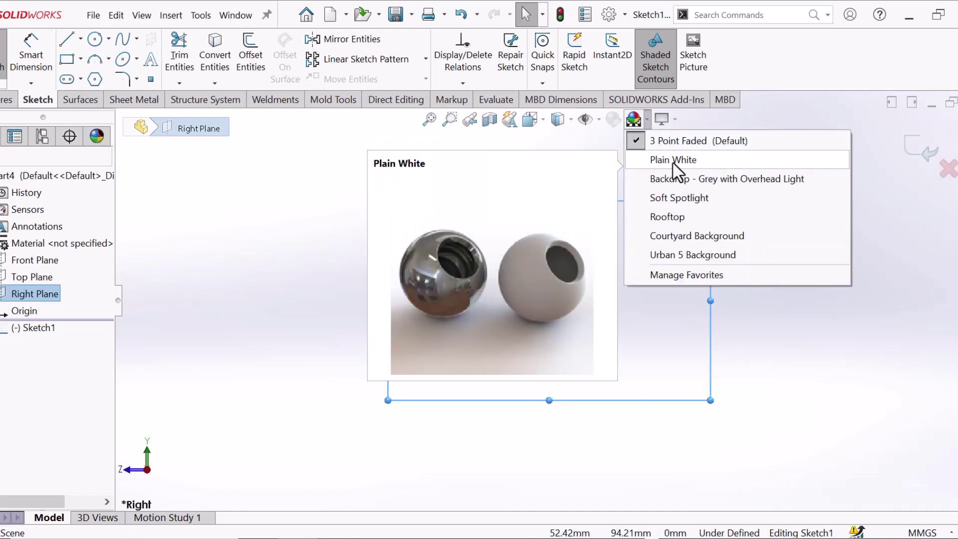
pyautogui.click(672, 161)
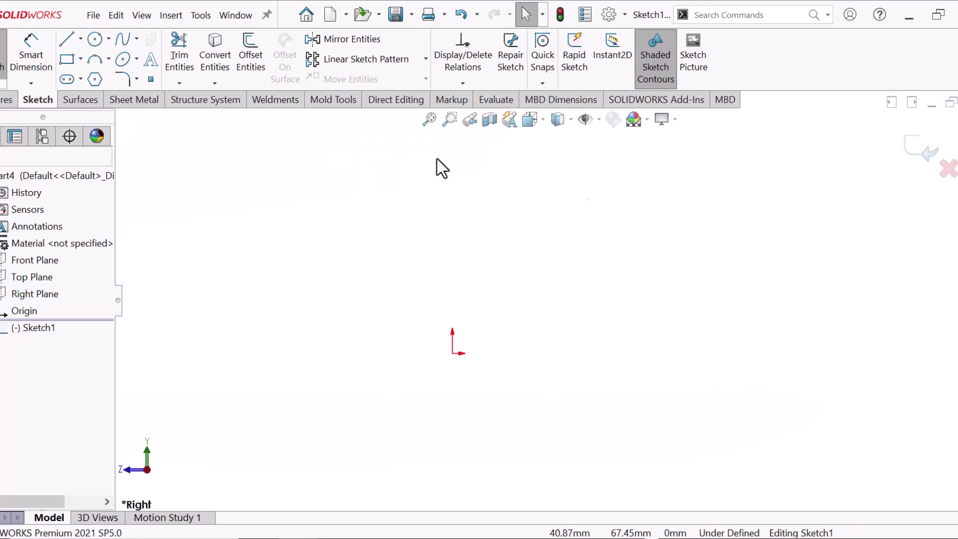
# - Draw a vertical midpoint line centred on the origin
pyautogui.click(68, 39)
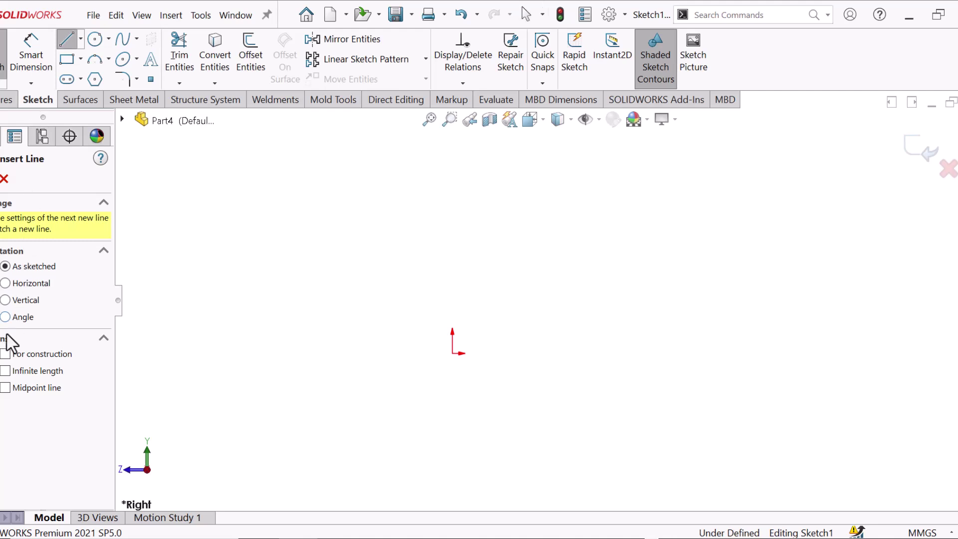
pyautogui.click(5, 388)
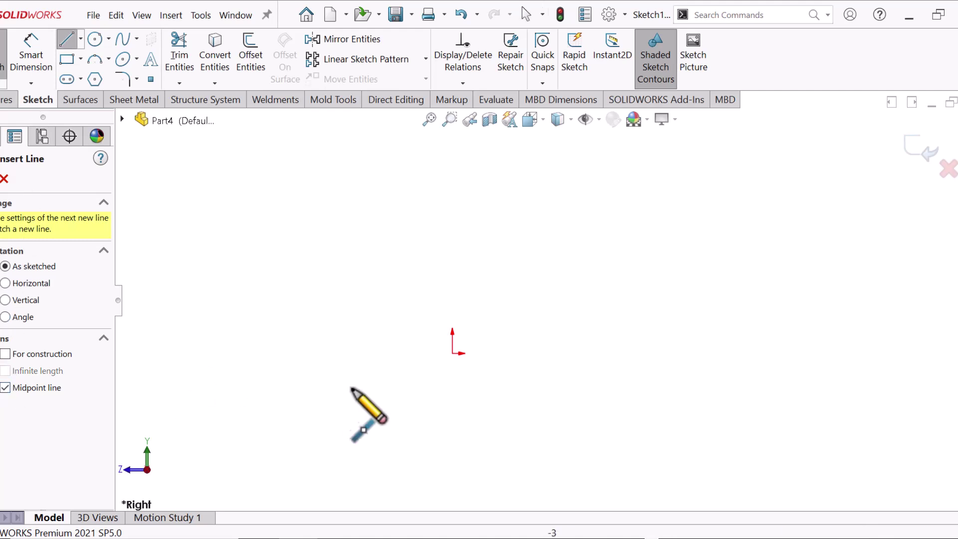
pyautogui.click(453, 353)
pyautogui.click(451, 278)
pyautogui.rightClick(451, 278)
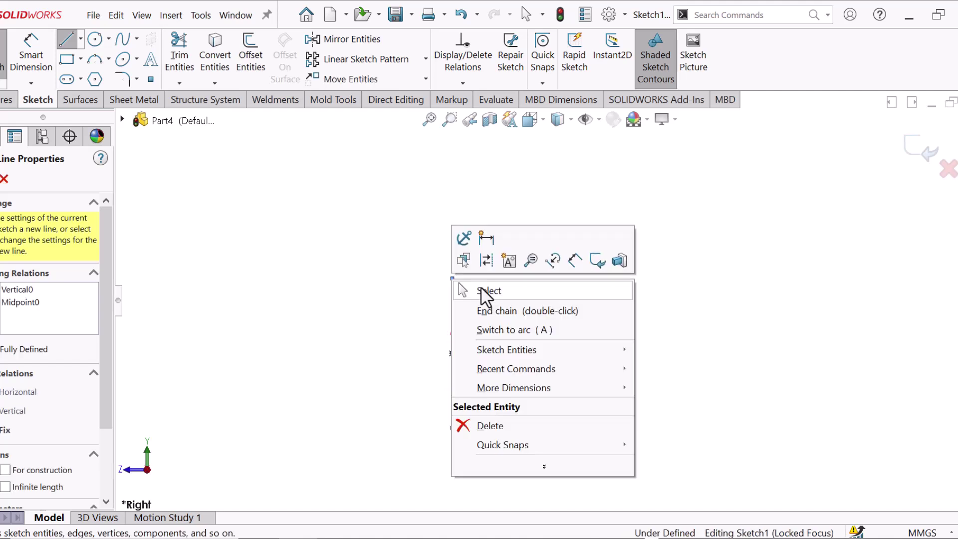
pyautogui.click(502, 297)
# - Dimension the vertical line's length as 7 mm
pyautogui.moveTo(511, 336); pyautogui.dragTo(513, 278, button='right')
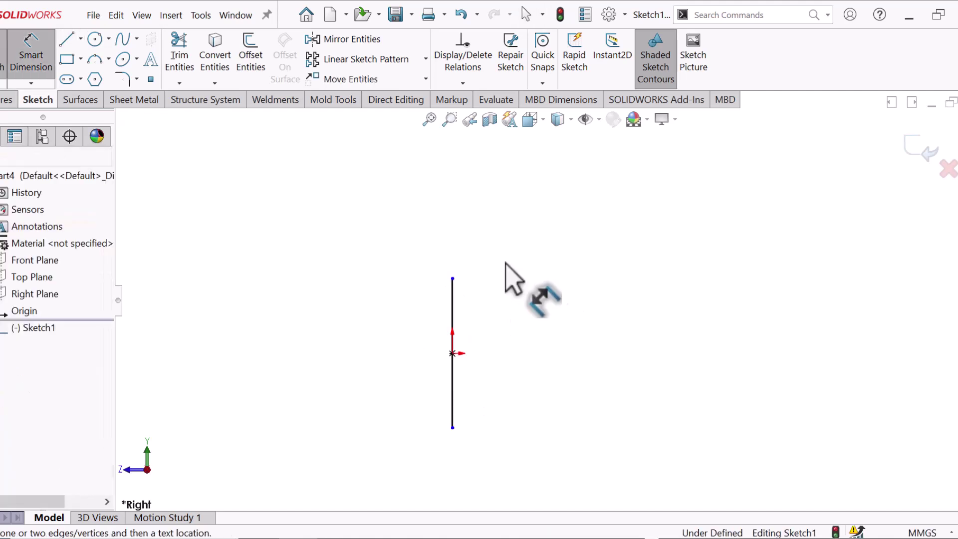
pyautogui.click(451, 314)
pyautogui.click(395, 313)
pyautogui.write('7')
pyautogui.press('Return')
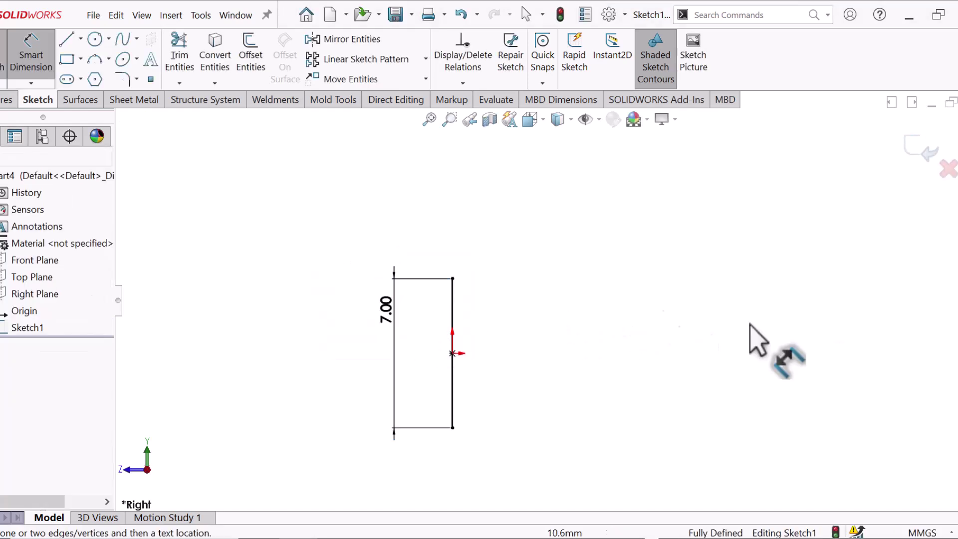
# - Draw a horizontal line about 21.83 mm long rightward from the vertical line's upper end
pyautogui.press('z')
pyautogui.press('l')
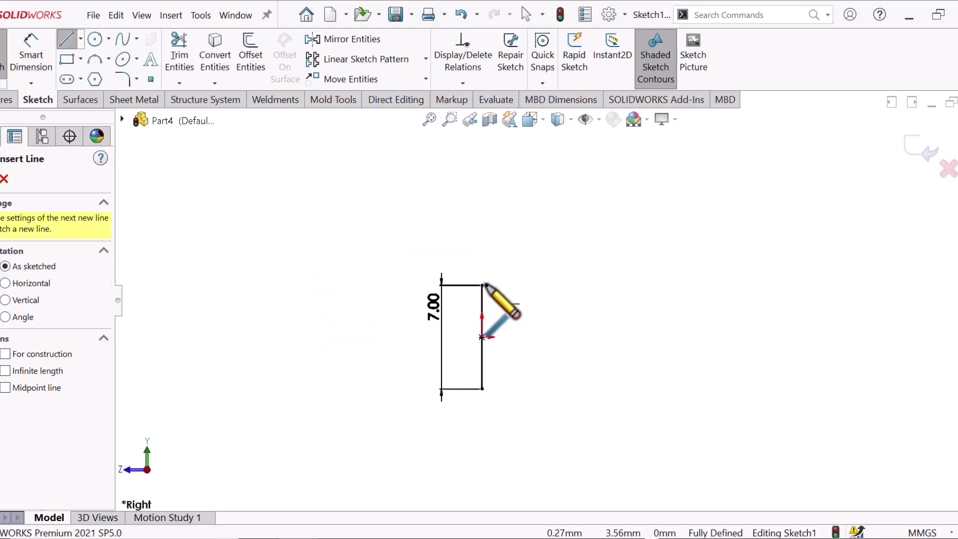
pyautogui.click(482, 286)
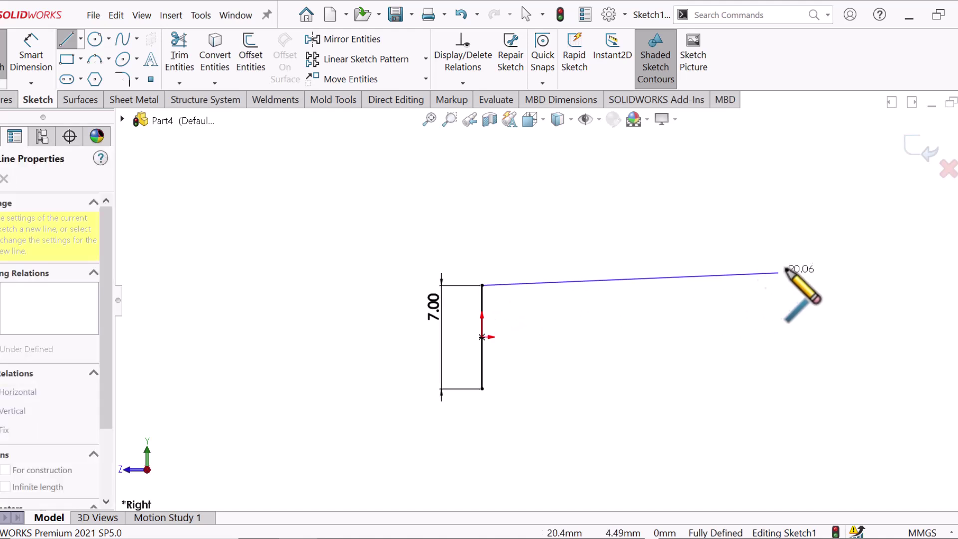
pyautogui.click(804, 285)
pyautogui.rightClick(805, 285)
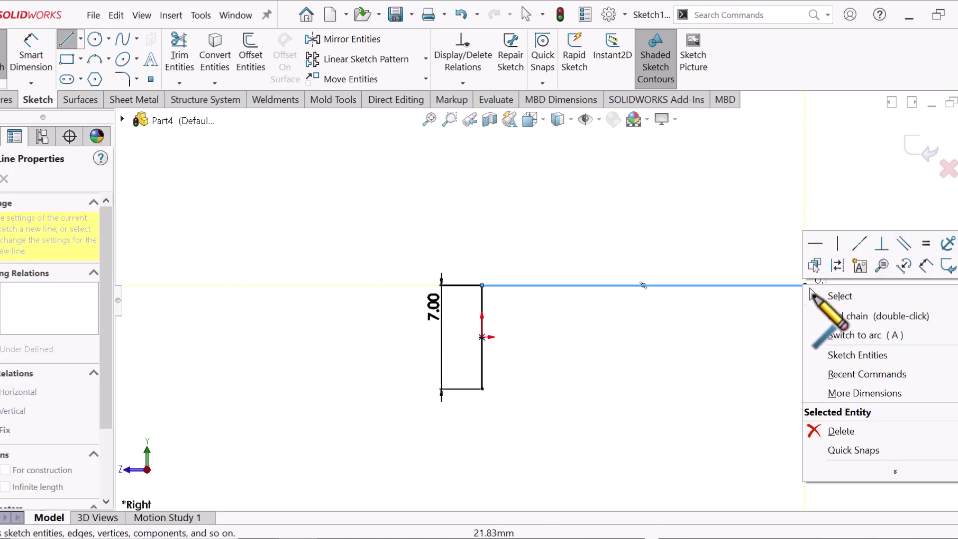
pyautogui.click(823, 293)
# - Dimension the horizontal line's length as 40 mm
pyautogui.press('d')
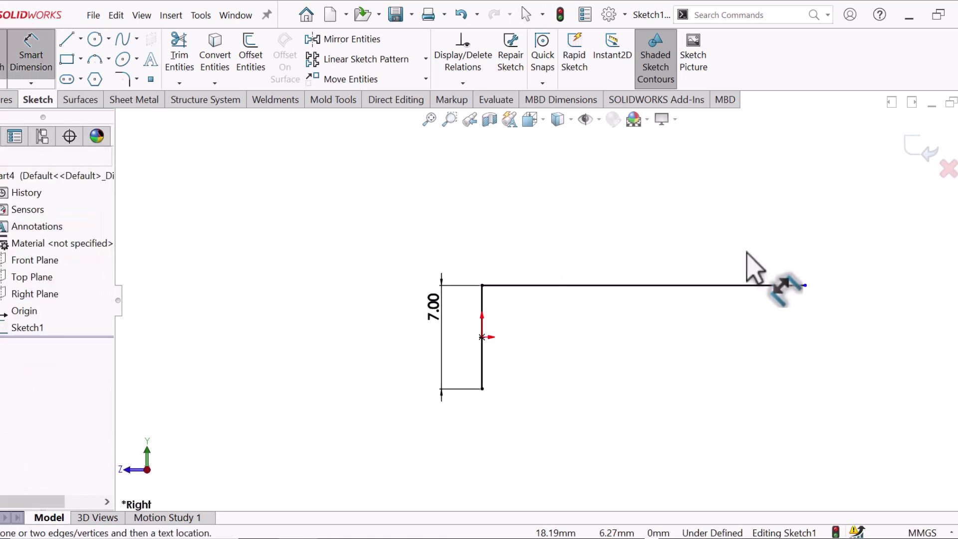
pyautogui.click(728, 285)
pyautogui.click(718, 325)
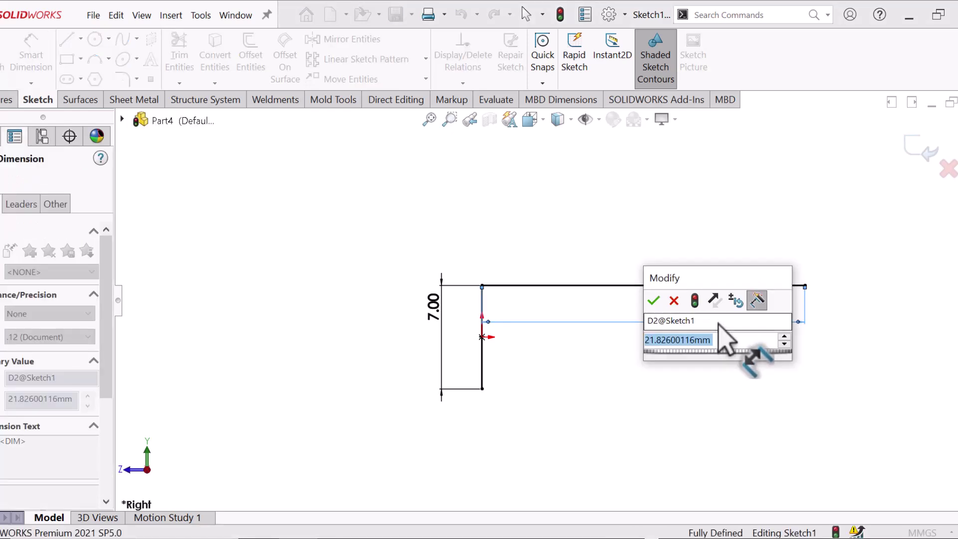
pyautogui.write('40')
pyautogui.press('Return')
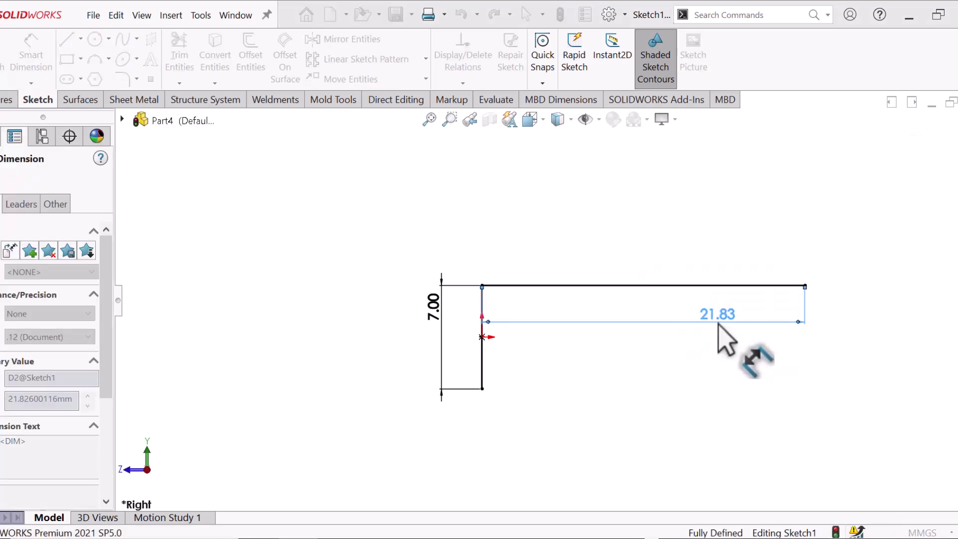
# - From the 40 mm line's free end, draw a 3.5 mm drop, a tip of two slanted lines joined by a short vertical, and a lower horizontal line
pyautogui.press('f')
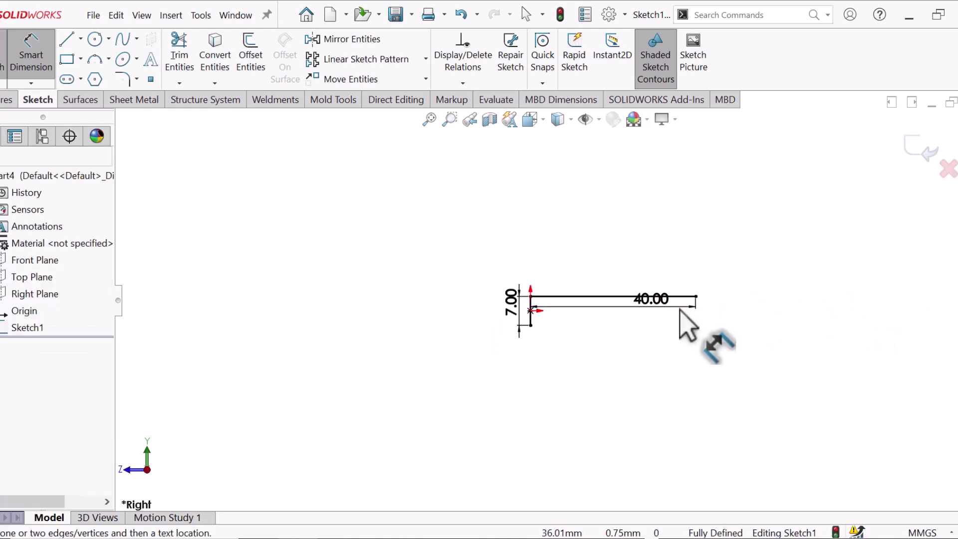
pyautogui.press('l')
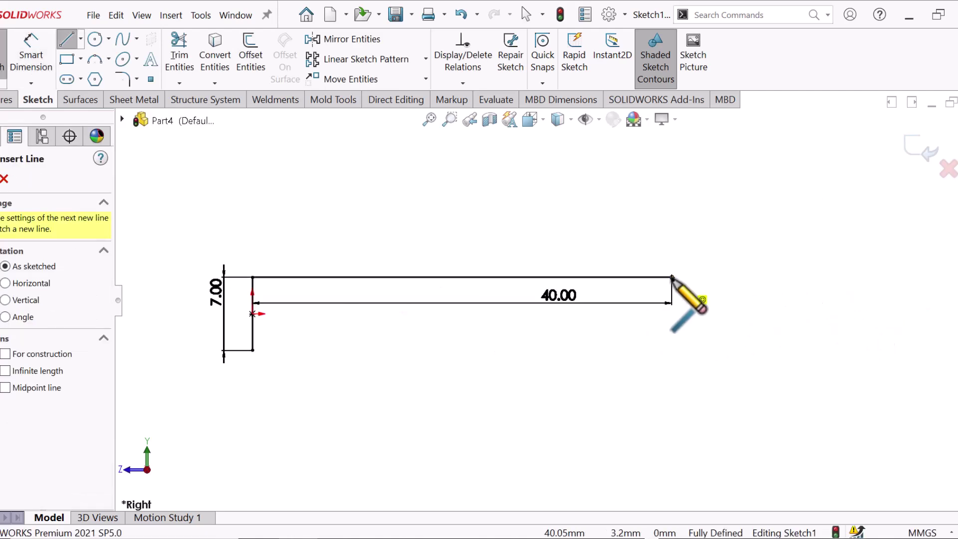
pyautogui.click(671, 277)
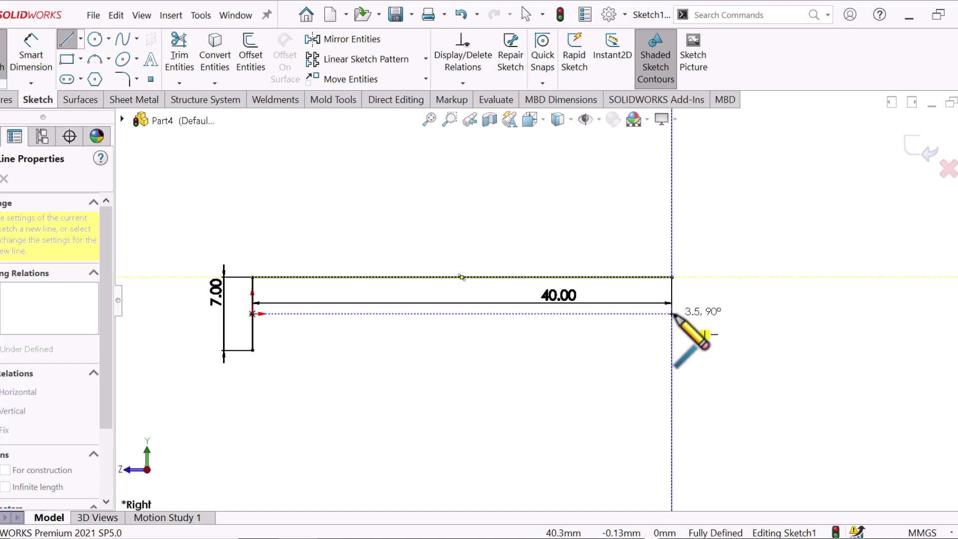
pyautogui.click(671, 314)
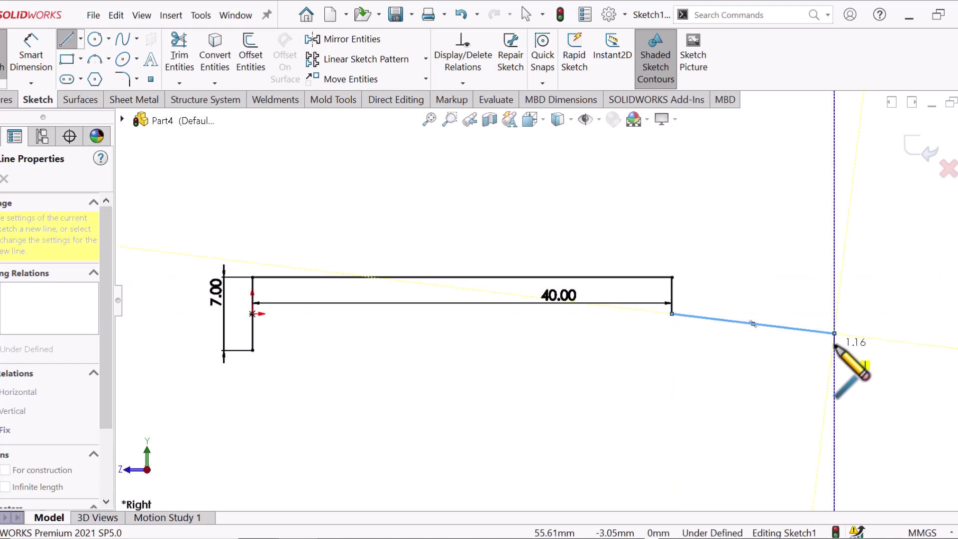
pyautogui.click(834, 350)
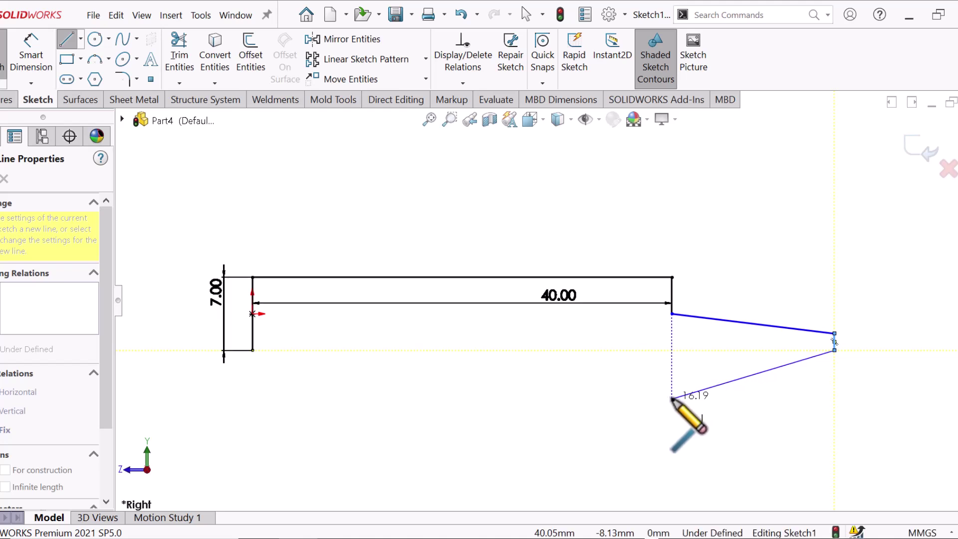
pyautogui.click(672, 398)
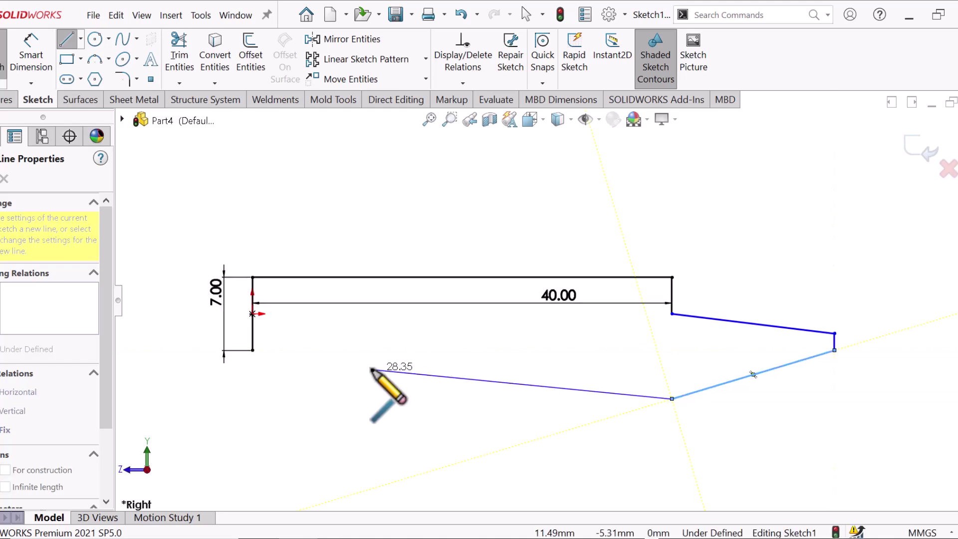
pyautogui.click(299, 398)
pyautogui.rightClick(299, 379)
pyautogui.click(364, 382)
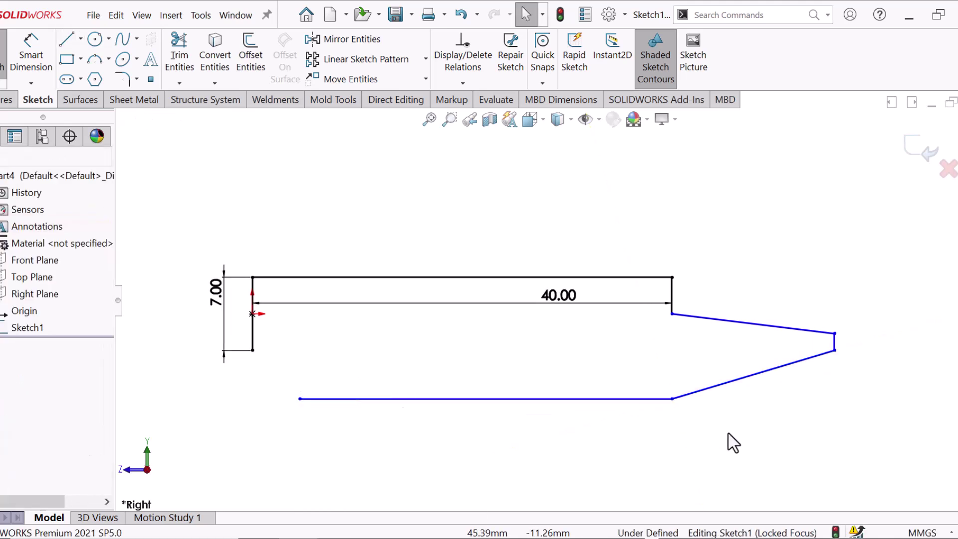
# - Dimension the overall horizontal distance from the profile's upper-left corner to the tip's lower corner as 51.50 mm
pyautogui.moveTo(729, 434); pyautogui.dragTo(808, 291, button='right')
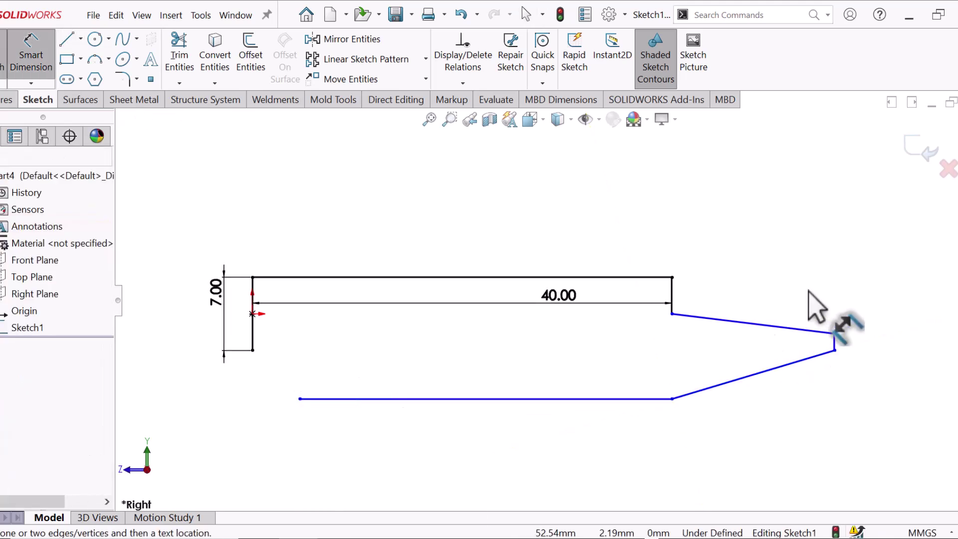
pyautogui.click(835, 350)
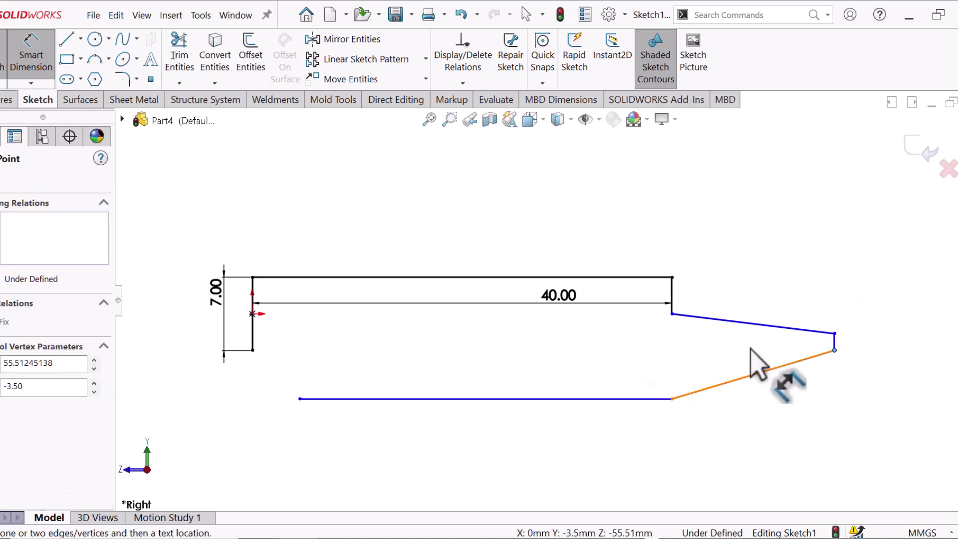
pyautogui.click(253, 277)
pyautogui.click(476, 200)
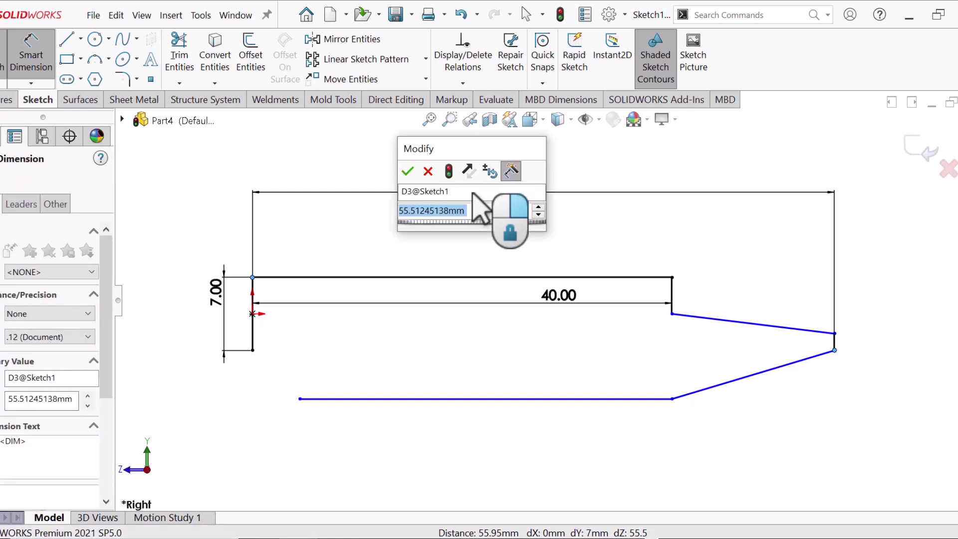
pyautogui.write('51')
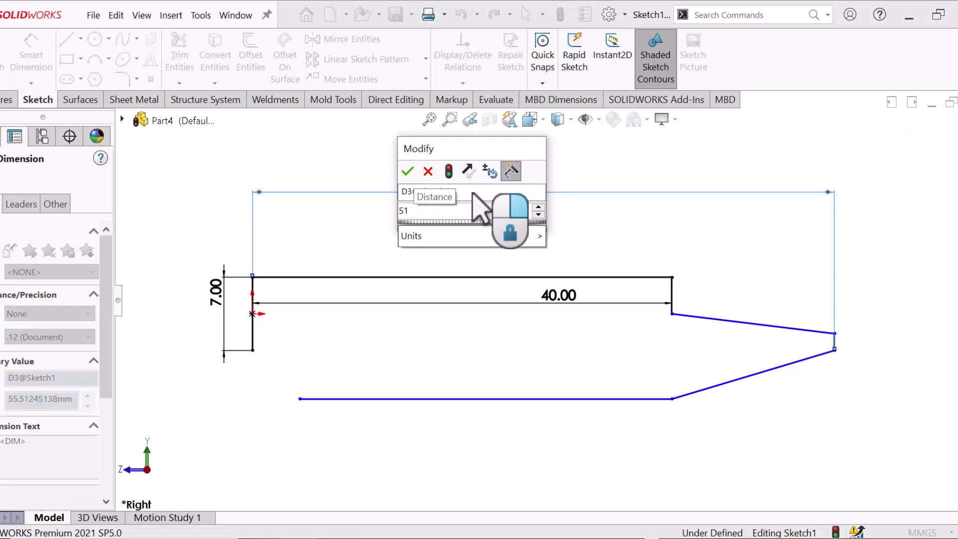
pyautogui.write('.50')
pyautogui.press('Return')
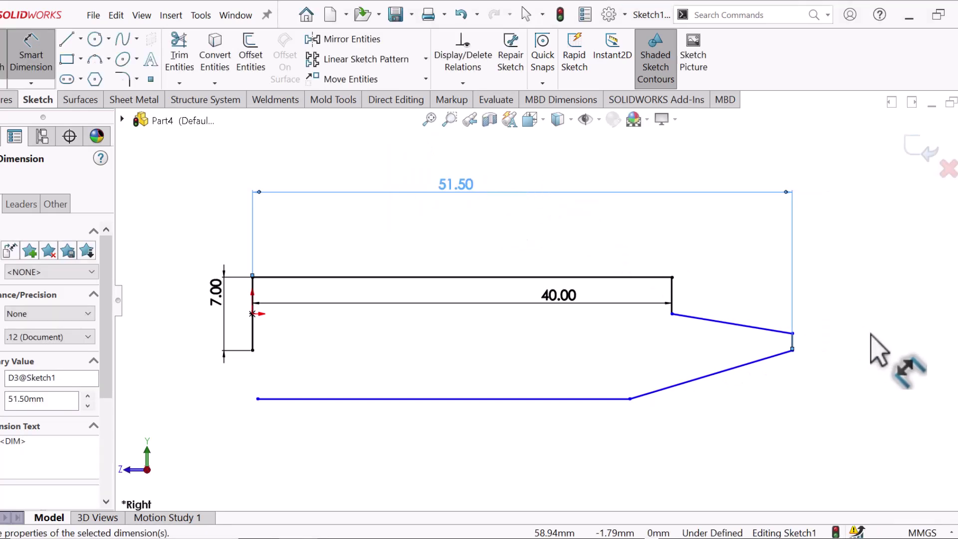
pyautogui.click(870, 335)
# - Dimension the short vertical line at the tip as 1.8 mm
pyautogui.scroll(-5, 798, 344)
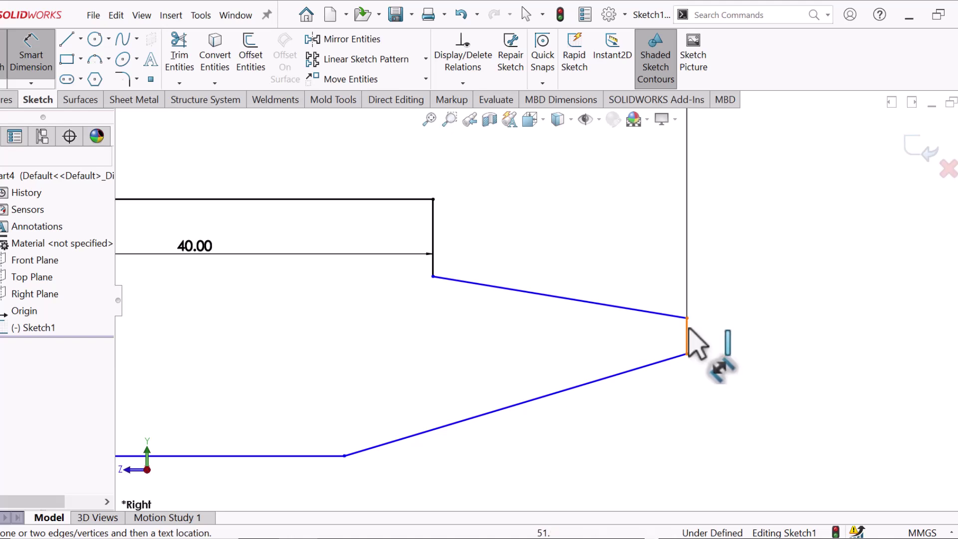
pyautogui.click(689, 333)
pyautogui.click(748, 333)
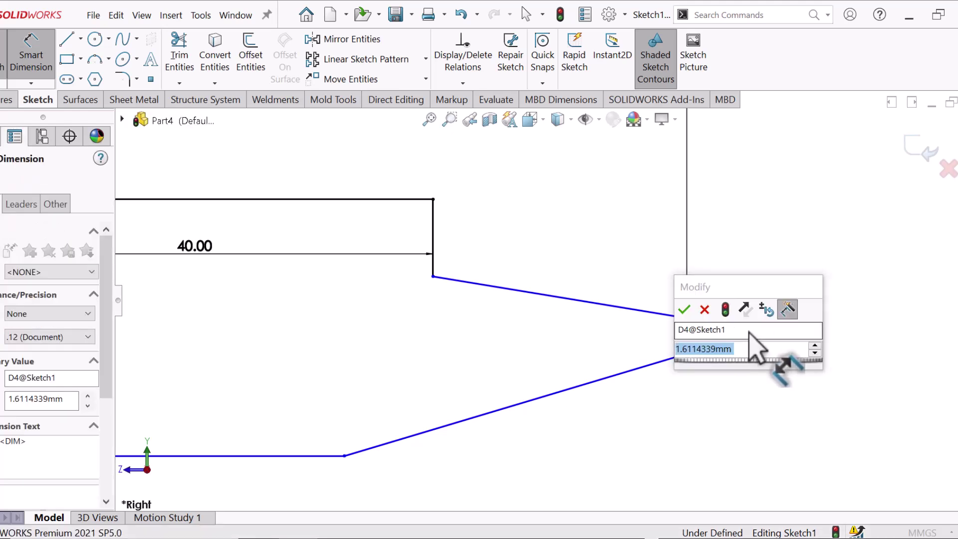
pyautogui.write('1.8')
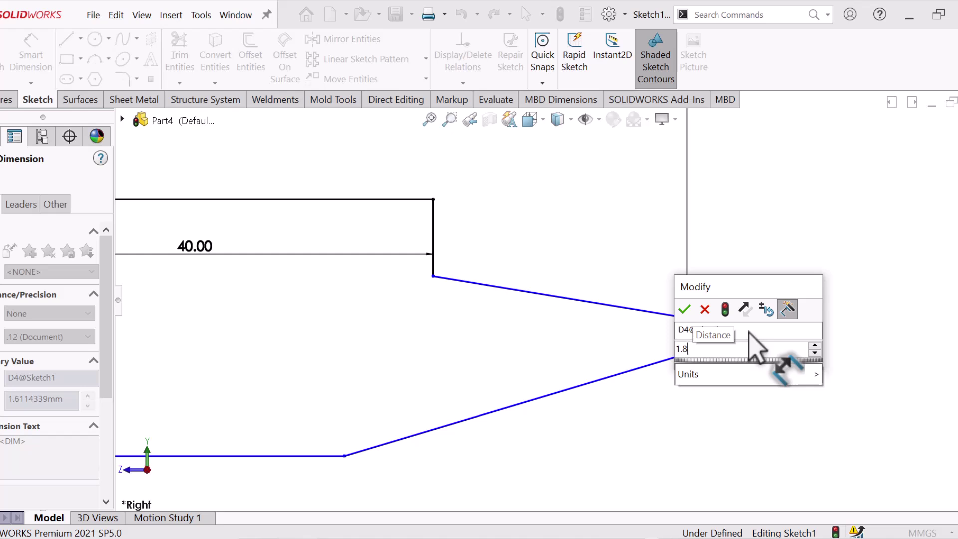
pyautogui.press('Return')
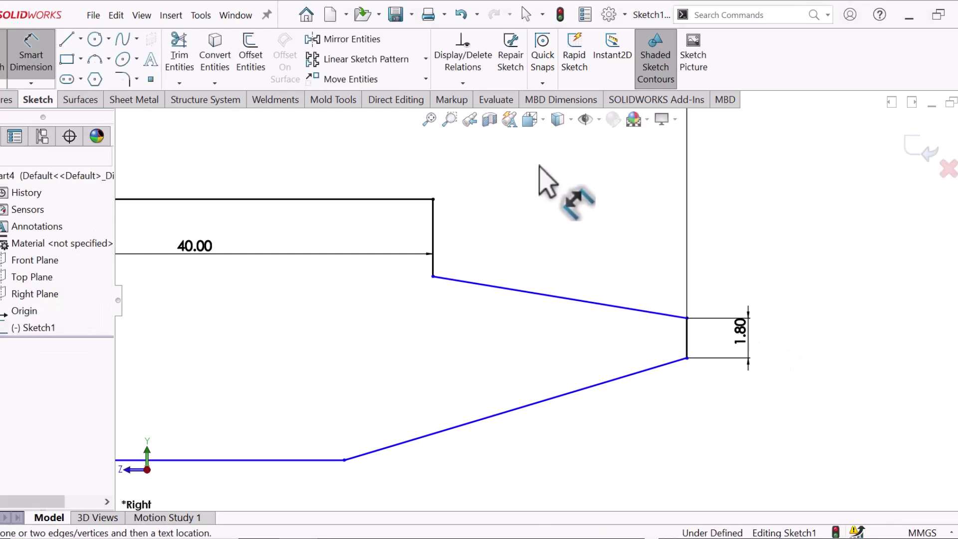
pyautogui.rightClick(544, 175)
pyautogui.click(580, 220)
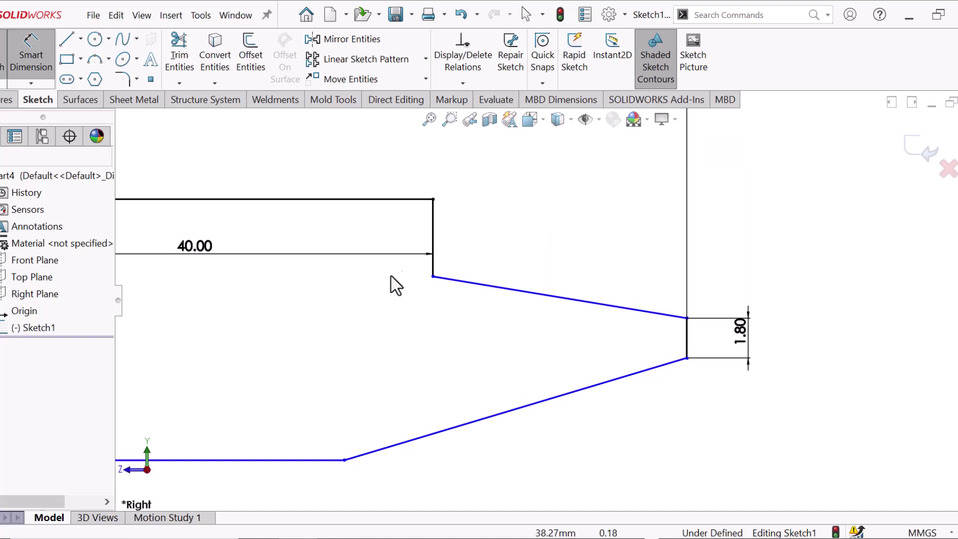
# - Raise the upper slanted line's left endpoint to shorten the vertical drop, and delete the lower horizontal line
pyautogui.moveTo(432, 277); pyautogui.dragTo(435, 225)
pyautogui.press('Escape')
pyautogui.scroll(6, 438, 262)
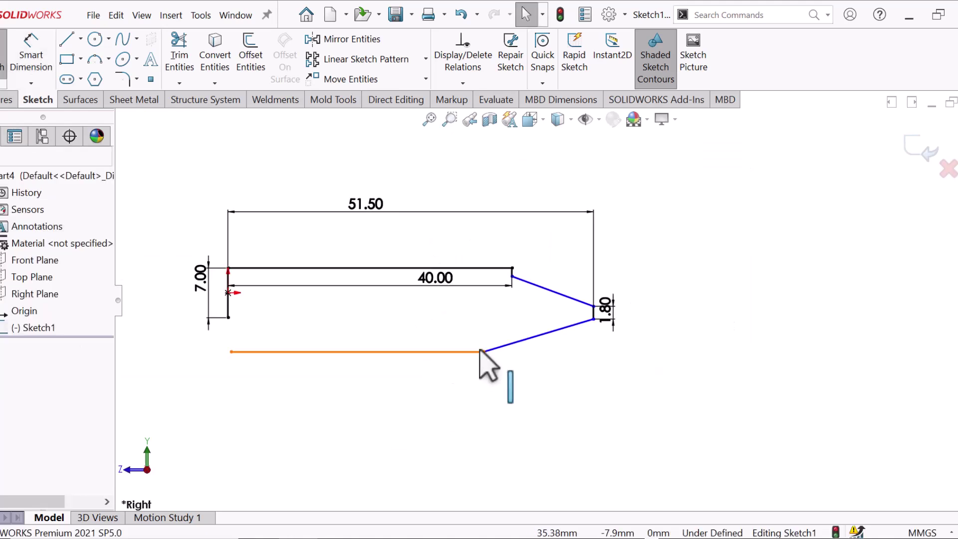
pyautogui.click(461, 352)
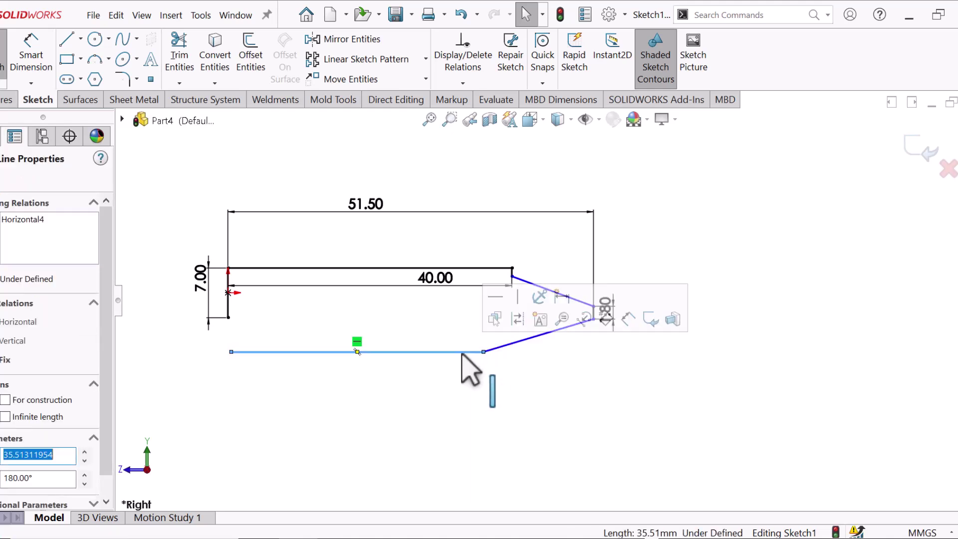
pyautogui.press('Delete')
# - Move the lower slanted line's left endpoint beneath the upper slanted line's left endpoint and add a Vertical relation between the two points
pyautogui.scroll(3, 476, 349)
pyautogui.moveTo(532, 337); pyautogui.dragTo(592, 299)
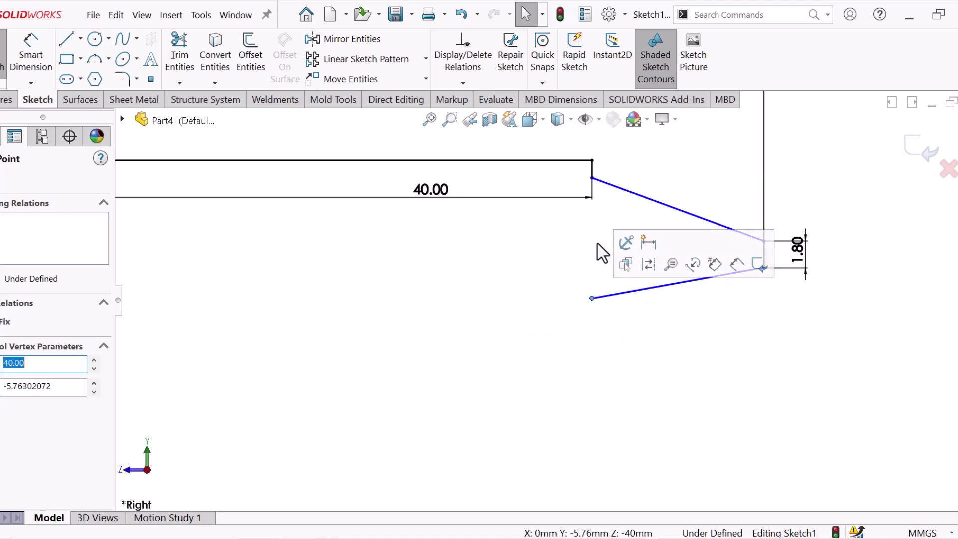
pyautogui.keyDown('ctrl'); pyautogui.click(592, 178); pyautogui.keyUp('ctrl')
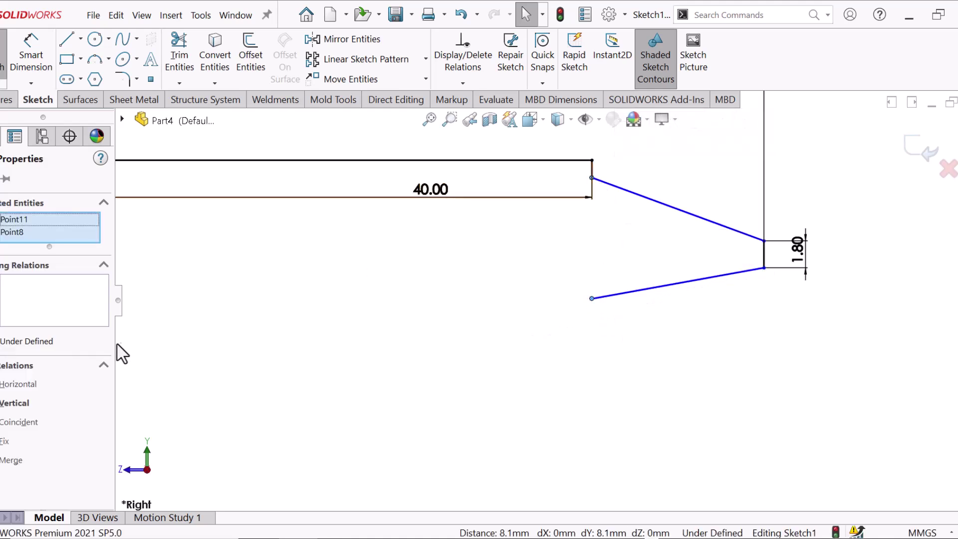
pyautogui.click(1, 404)
pyautogui.click(572, 384)
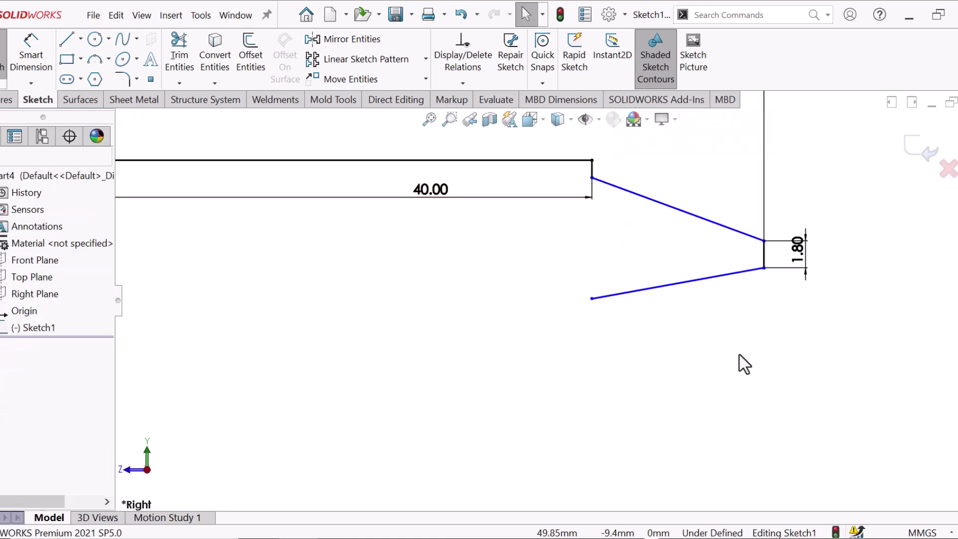
# - Draw a short vertical line downward from the lower slanted line's left endpoint
pyautogui.press('l')
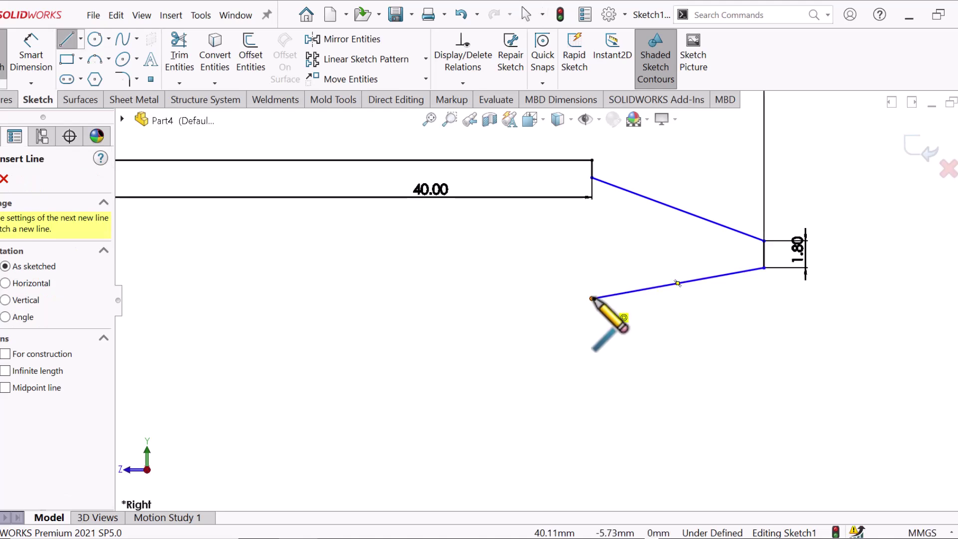
pyautogui.click(591, 299)
pyautogui.click(592, 325)
pyautogui.rightClick(591, 324)
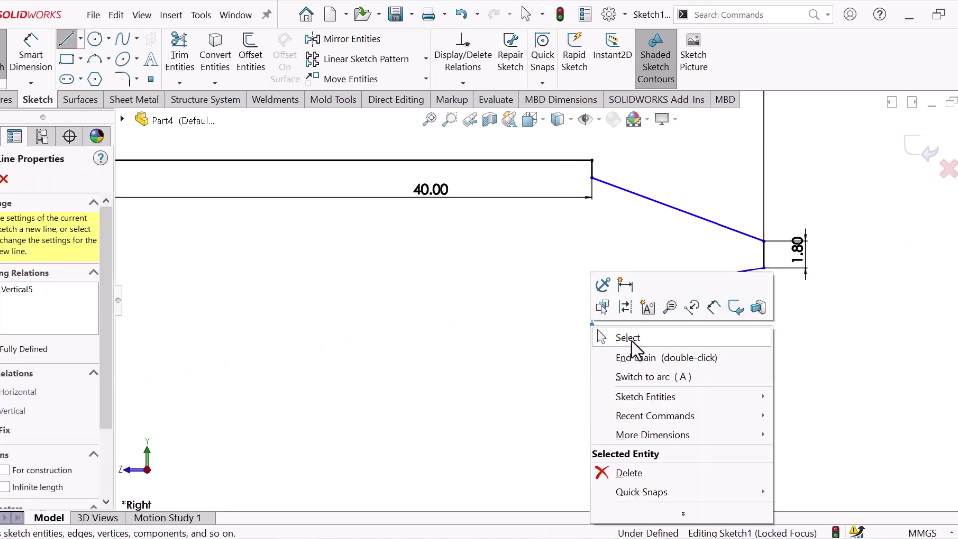
pyautogui.click(629, 336)
# - Add a Horizontal relation between the midpoint of the tip's 1.80 mm vertical line and the origin
pyautogui.scroll(4, 633, 340)
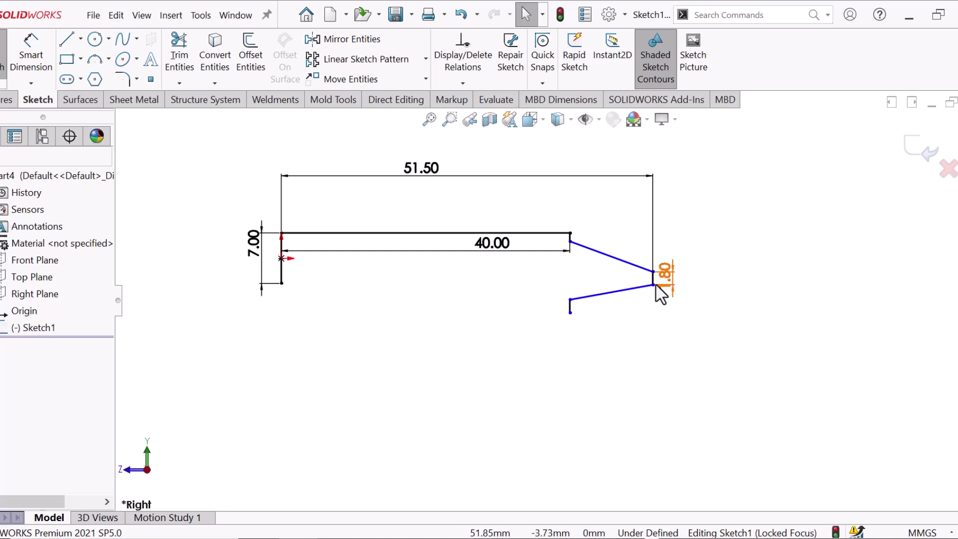
pyautogui.scroll(-3, 659, 298)
pyautogui.click(610, 284)
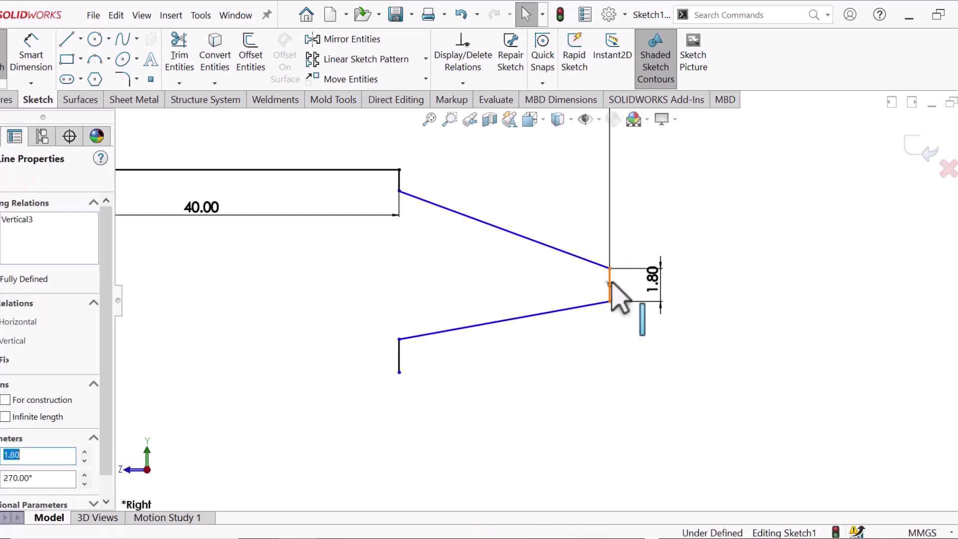
pyautogui.rightClick(610, 284)
pyautogui.click(678, 291)
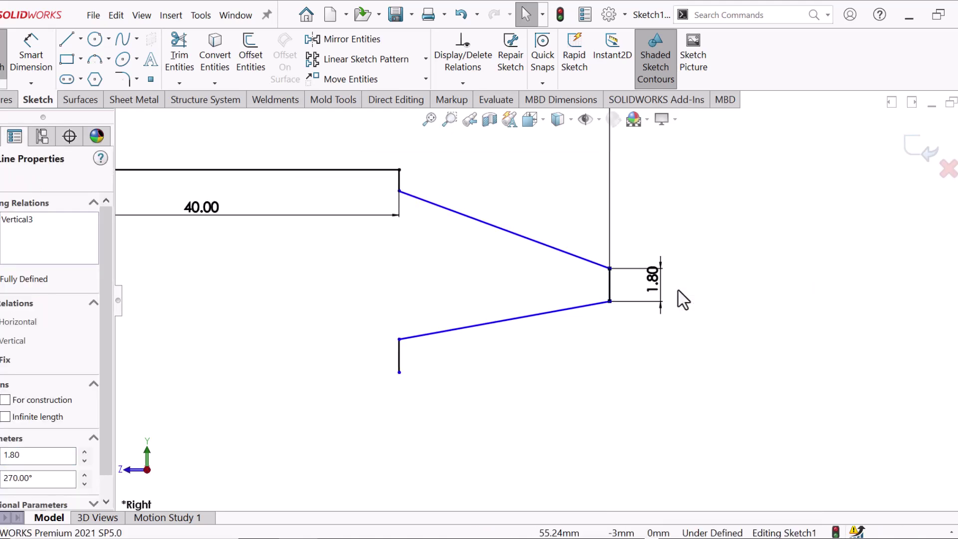
pyautogui.scroll(5, 678, 299)
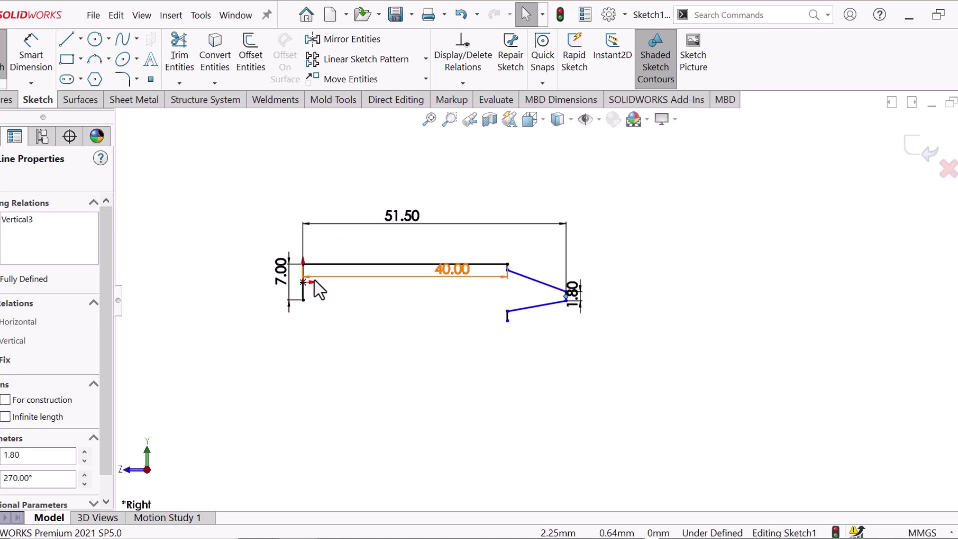
pyautogui.keyDown('ctrl'); pyautogui.click(304, 283); pyautogui.keyUp('ctrl')
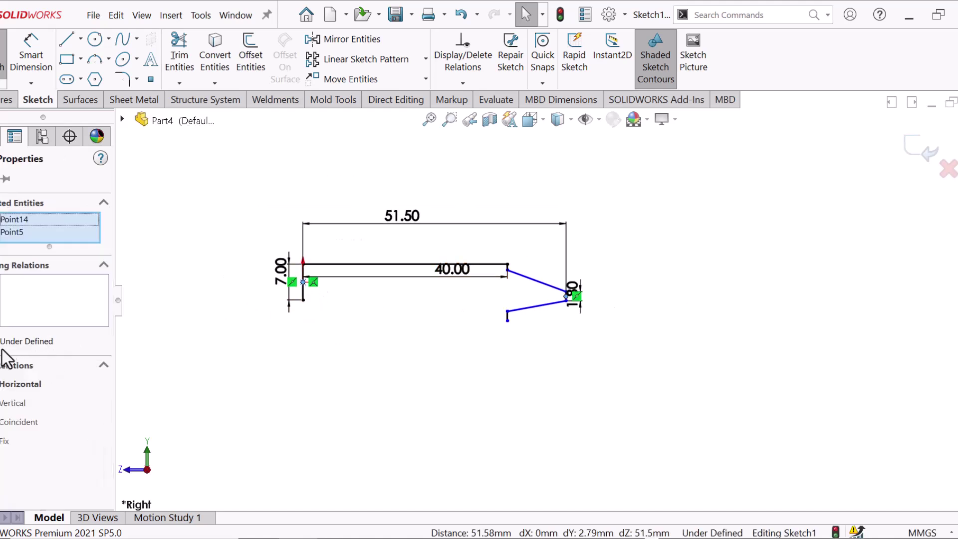
pyautogui.click(20, 384)
pyautogui.click(536, 373)
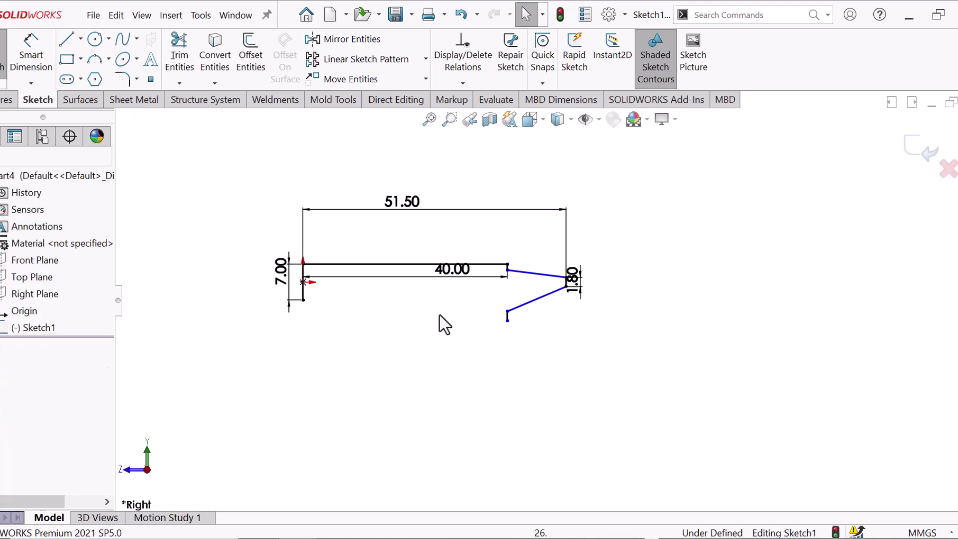
# - Close the profile with a line from the lower end of the 7 mm vertical line to the lower end of the short vertical line
pyautogui.scroll(-3, 424, 318)
pyautogui.press('l')
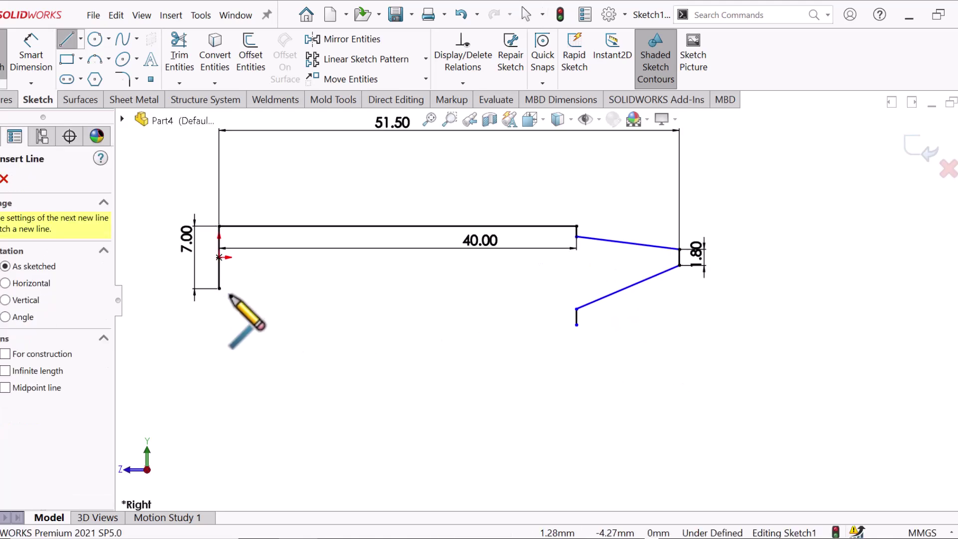
pyautogui.click(220, 289)
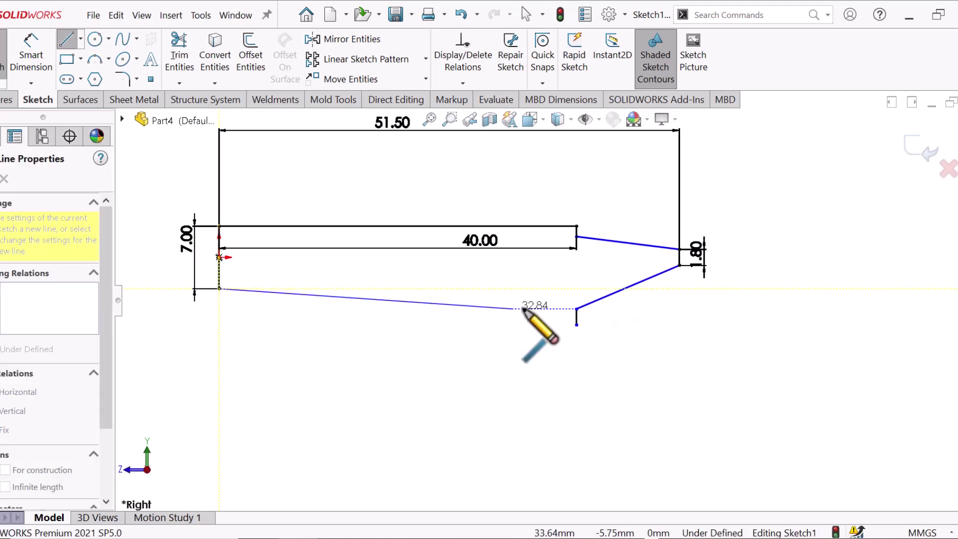
pyautogui.click(576, 325)
pyautogui.rightClick(575, 327)
pyautogui.click(609, 334)
# - Dimension the vertical distance between the left endpoints of the two slanted tip lines as 2.8 mm
pyautogui.scroll(-2, 619, 267)
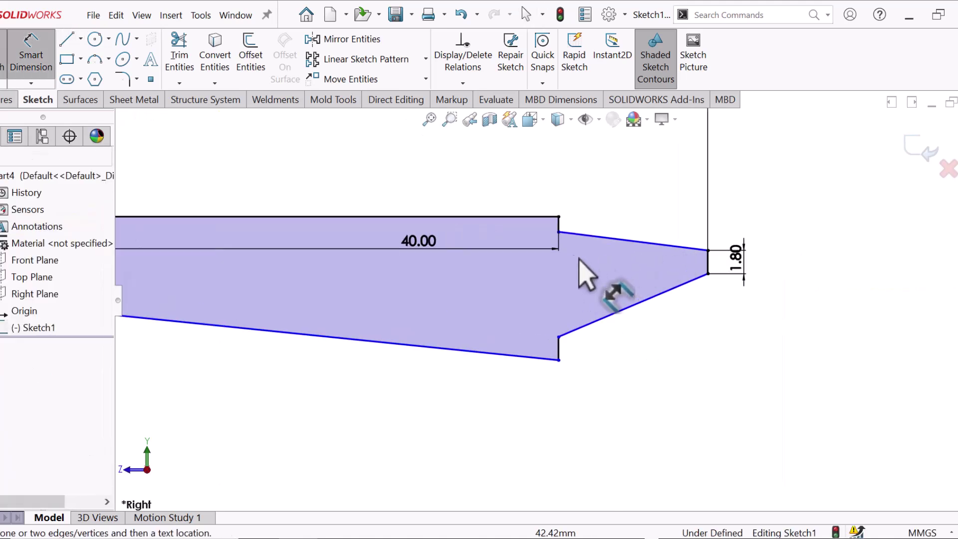
pyautogui.click(559, 233)
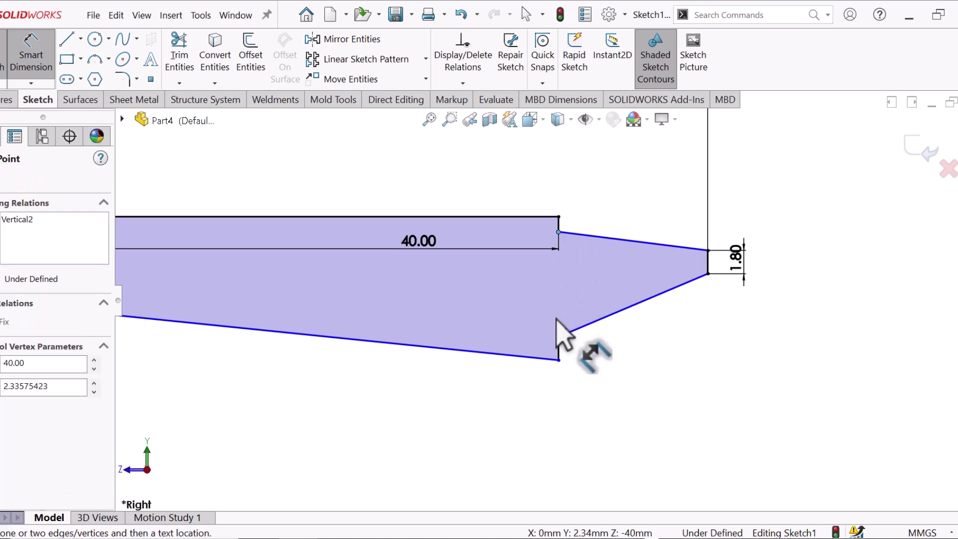
pyautogui.click(558, 336)
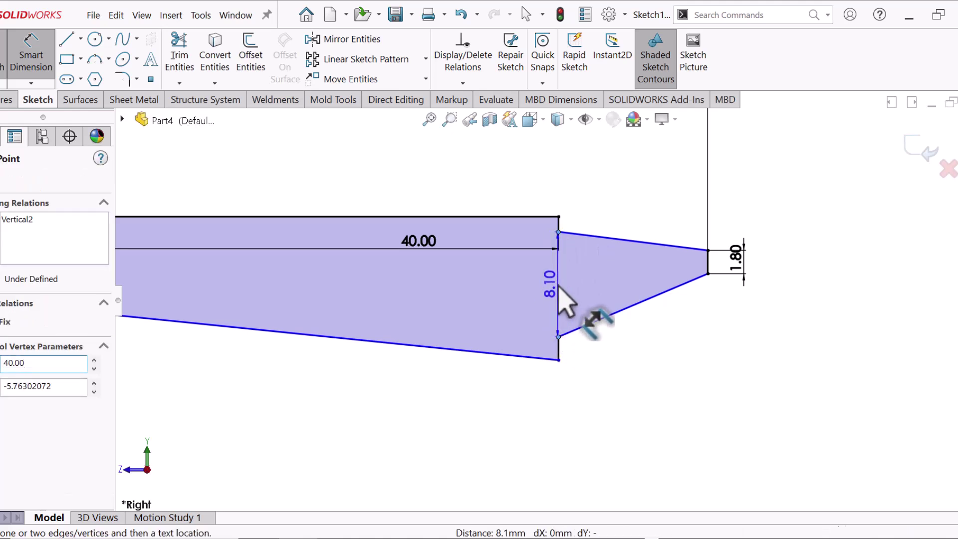
pyautogui.click(558, 288)
pyautogui.write('2.')
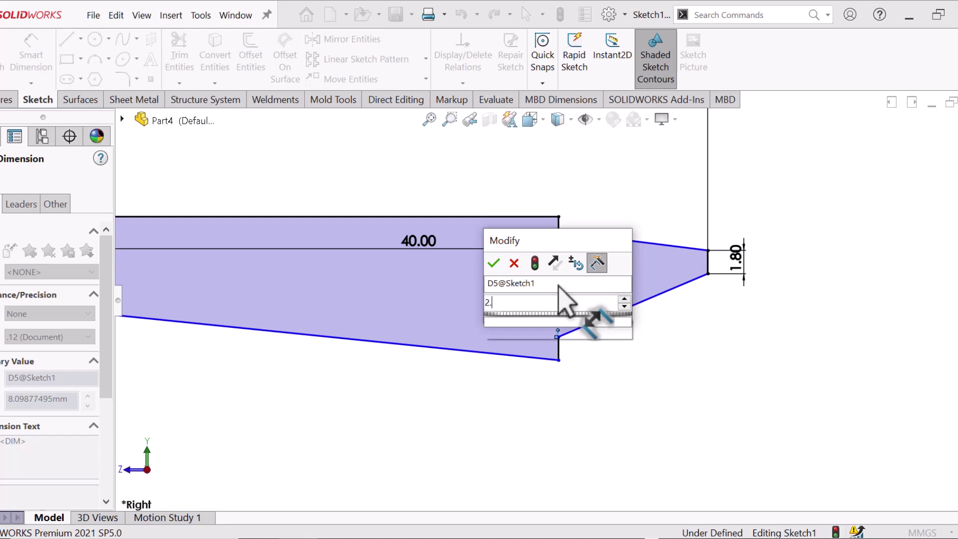
pyautogui.press('Return')
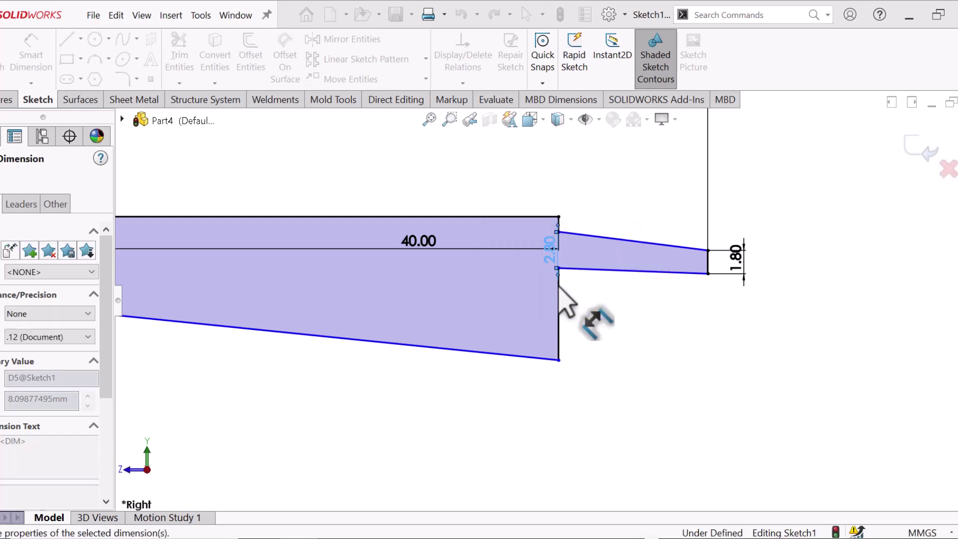
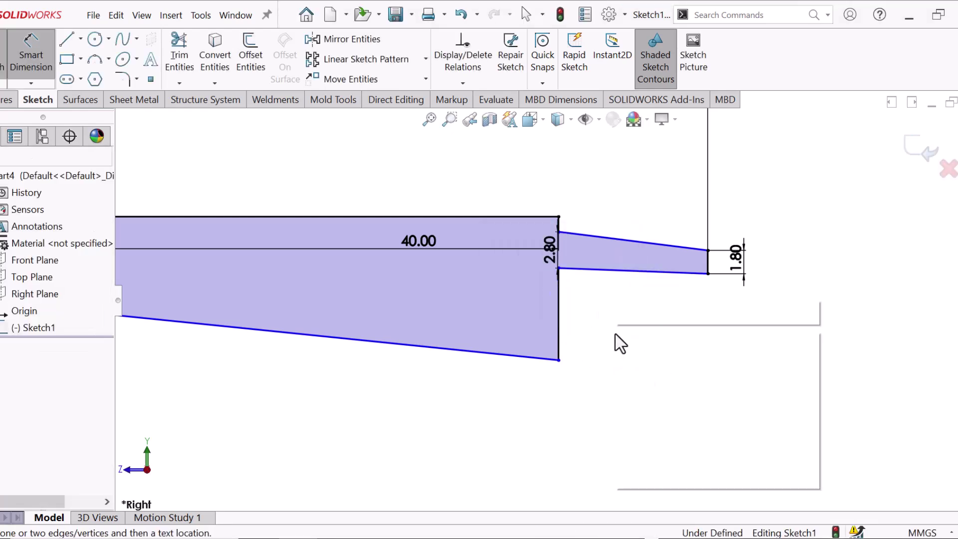
# - Add a Horizontal relation to the long slanted line along the profile's lower side
pyautogui.click(662, 380)
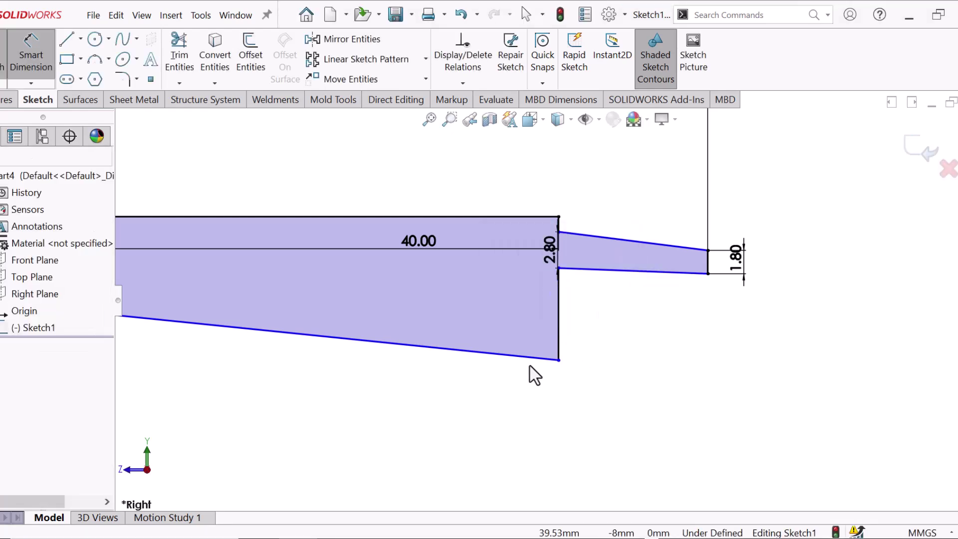
pyautogui.click(505, 354)
pyautogui.click(537, 306)
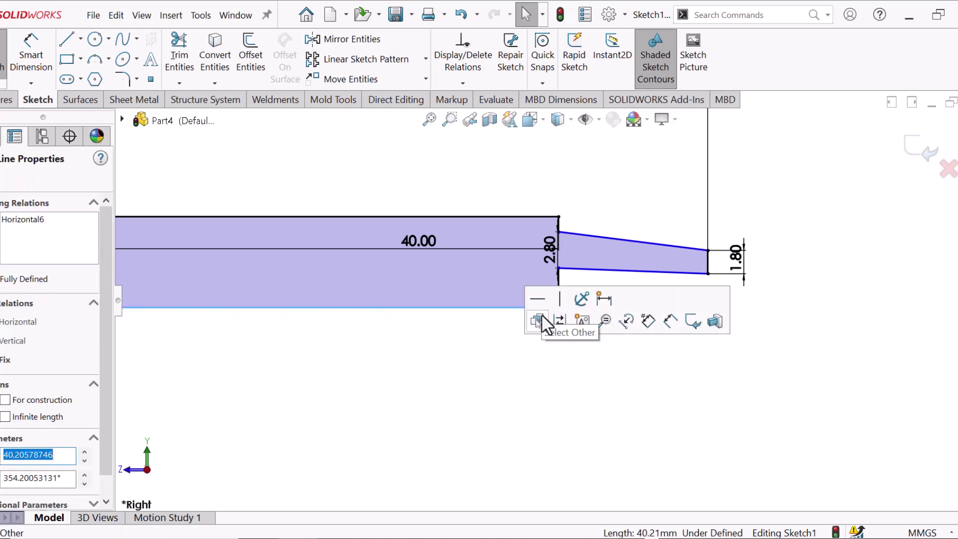
pyautogui.click(598, 406)
pyautogui.scroll(-3, 584, 306)
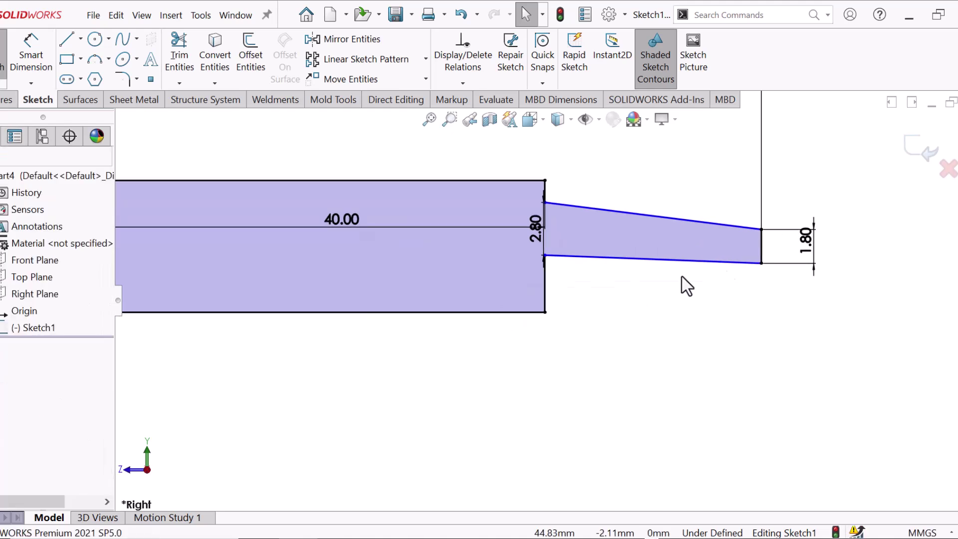
# - Move the 40 mm dimension above the profile's upper edge and the 2.8 mm dimension inside the body
pyautogui.click(761, 229)
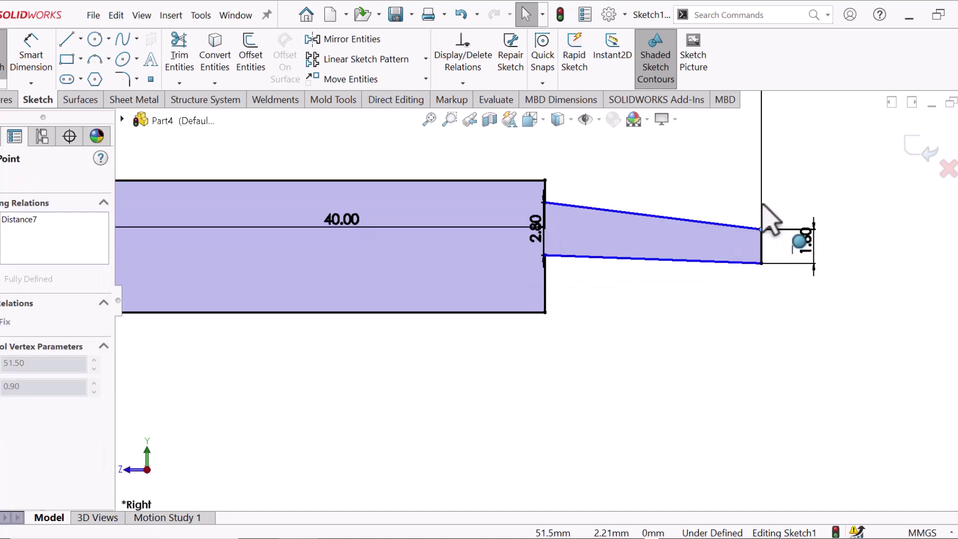
pyautogui.click(688, 325)
pyautogui.moveTo(324, 220); pyautogui.dragTo(370, 150)
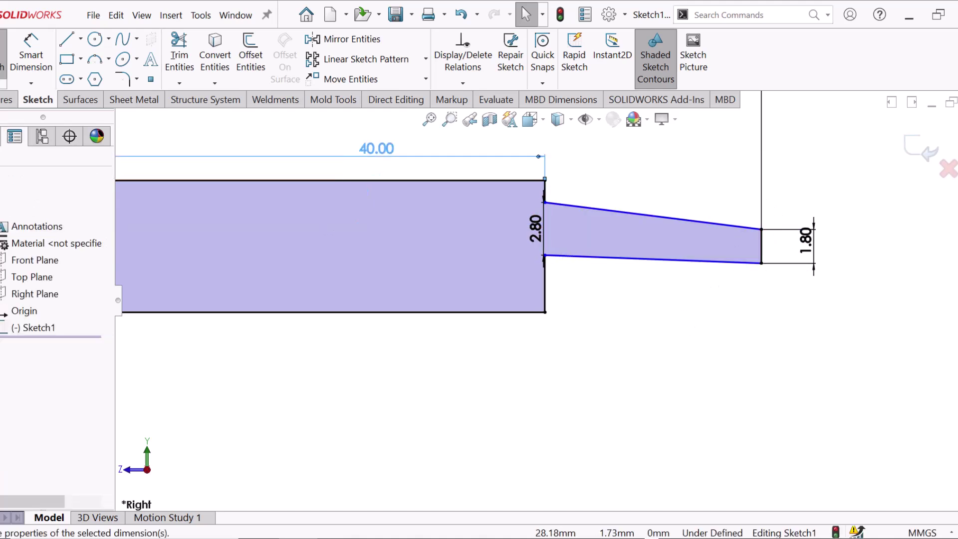
pyautogui.press('Escape')
pyautogui.click(627, 321)
pyautogui.scroll(4, 626, 321)
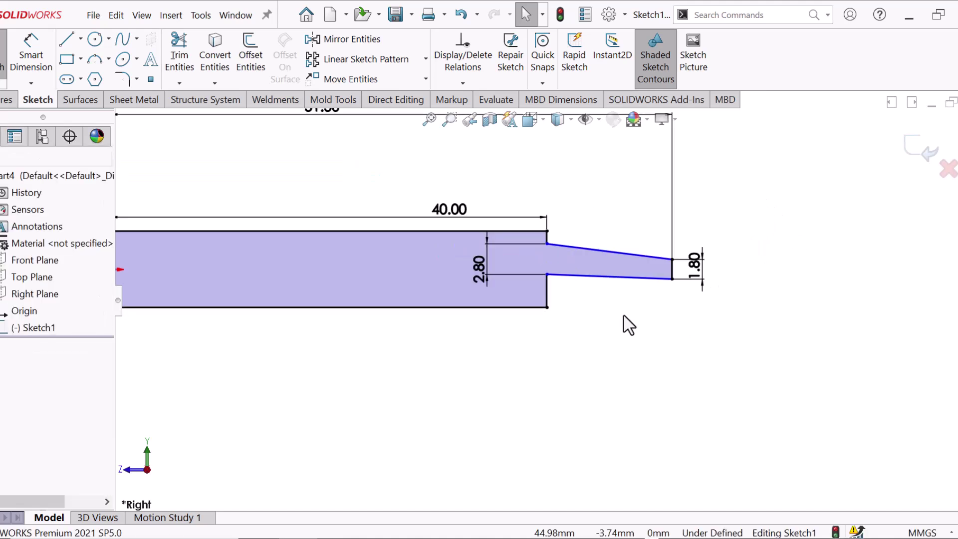
pyautogui.scroll(-2, 519, 268)
pyautogui.click(576, 310)
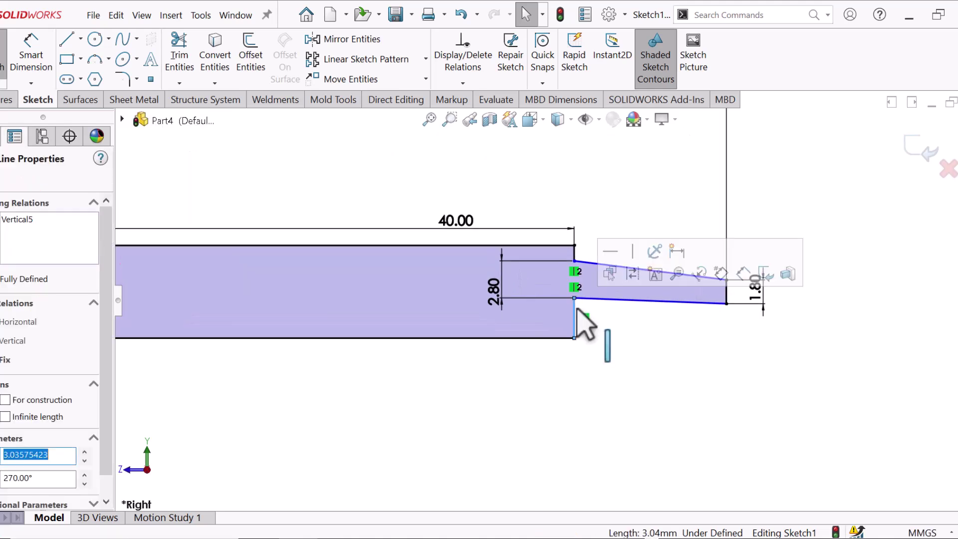
pyautogui.press('Escape')
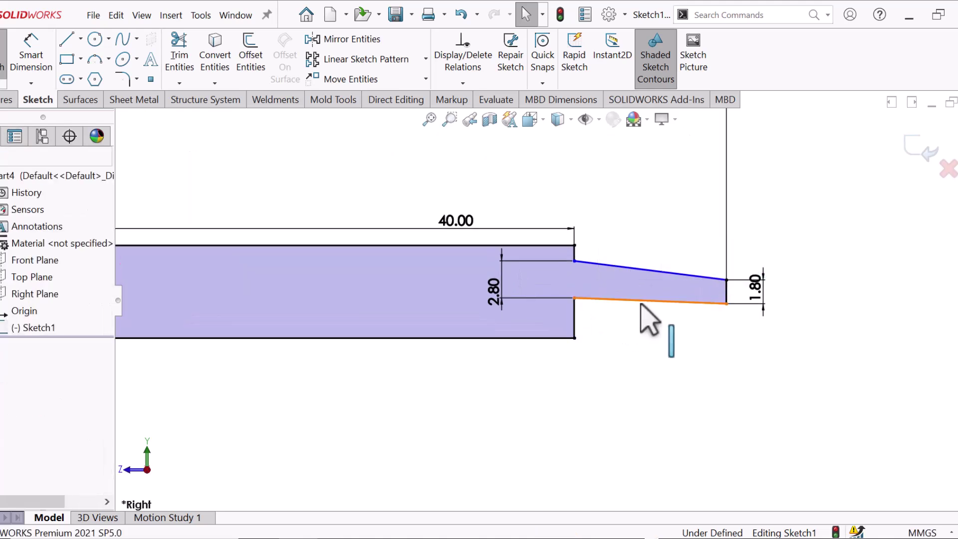
pyautogui.click(641, 302)
pyautogui.scroll(5, 641, 322)
pyautogui.press('Escape')
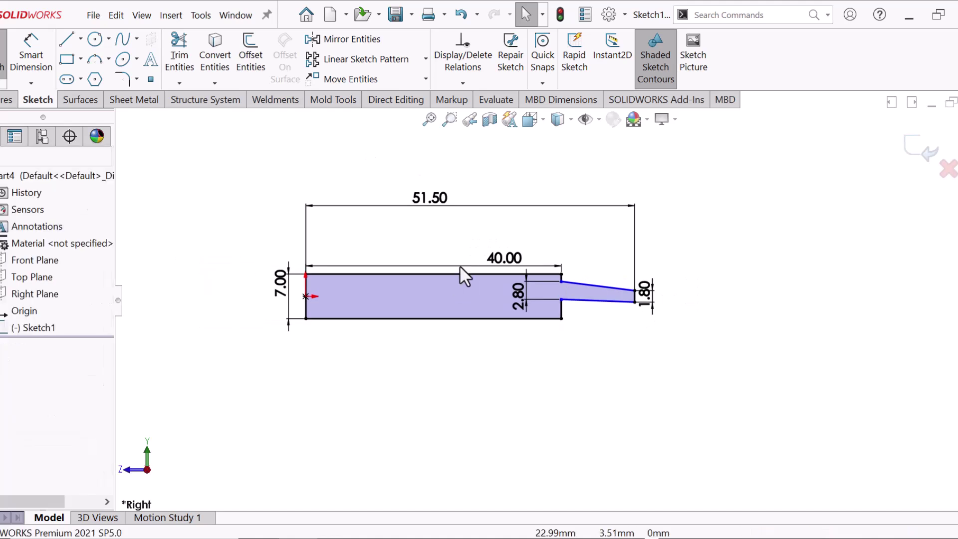
# - Add an Equal relation between the short vertical lines above and below the base of the tapered tip
pyautogui.scroll(-5, 569, 289)
pyautogui.scroll(-3, 732, 315)
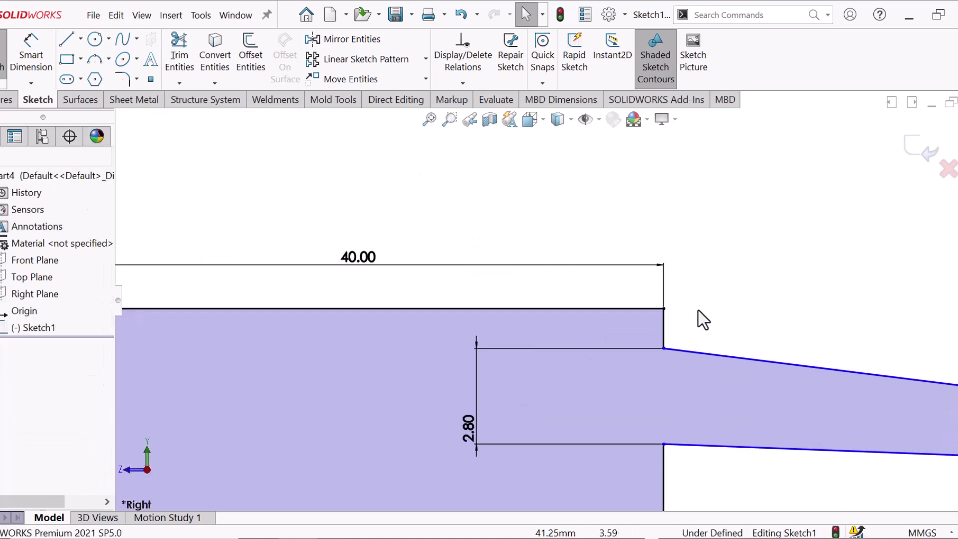
pyautogui.click(663, 330)
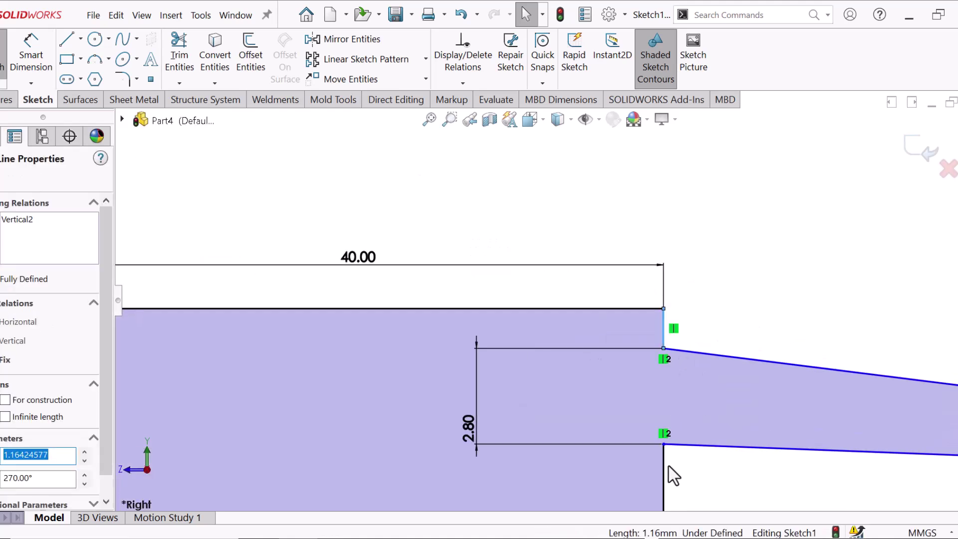
pyautogui.keyDown('ctrl'); pyautogui.click(664, 476); pyautogui.keyUp('ctrl')
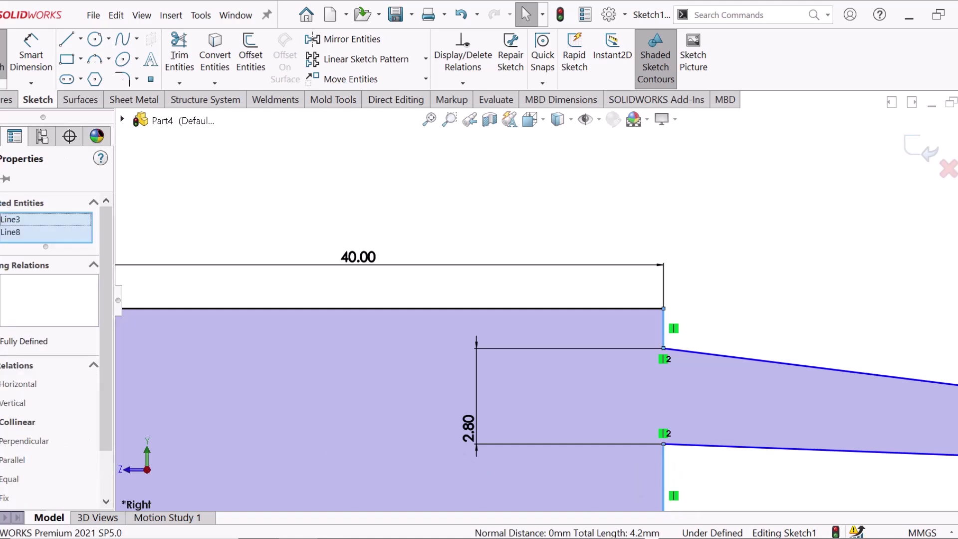
pyautogui.scroll(4, 733, 289)
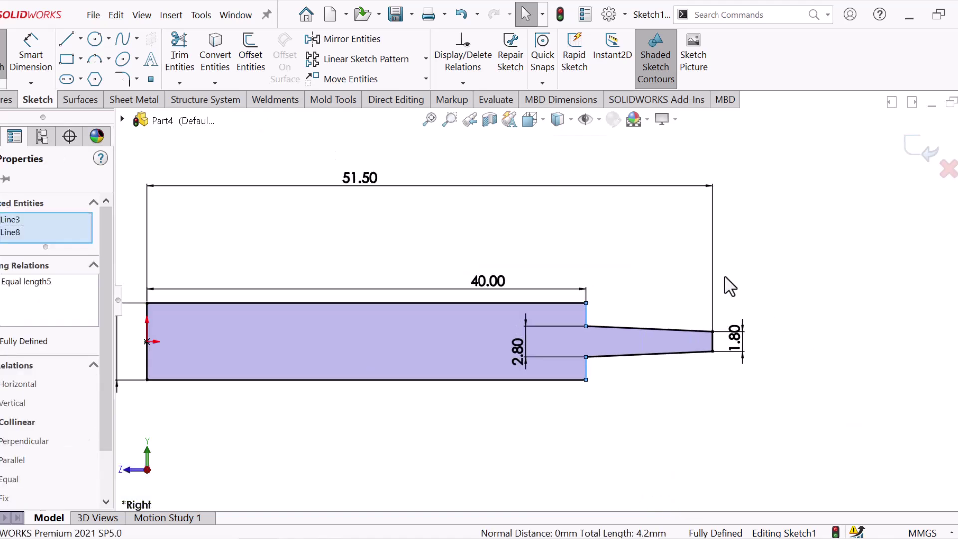
pyautogui.click(804, 280)
pyautogui.scroll(3, 548, 297)
pyautogui.scroll(-1, 451, 327)
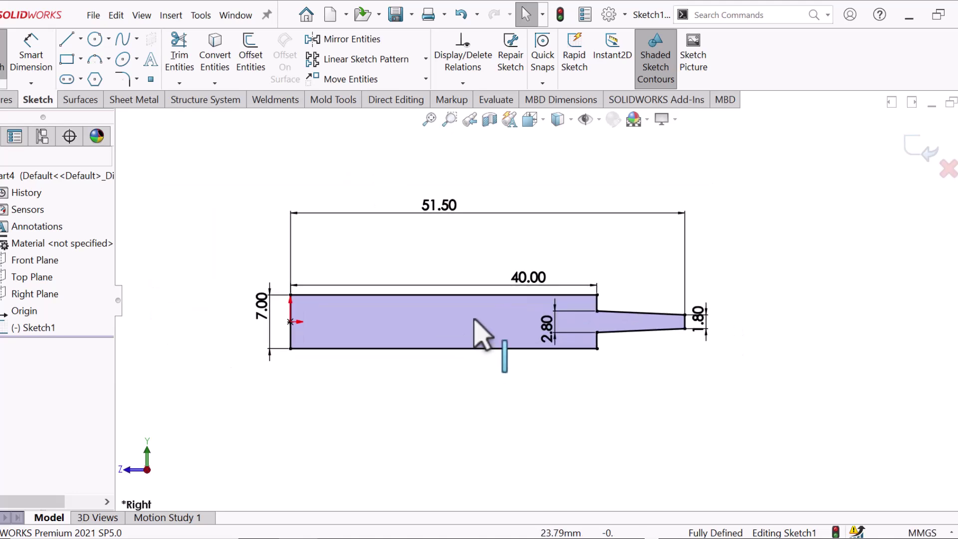
# - Reposition the 2.8 mm dimension beneath the tapered tip and the 40 mm dimension further above the body
pyautogui.moveTo(547, 333); pyautogui.dragTo(642, 365)
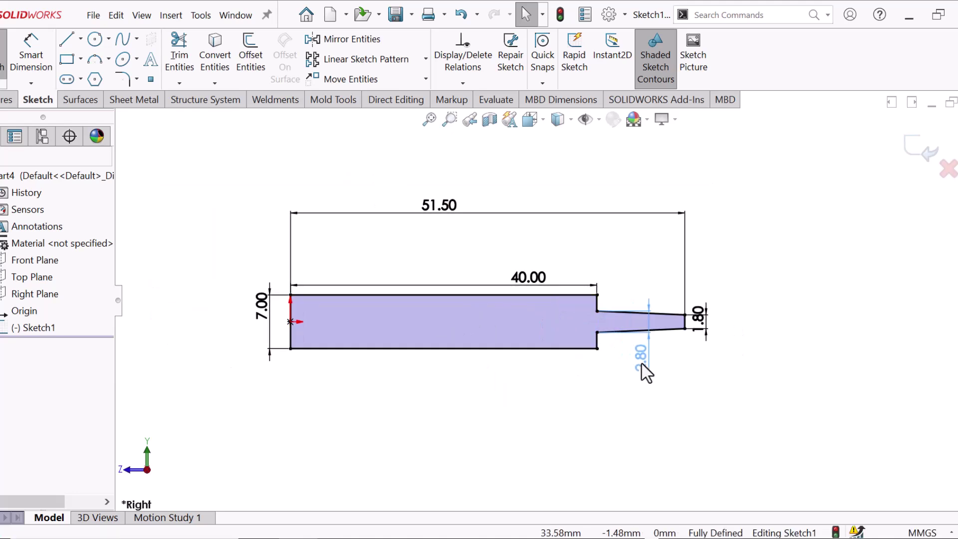
pyautogui.press('Escape')
pyautogui.moveTo(514, 286); pyautogui.dragTo(460, 271)
pyautogui.press('Escape')
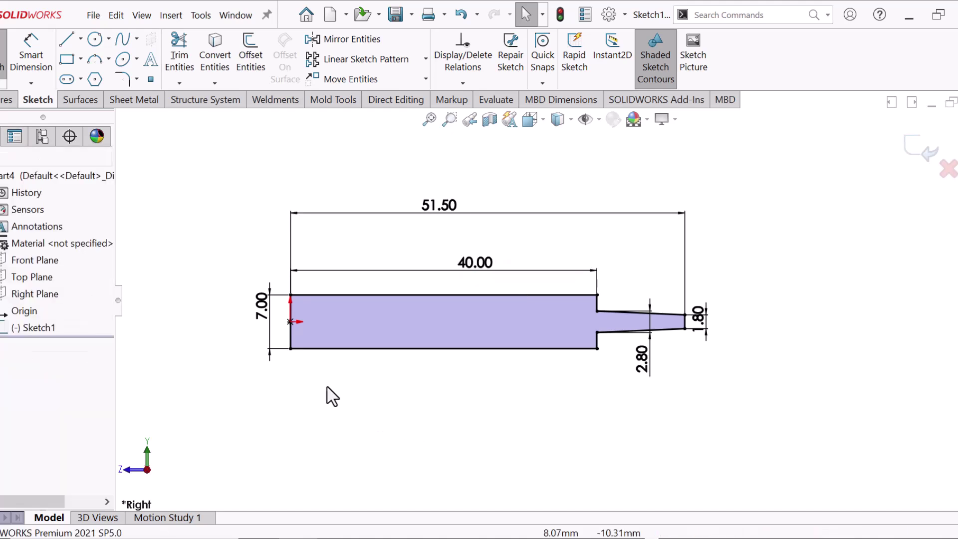
# - Revolve the profile region 360 degrees about the 7 mm vertical line through the origin
pyautogui.click(8, 104)
pyautogui.click(34, 58)
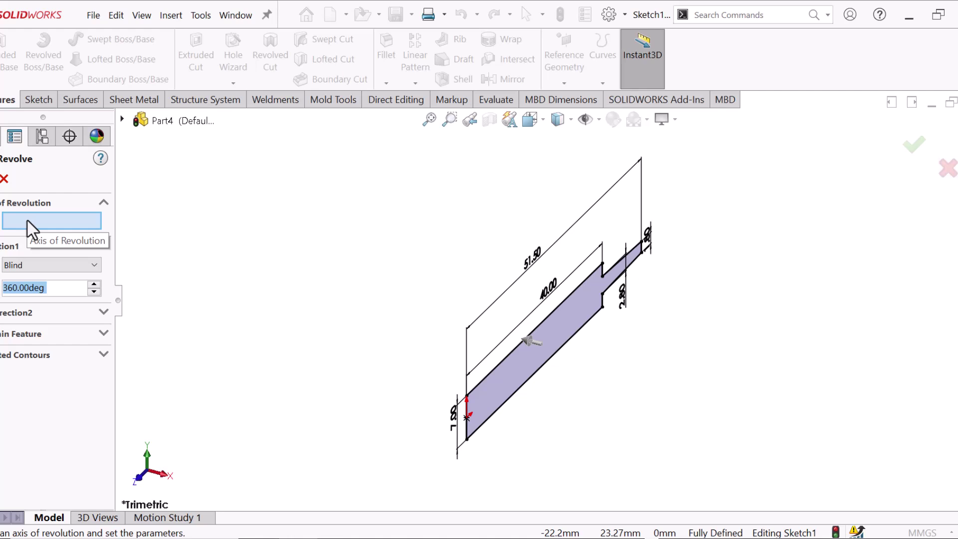
pyautogui.scroll(-3, 449, 459)
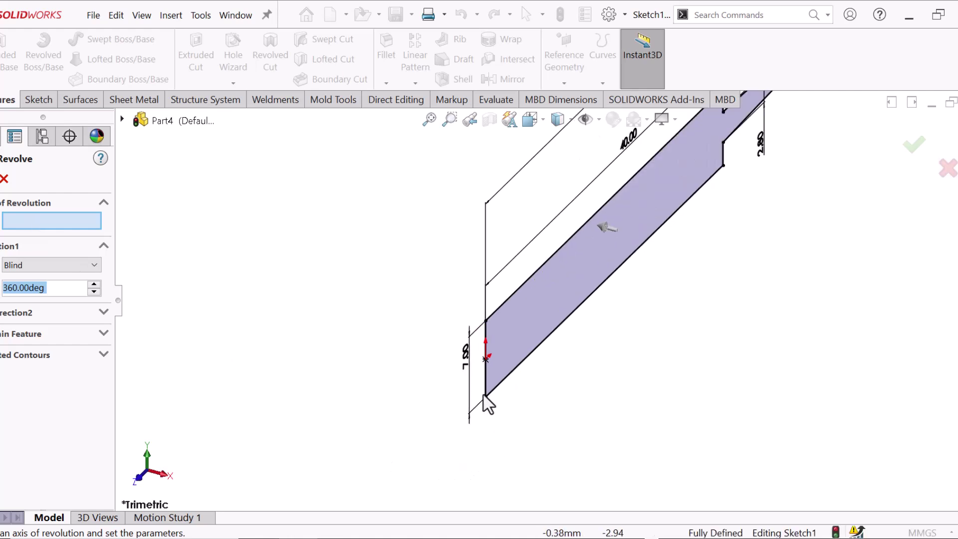
pyautogui.click(486, 383)
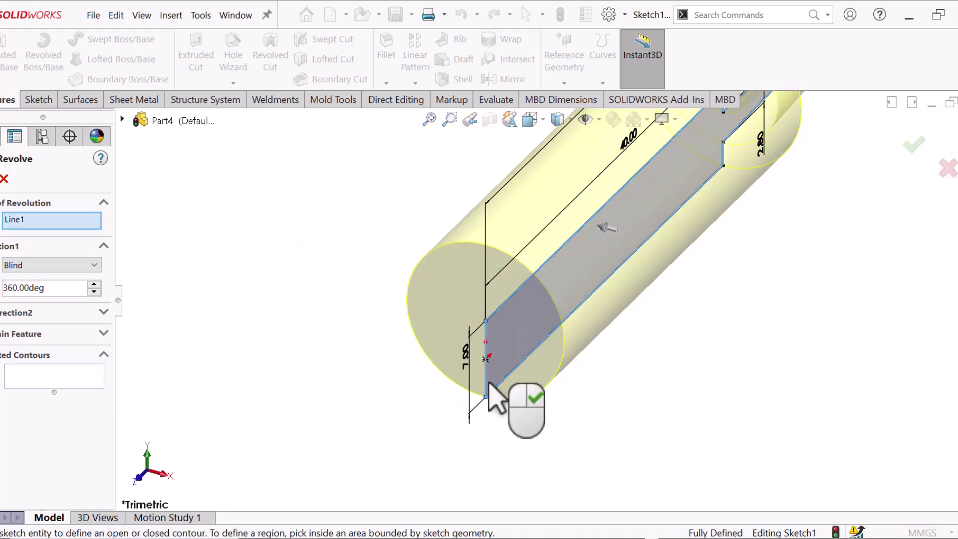
pyautogui.click(489, 387)
pyautogui.scroll(3, 499, 374)
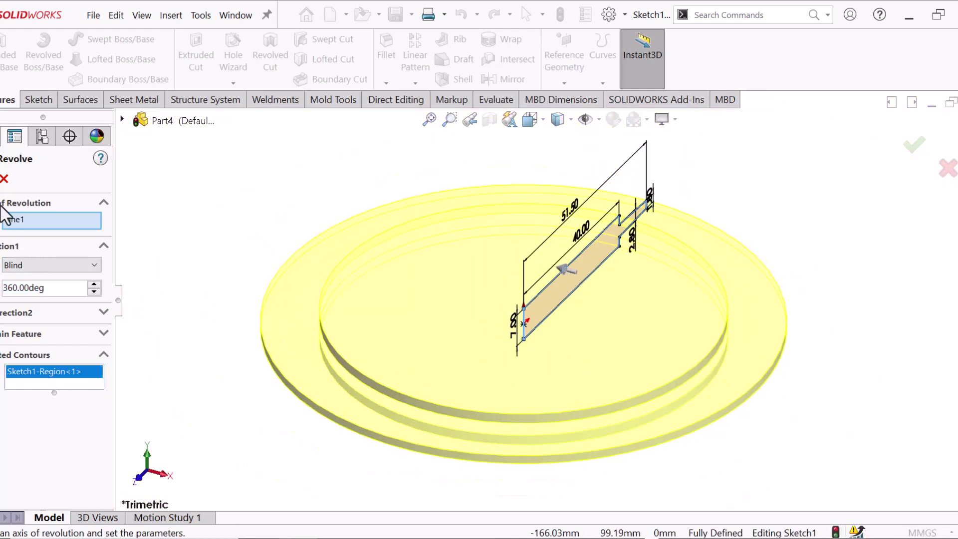
pyautogui.press('Return')
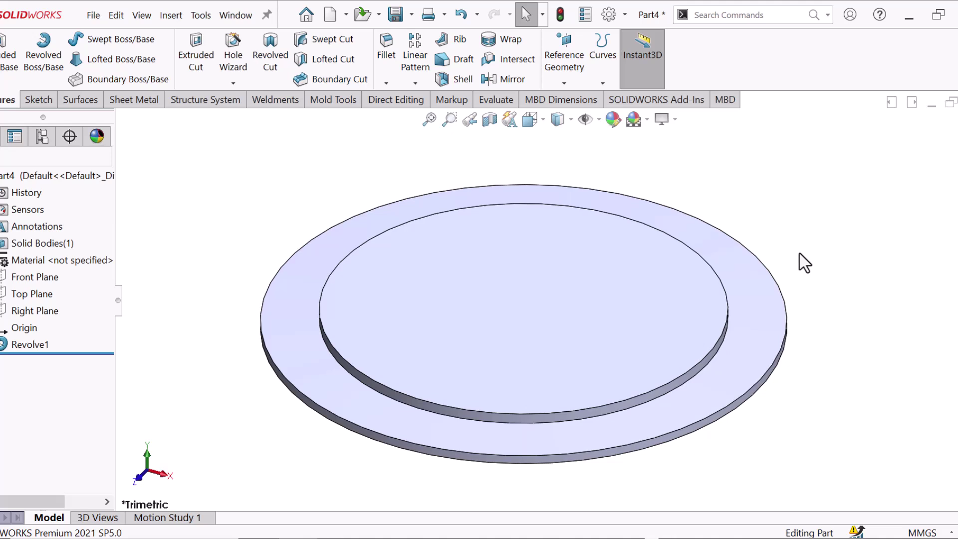
# - Start a sketch on the flat upper face of the revolved disc and activate the Circle tool
pyautogui.scroll(3, 798, 263)
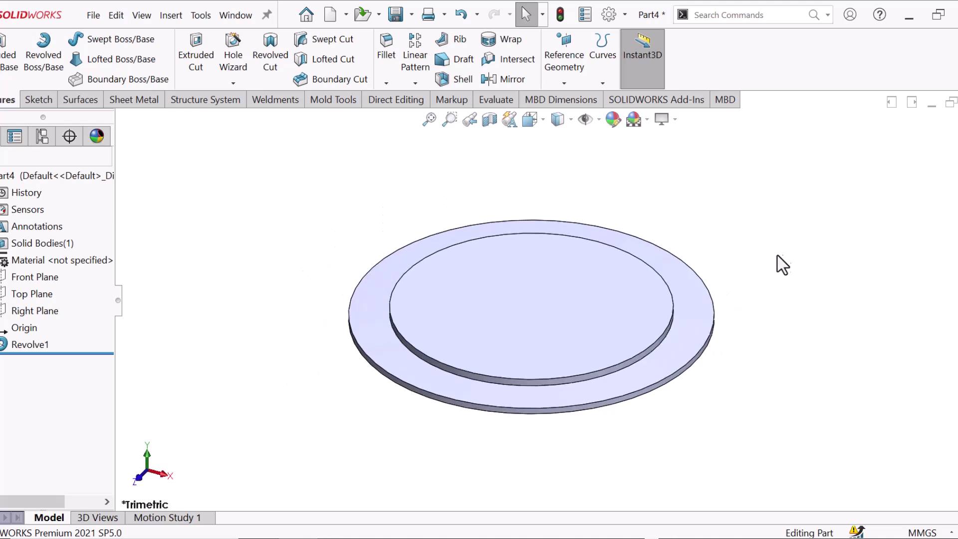
pyautogui.click(583, 294)
pyautogui.click(637, 256)
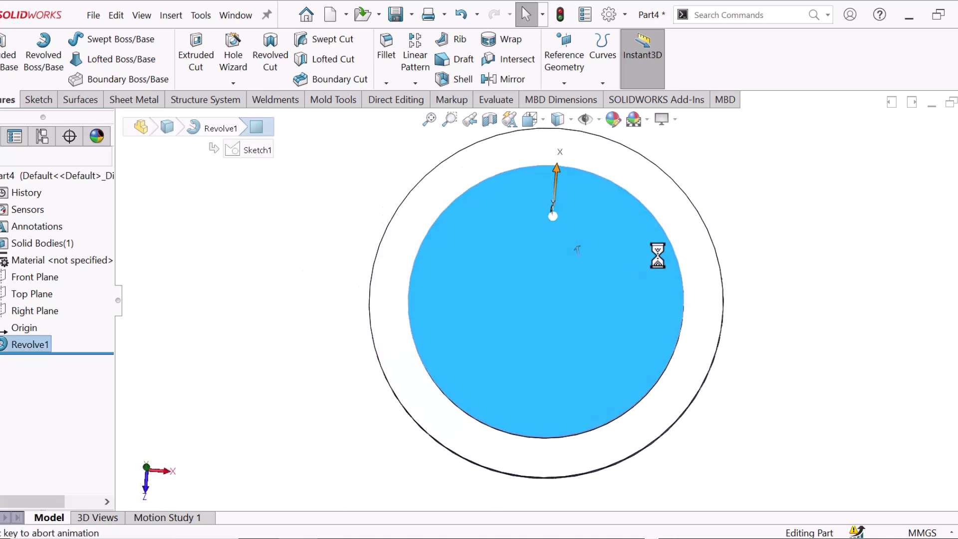
pyautogui.moveTo(599, 199); pyautogui.dragTo(697, 199, button='right')
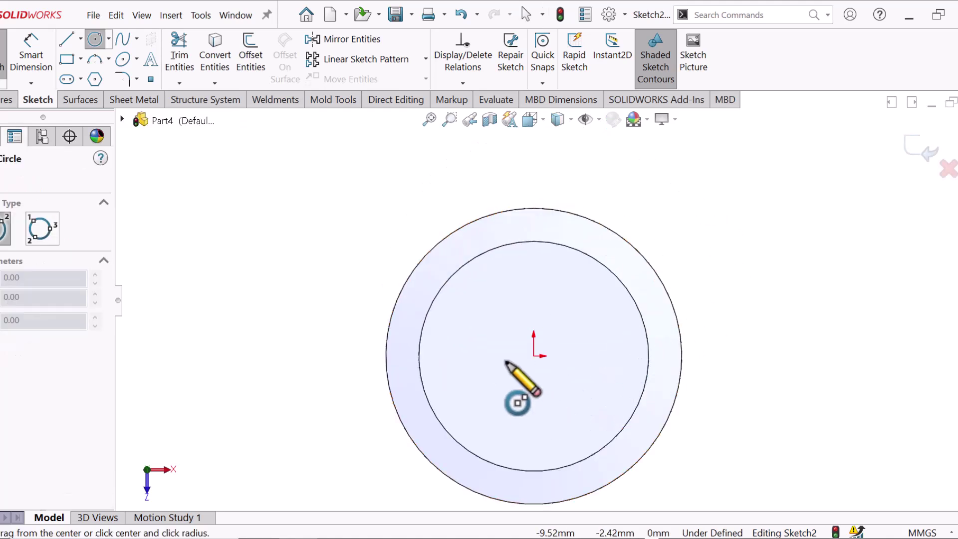
# - Draw two concentric circles centred on the origin with radii of about 45.18 mm and 27.82 mm
pyautogui.click(533, 355)
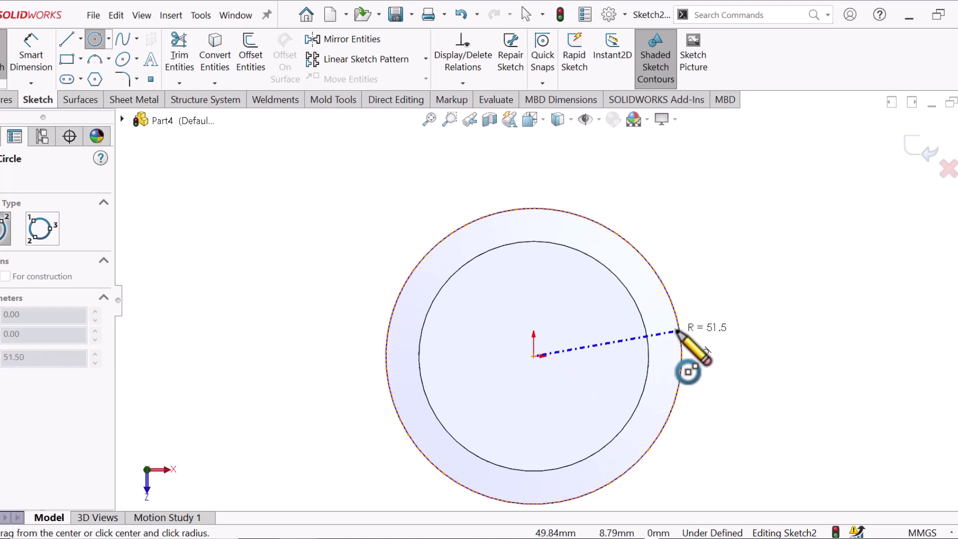
pyautogui.click(664, 361)
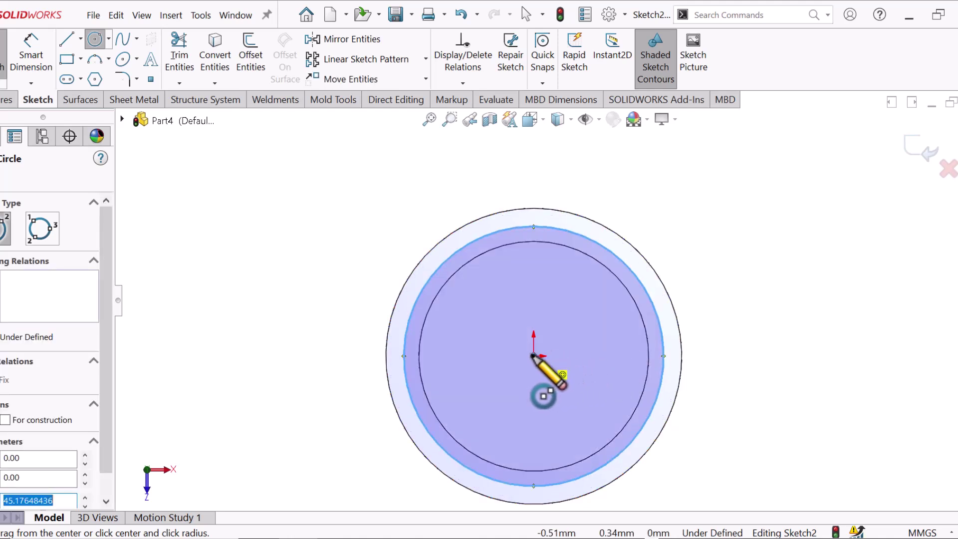
pyautogui.click(534, 355)
pyautogui.click(613, 348)
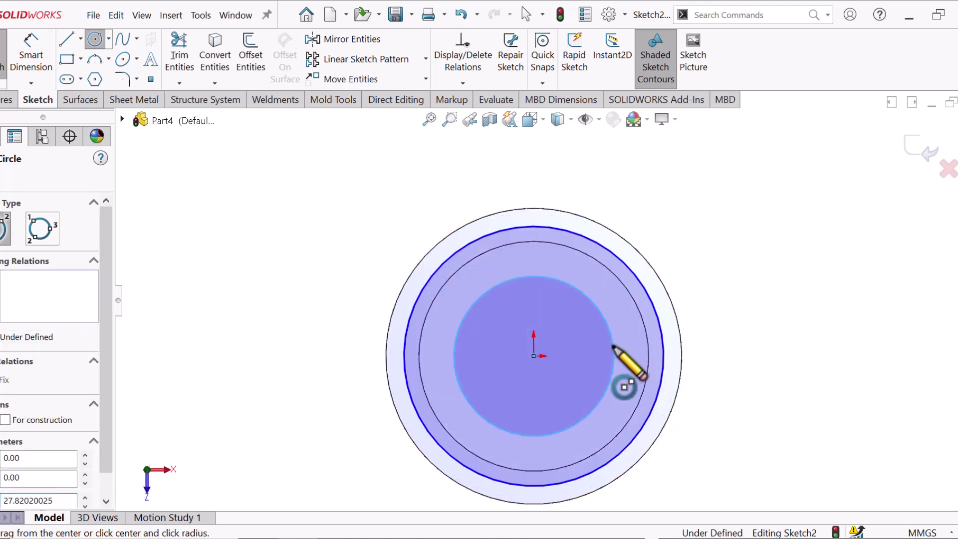
pyautogui.rightClick(613, 346)
pyautogui.click(658, 363)
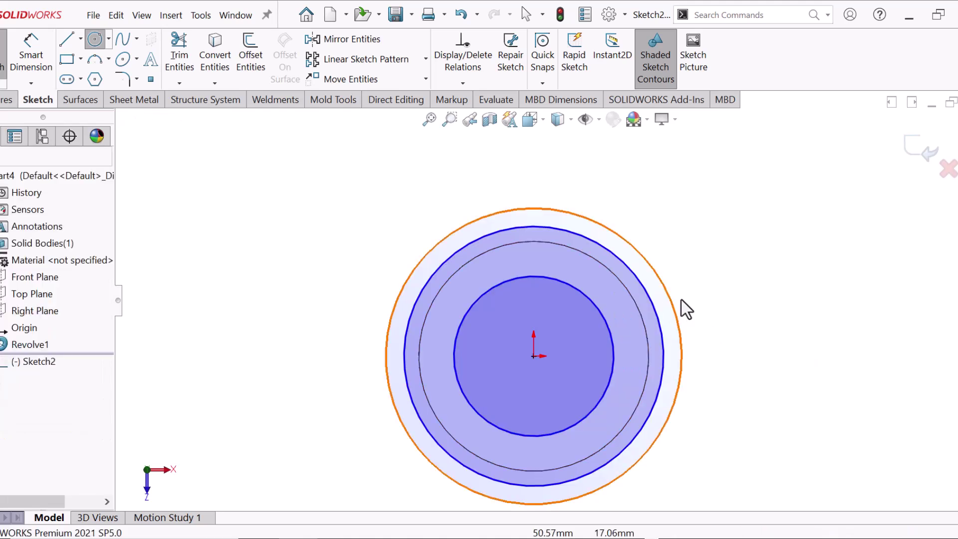
# - Convert both concentric circles to construction geometry
pyautogui.click(645, 291)
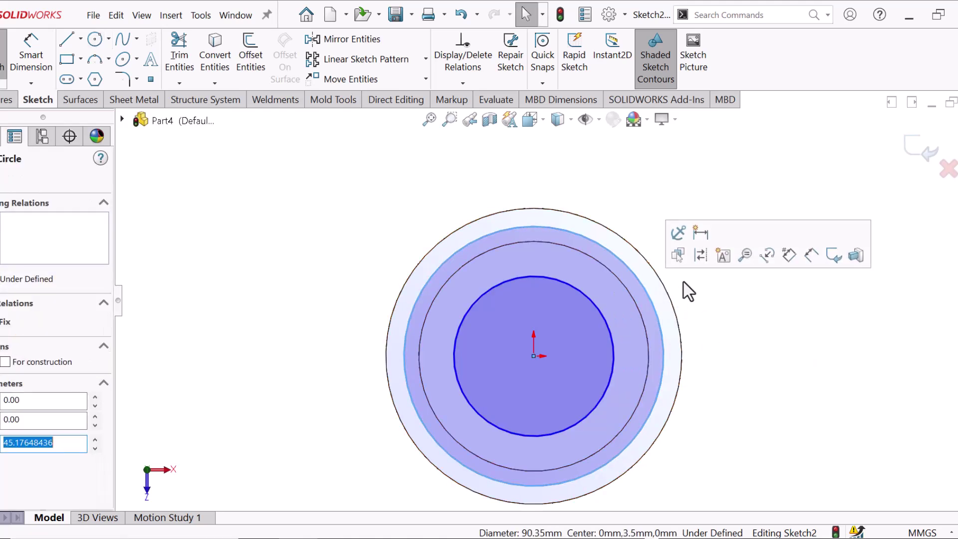
pyautogui.click(701, 254)
pyautogui.press('Escape')
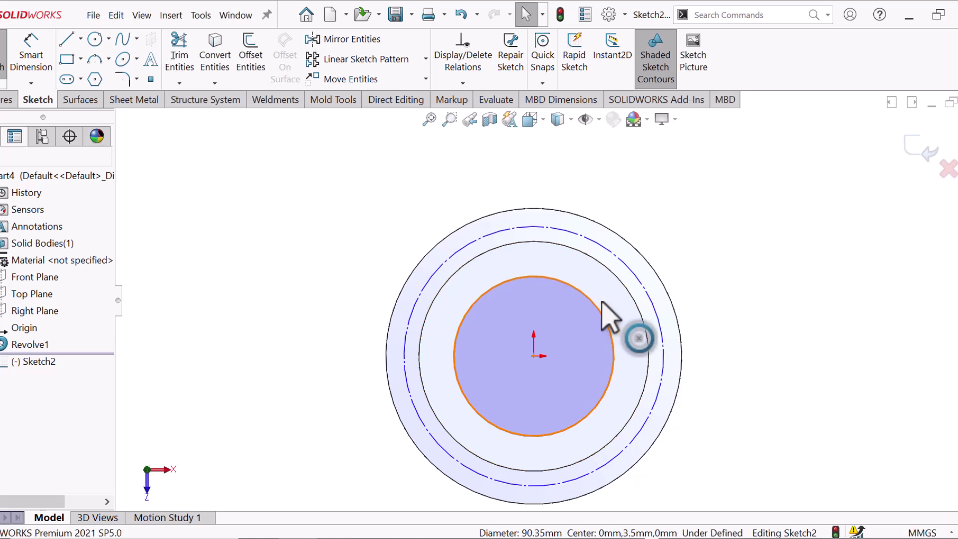
pyautogui.click(605, 316)
pyautogui.click(649, 269)
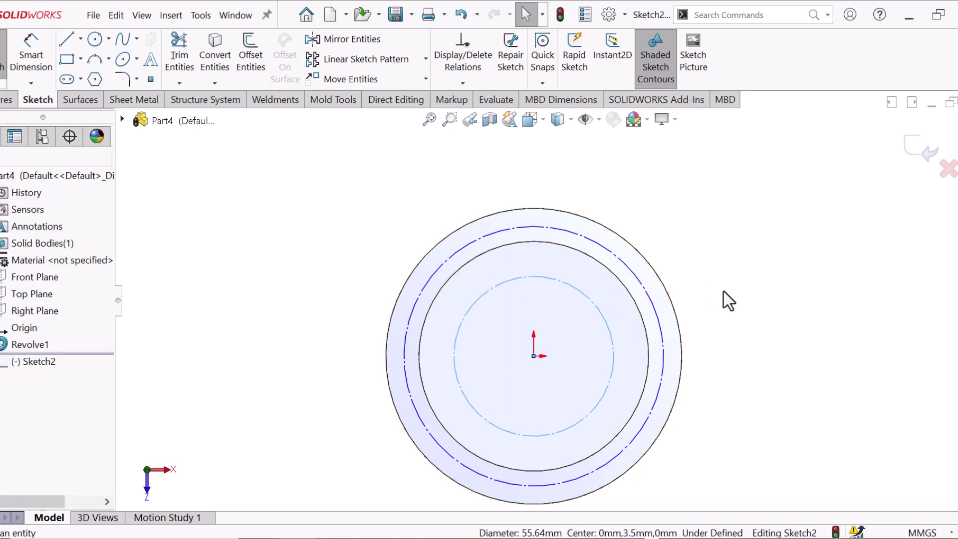
# - Add a Tangent relation between the larger construction circle and the disc's outer edge
pyautogui.click(658, 280)
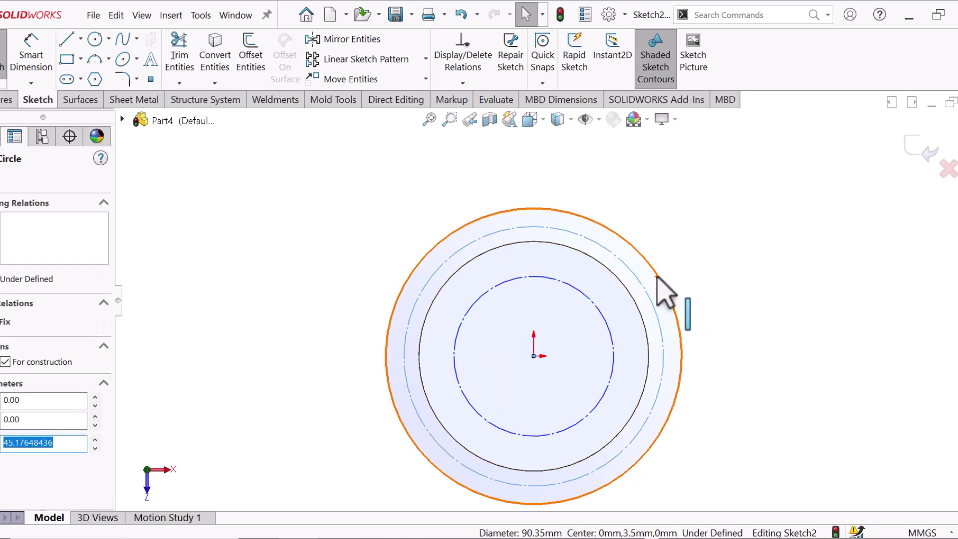
pyautogui.keyDown('ctrl'); pyautogui.click(657, 277); pyautogui.keyUp('ctrl')
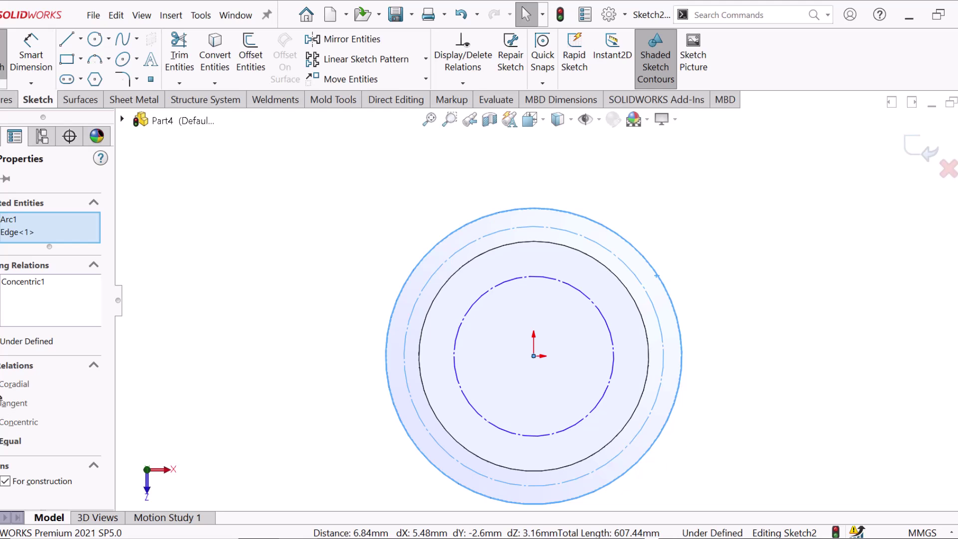
pyautogui.hotkey('alt', 'a')
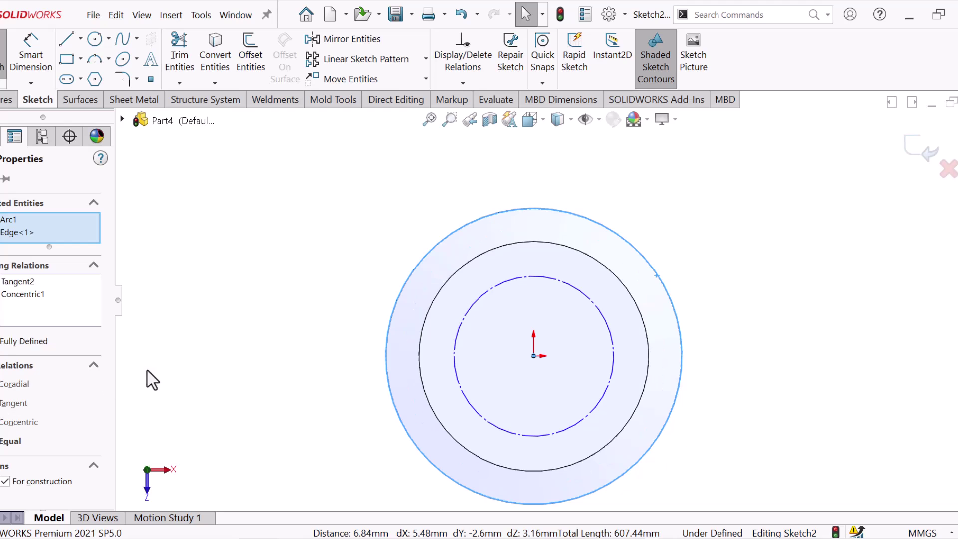
pyautogui.click(788, 303)
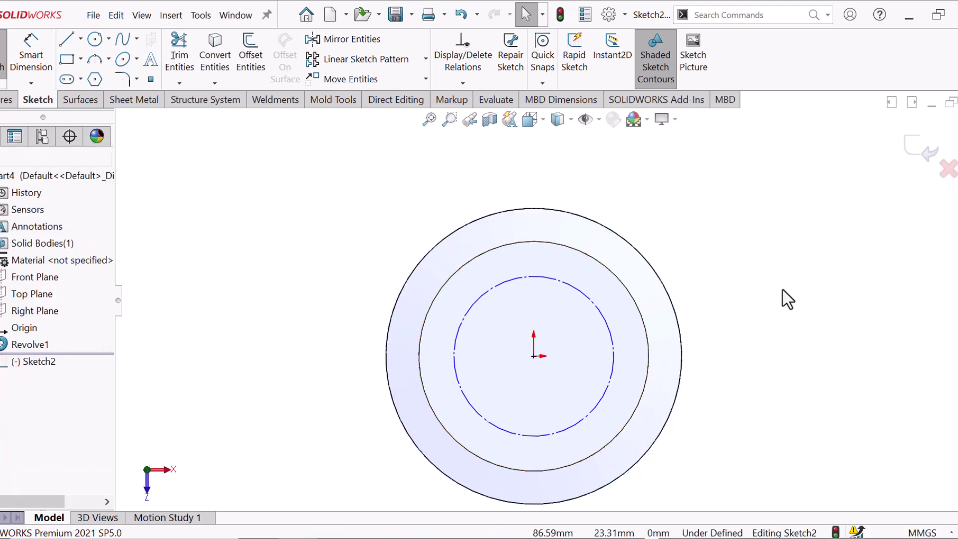
# - Dimension the inner construction circle with a diameter of 86 mm
pyautogui.moveTo(779, 322); pyautogui.dragTo(721, 217, button='right')
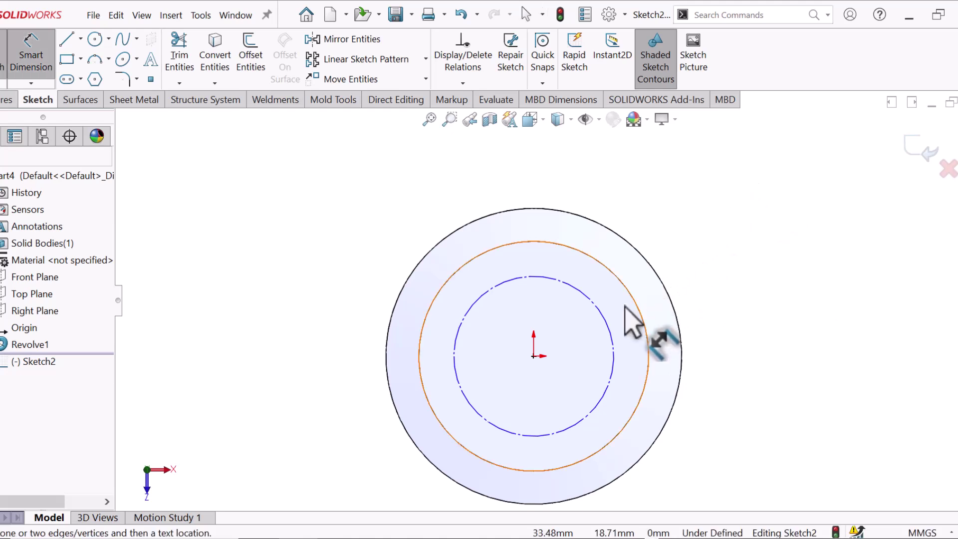
pyautogui.click(609, 323)
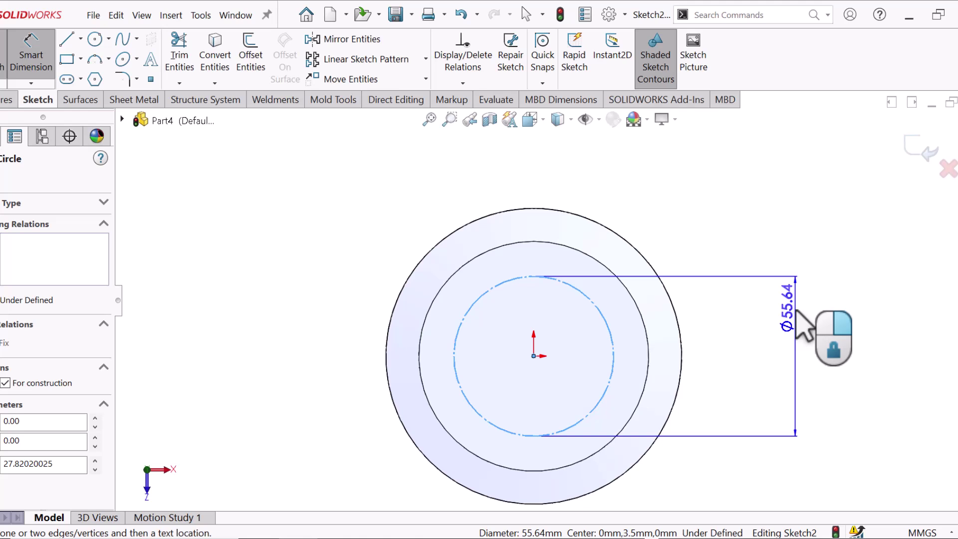
pyautogui.click(866, 311)
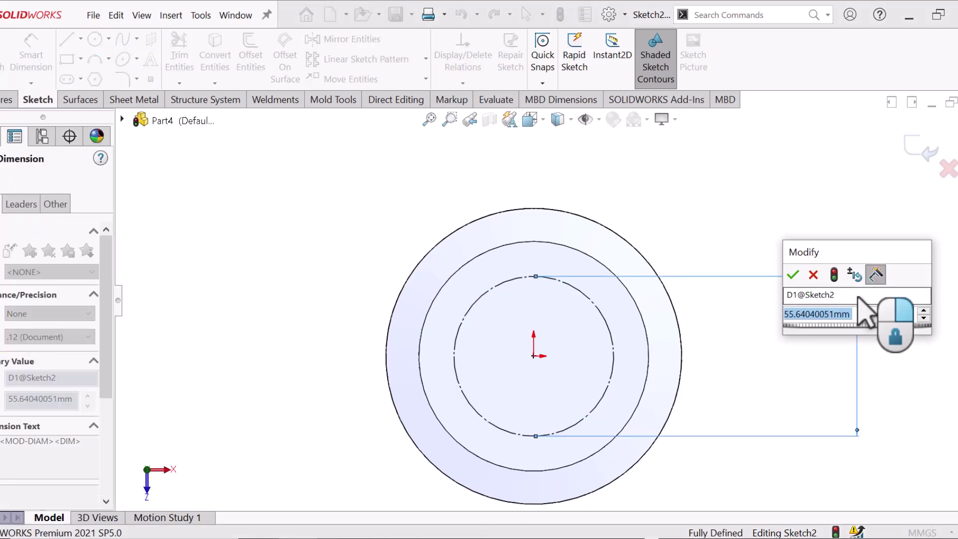
pyautogui.write('8')
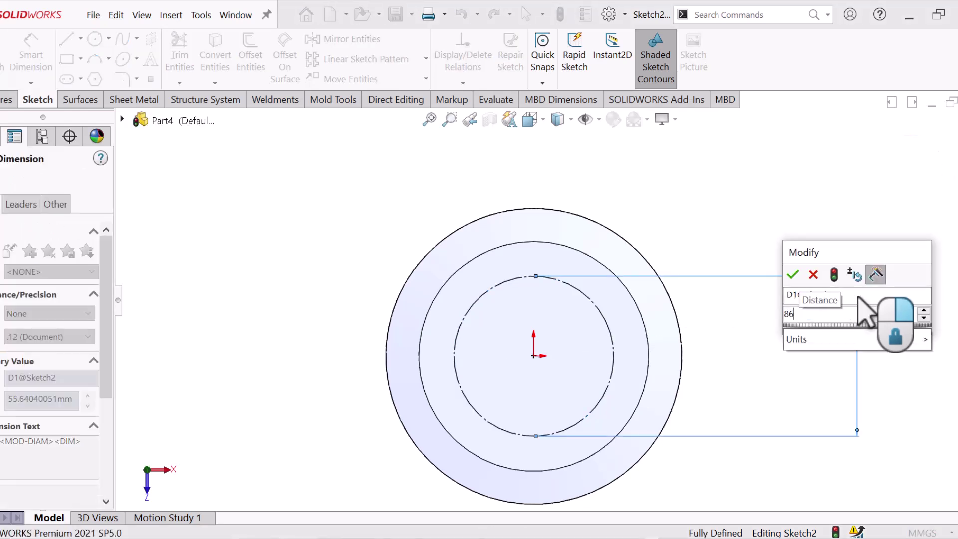
pyautogui.write('6')
pyautogui.press('Return')
pyautogui.rightClick(691, 195)
pyautogui.click(723, 238)
# - Draw a nearly vertical construction line about 62.8 mm long from the origin past the disc's upper edge
pyautogui.press('l')
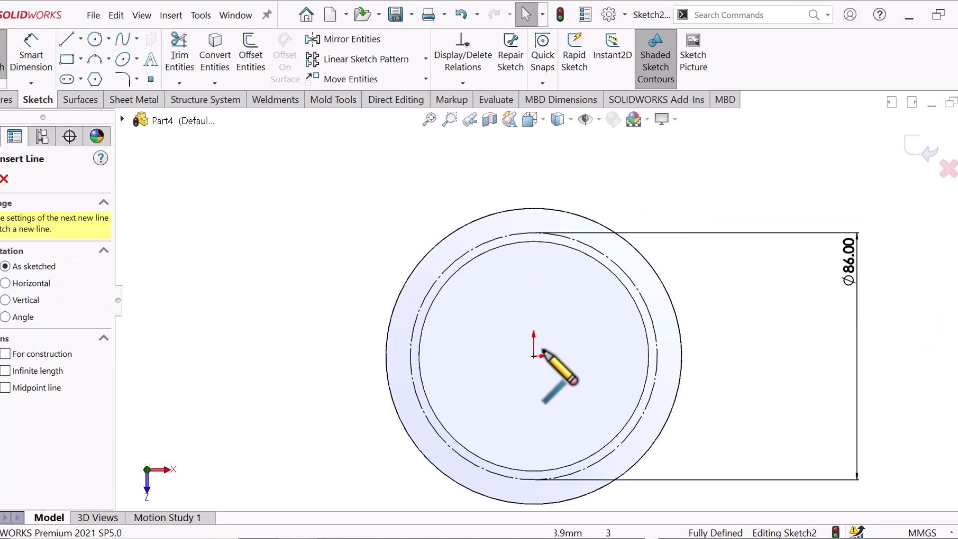
pyautogui.click(533, 355)
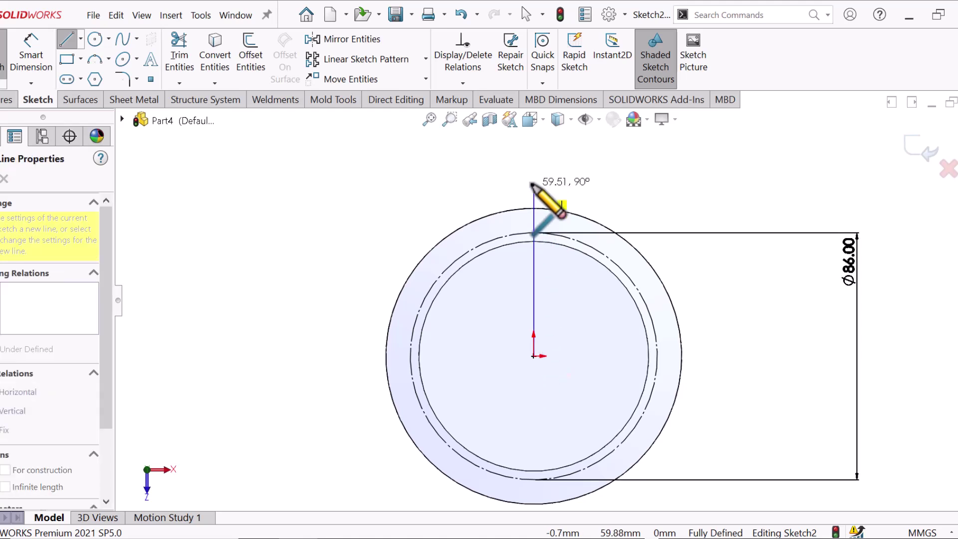
pyautogui.click(530, 175)
pyautogui.rightClick(530, 177)
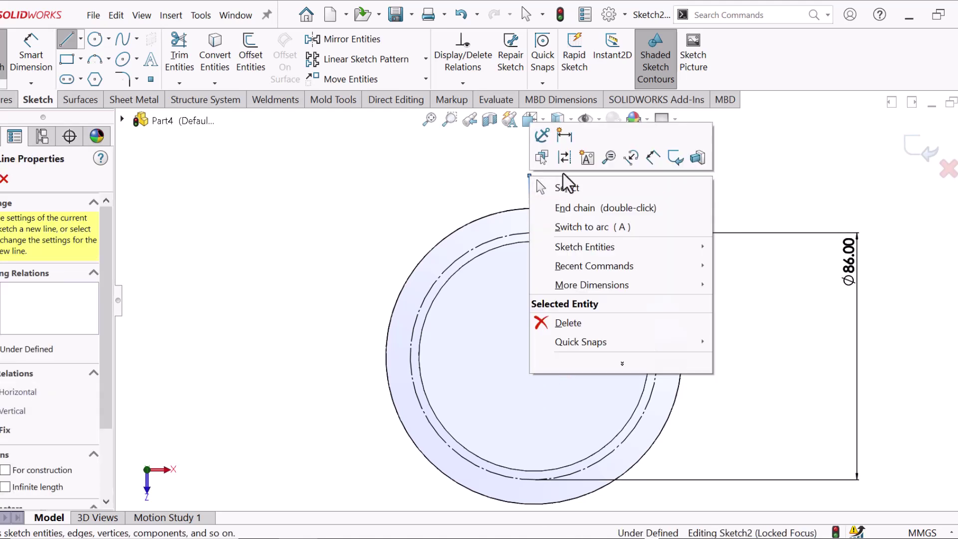
pyautogui.click(565, 161)
# - Sketch a shallow three-point arc of about 6.39 mm radius across the centreline, just outside the 86 mm construction circle
pyautogui.scroll(-3, 590, 214)
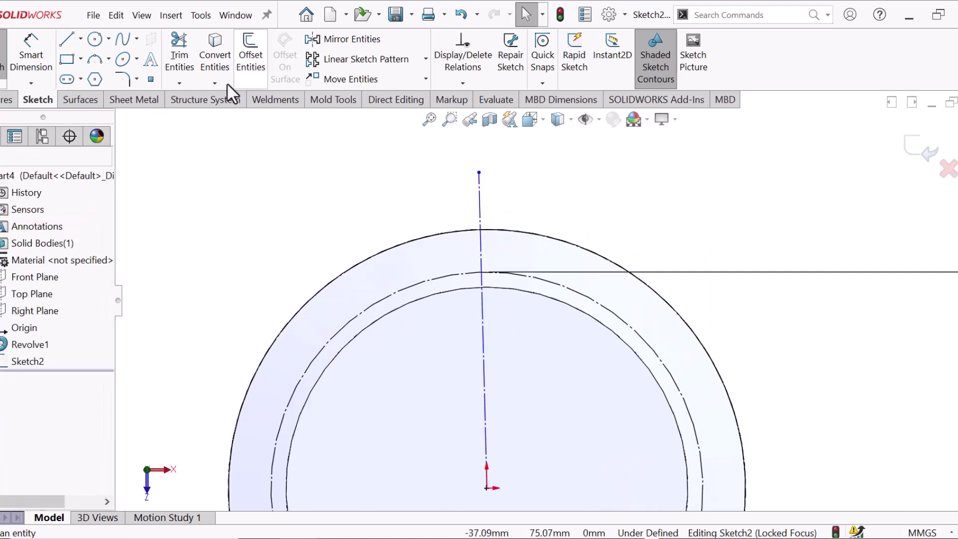
pyautogui.click(96, 57)
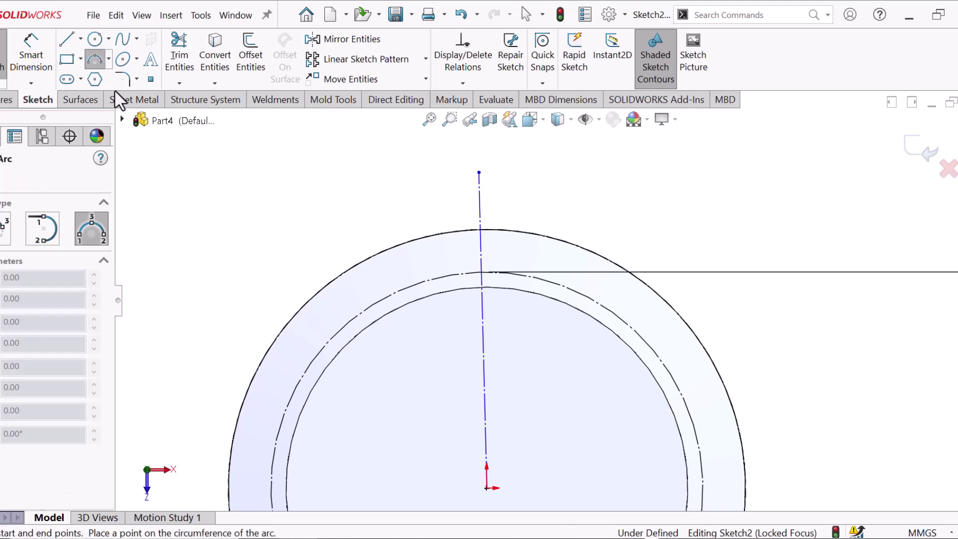
pyautogui.scroll(-2, 502, 284)
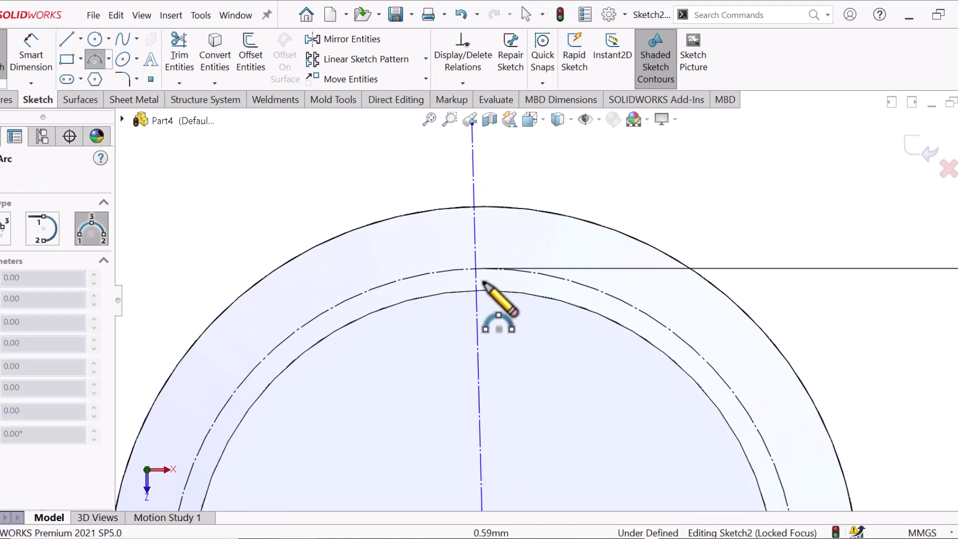
pyautogui.click(452, 255)
pyautogui.click(498, 249)
pyautogui.scroll(-3, 476, 260)
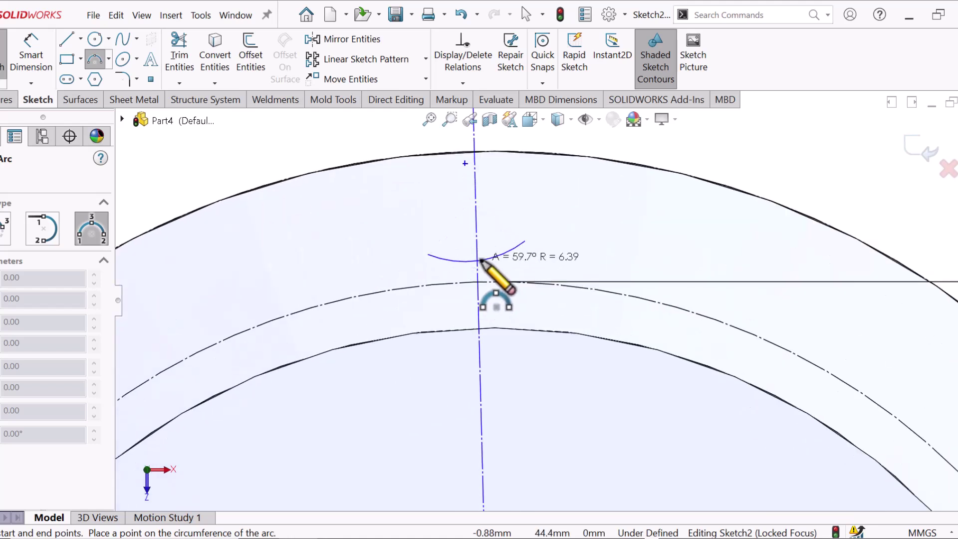
pyautogui.click(481, 260)
pyautogui.rightClick(482, 259)
pyautogui.click(523, 271)
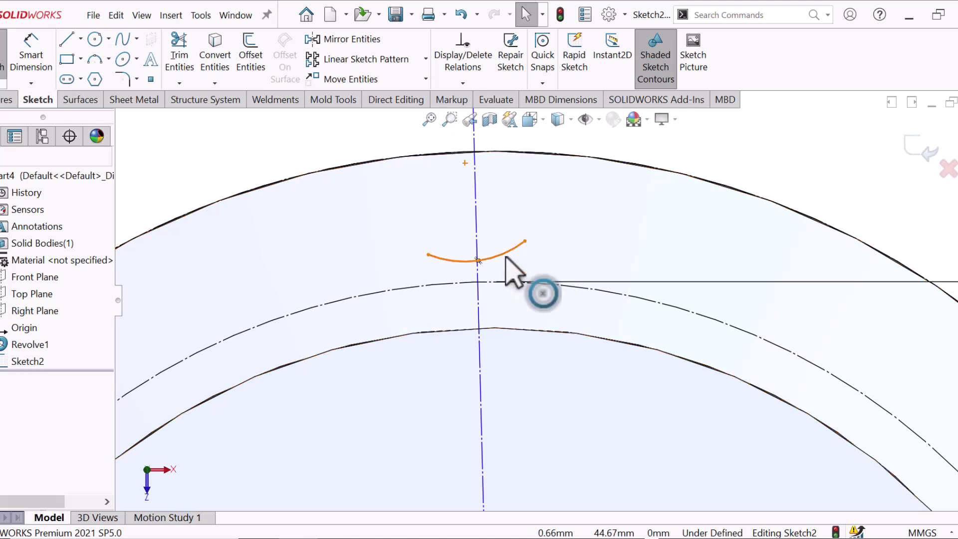
# - Add a Tangent relation between the small arc and the 86 mm construction circle
pyautogui.click(505, 257)
pyautogui.keyDown('ctrl'); pyautogui.click(494, 282); pyautogui.keyUp('ctrl')
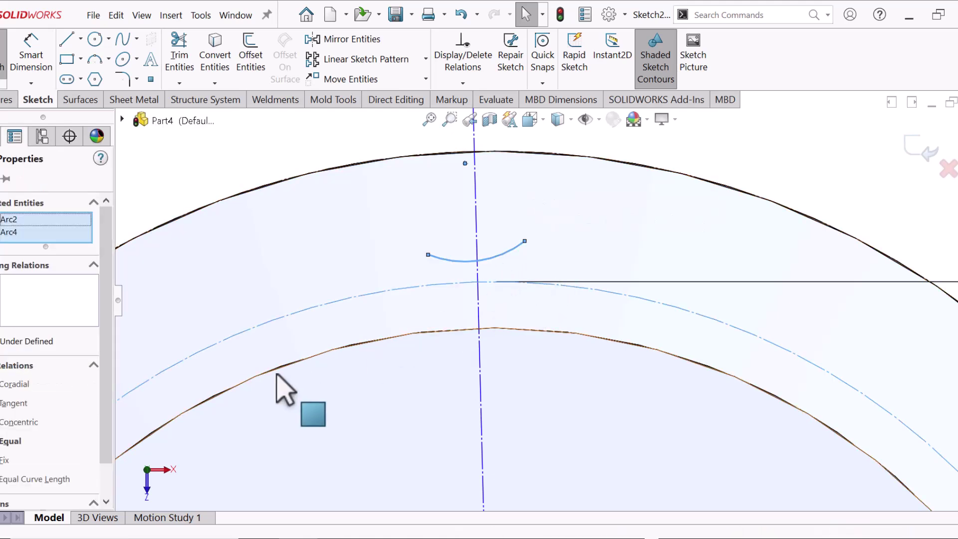
pyautogui.click(14, 403)
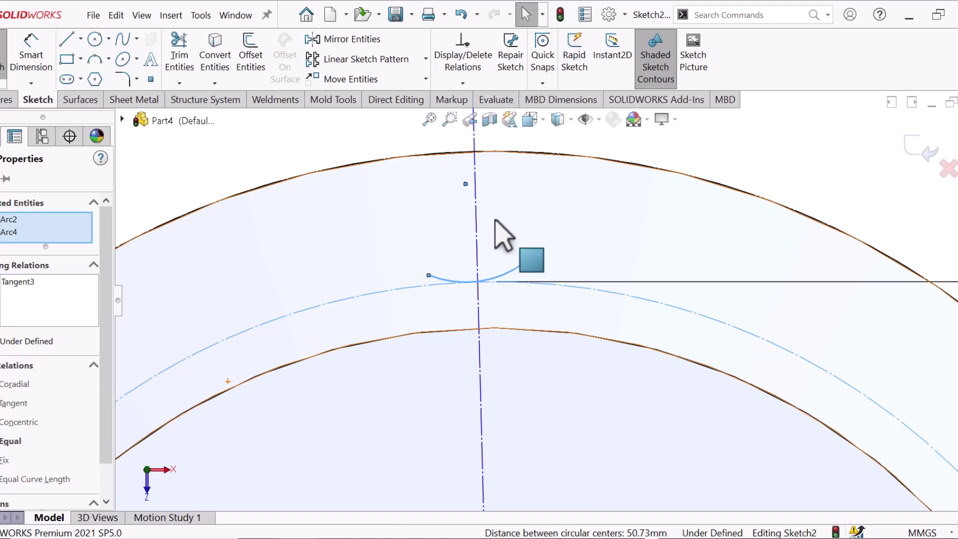
pyautogui.click(732, 160)
# - Make the small arc's centre point coincident with the construction centreline
pyautogui.click(465, 184)
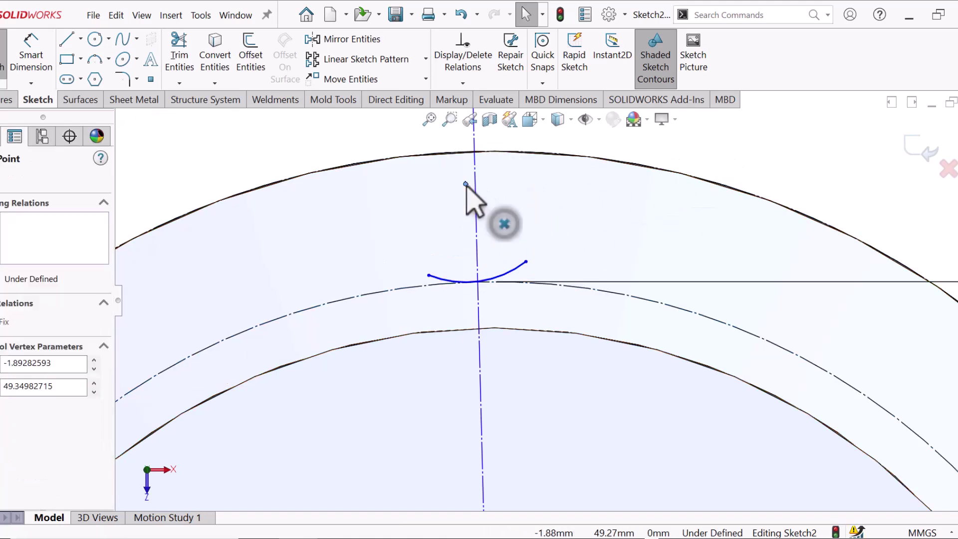
pyautogui.keyDown('ctrl'); pyautogui.click(474, 195); pyautogui.keyUp('ctrl')
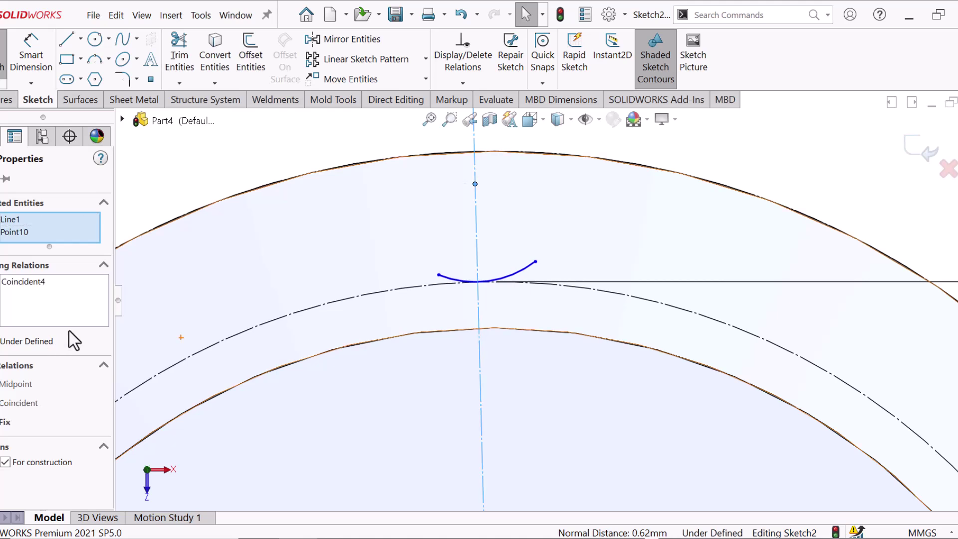
pyautogui.click(331, 145)
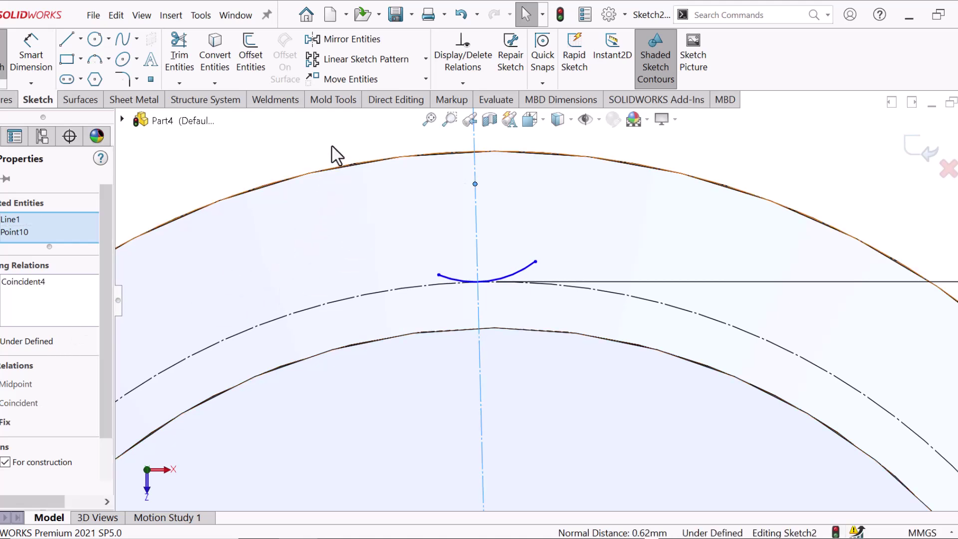
# - Sketch a three-point arc of about 9.7 mm radius from the small arc's left end to the disc's outer edge
pyautogui.scroll(3, 337, 150)
pyautogui.click(94, 61)
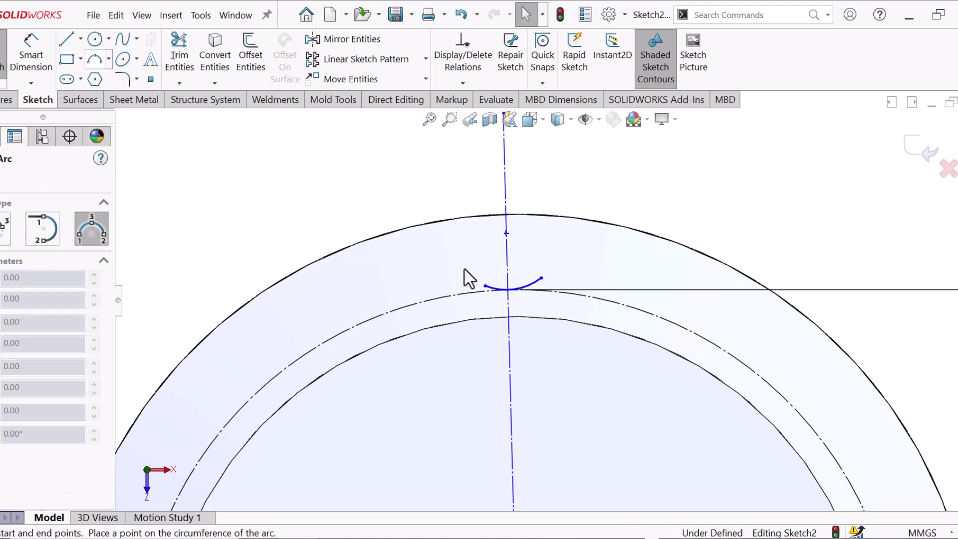
pyautogui.click(485, 285)
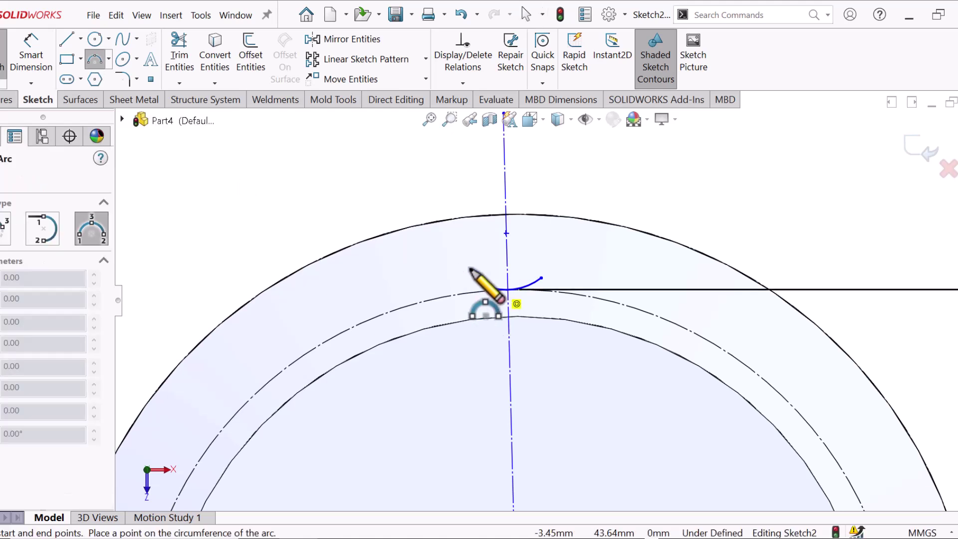
pyautogui.click(452, 219)
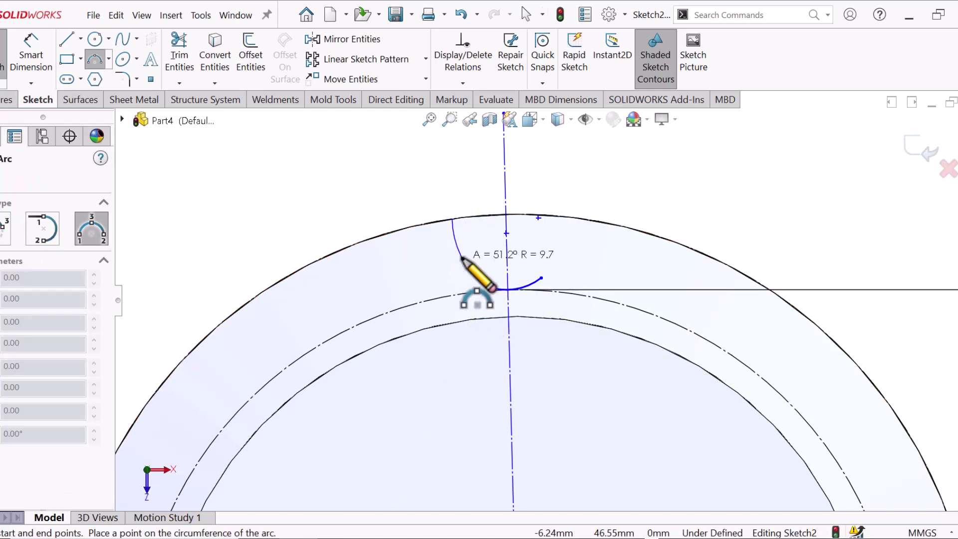
pyautogui.click(461, 257)
pyautogui.rightClick(461, 255)
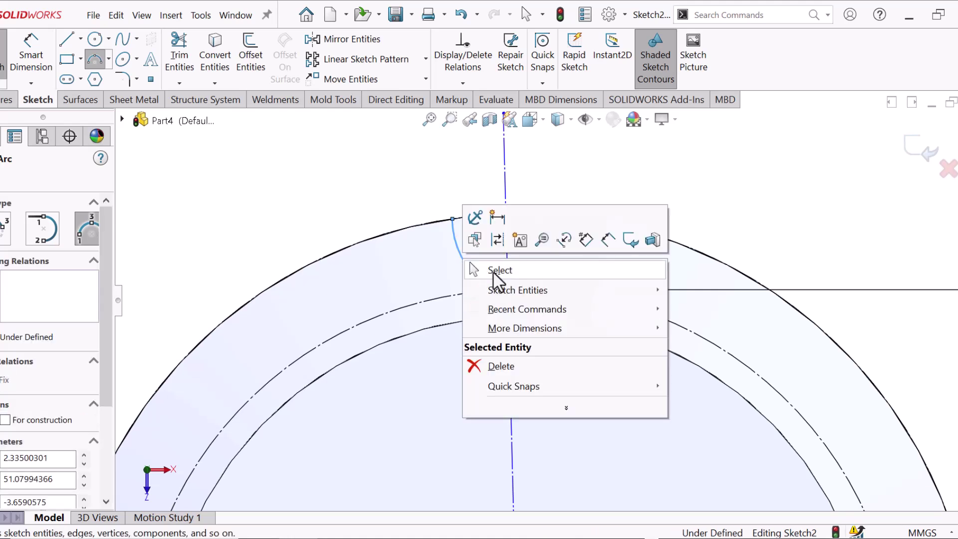
pyautogui.click(492, 272)
# - Try a Tangent relation between the two connected arcs, and undo it
pyautogui.scroll(-2, 510, 288)
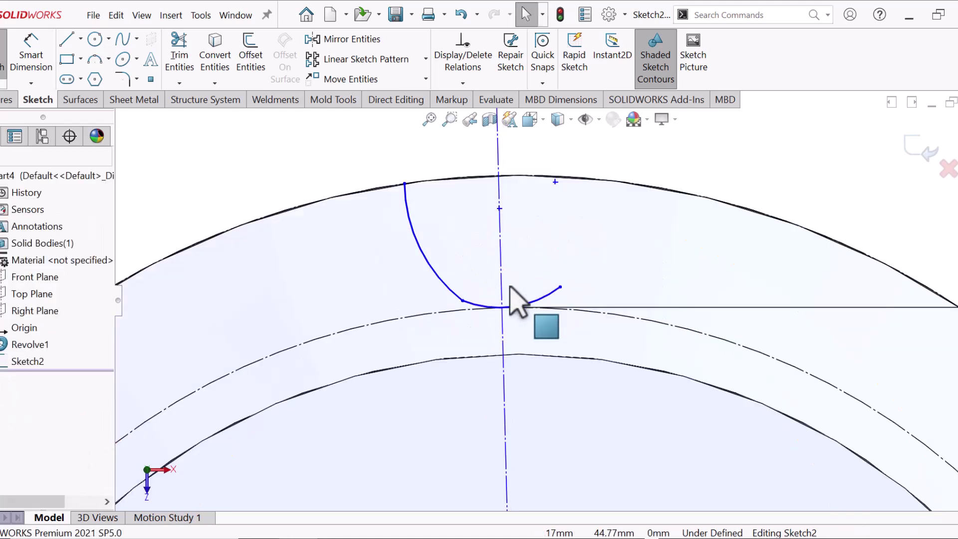
pyautogui.click(476, 304)
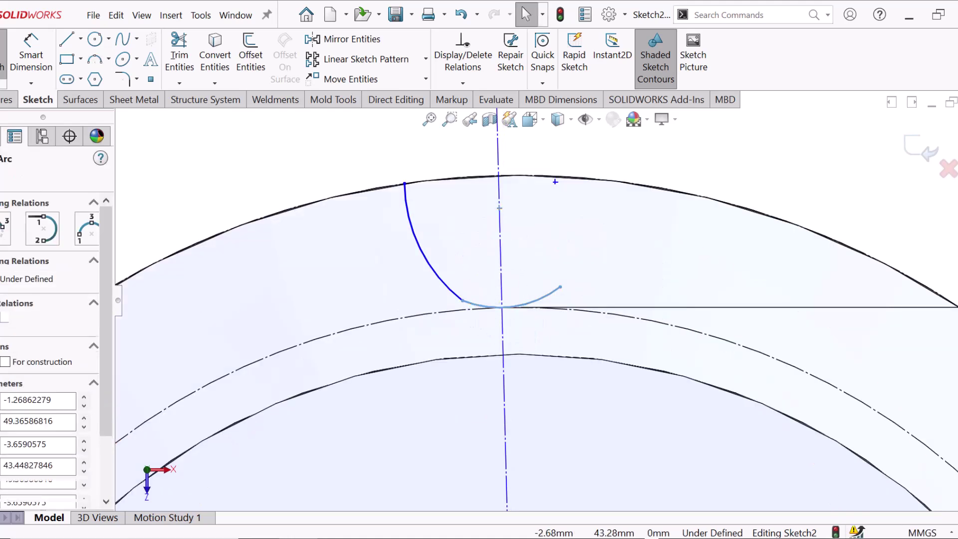
pyautogui.keyDown('ctrl'); pyautogui.click(448, 291); pyautogui.keyUp('ctrl')
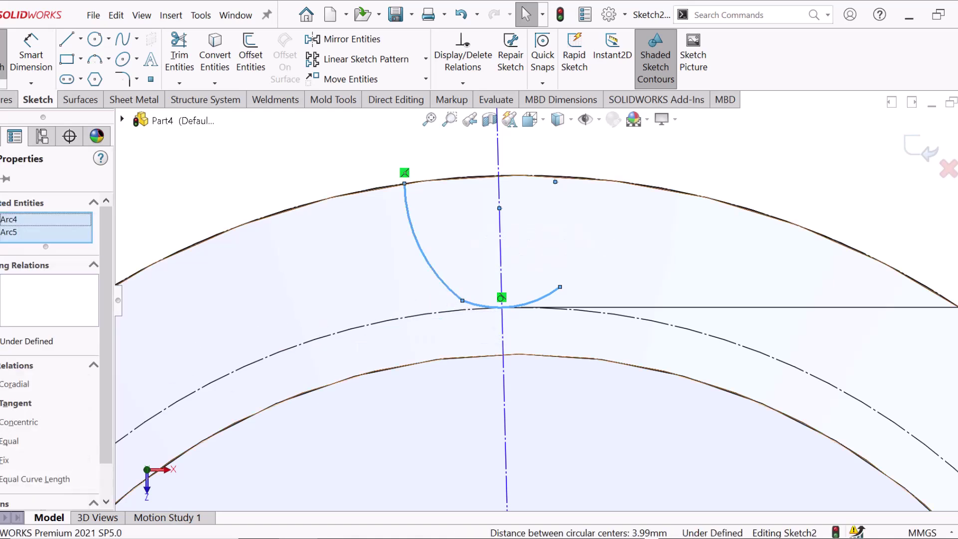
pyautogui.click(15, 403)
pyautogui.hotkey('ctrl', 'z')
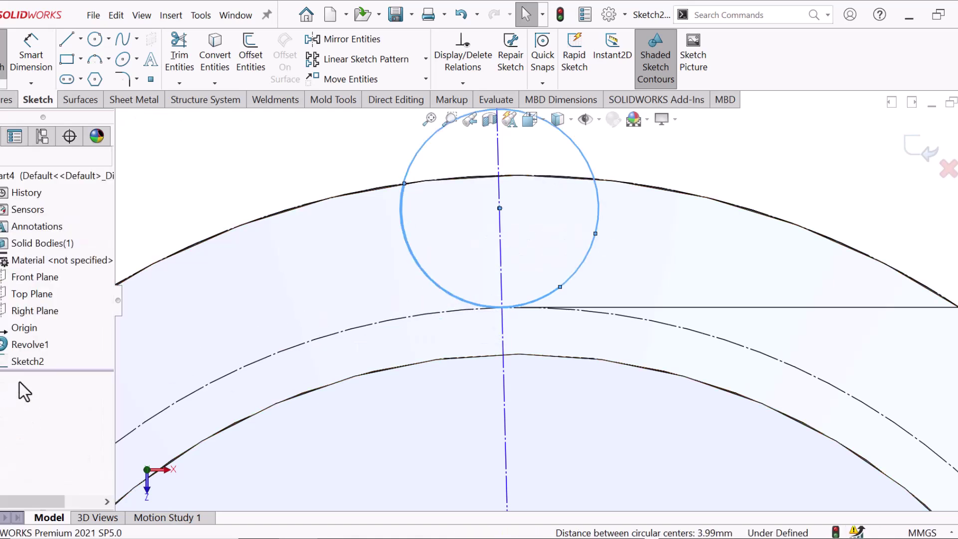
pyautogui.click(294, 177)
# - Dimension the side arc's outer endpoint at 5 mm from the construction centreline
pyautogui.scroll(2, 301, 184)
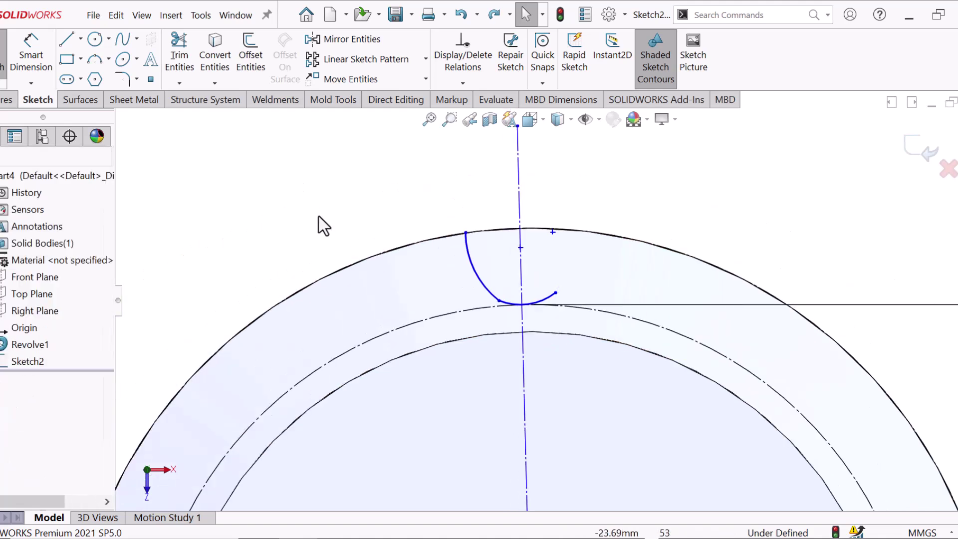
pyautogui.moveTo(319, 215); pyautogui.dragTo(323, 139, button='right')
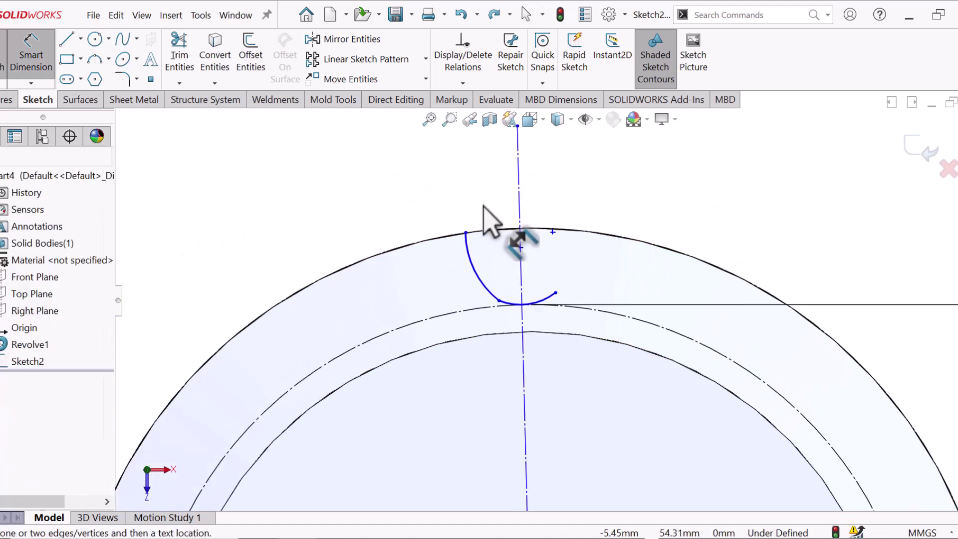
pyautogui.click(466, 233)
pyautogui.click(519, 222)
pyautogui.click(496, 193)
pyautogui.write('5')
pyautogui.press('Return')
pyautogui.rightClick(360, 171)
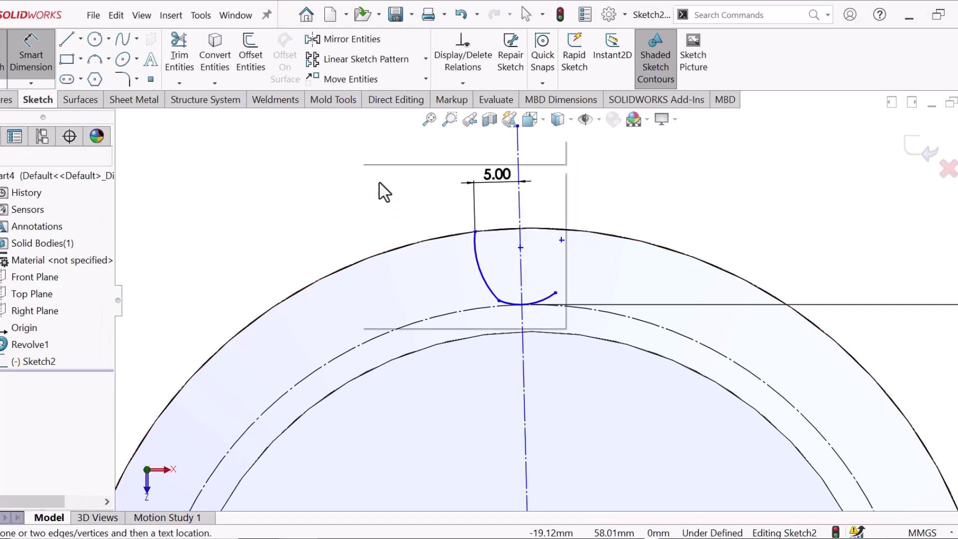
pyautogui.click(404, 222)
# - Add a Tangent relation between the side arc and the small bottom arc
pyautogui.scroll(-4, 472, 271)
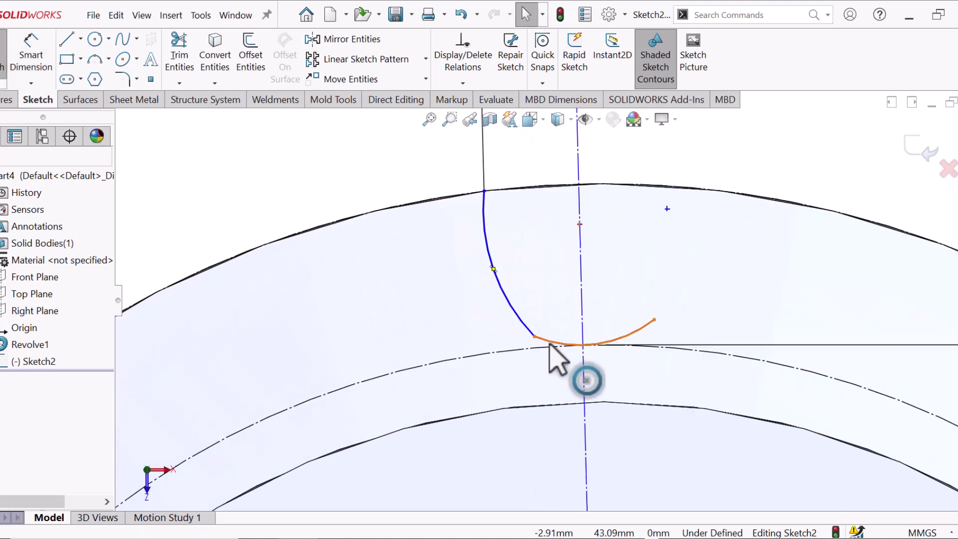
pyautogui.click(549, 343)
pyautogui.keyDown('ctrl'); pyautogui.click(525, 327); pyautogui.keyUp('ctrl')
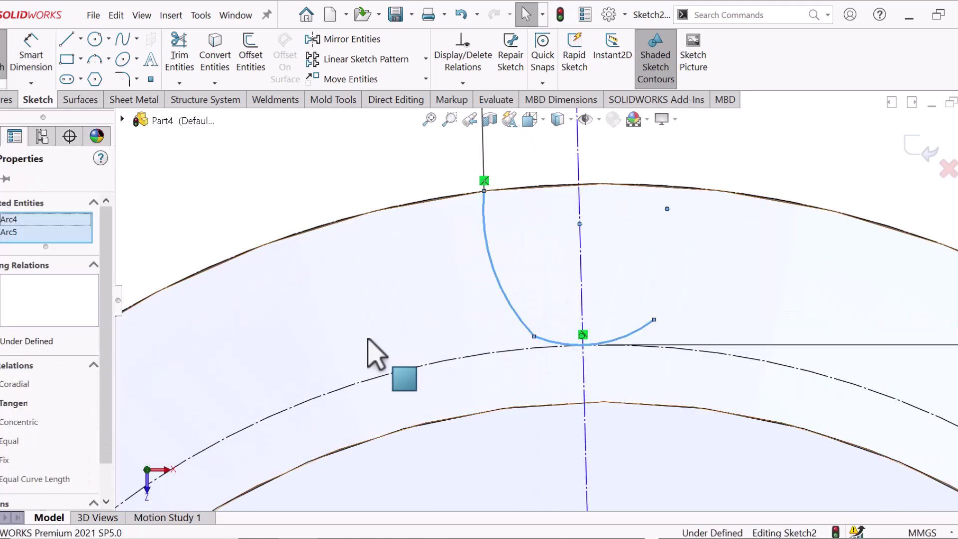
pyautogui.click(15, 403)
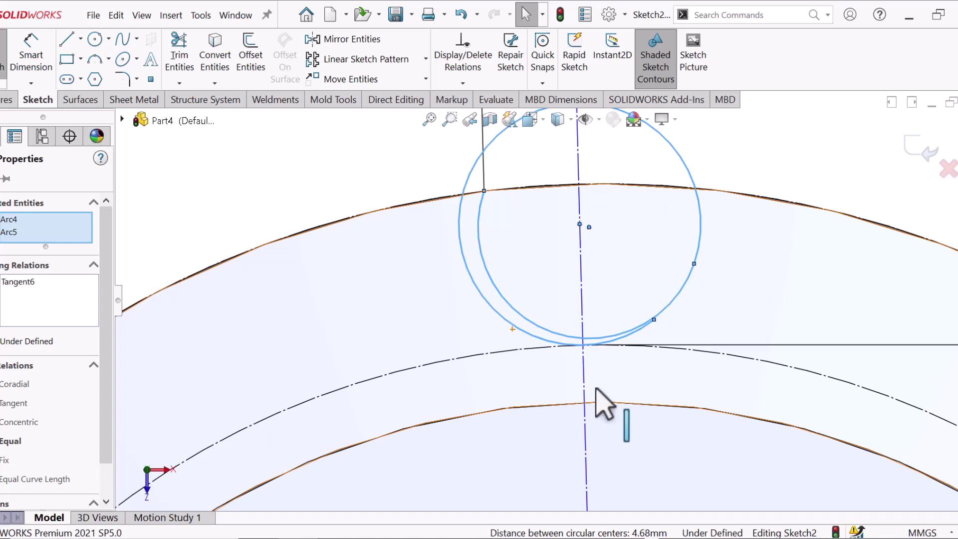
pyautogui.scroll(3, 674, 258)
pyautogui.click(724, 198)
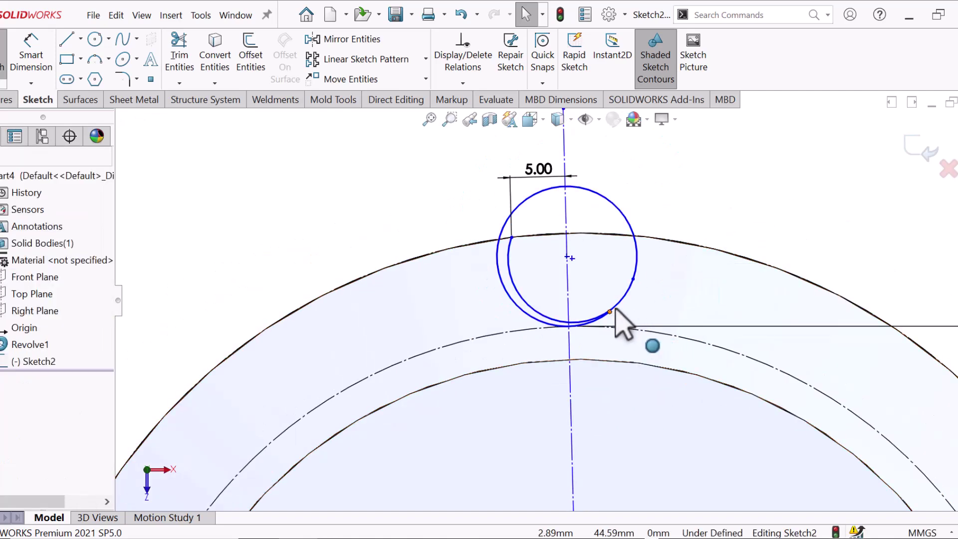
# - Reposition the overlapping arc endpoints so the two tangent arcs form a short hook-shaped notch profile at the disc's edge
pyautogui.moveTo(633, 279); pyautogui.dragTo(584, 210)
pyautogui.moveTo(584, 244)
pyautogui.mouseDown()
pyautogui.moveTo(669, 320)
pyautogui.moveTo(592, 331)
pyautogui.moveTo(587, 318)
pyautogui.moveTo(592, 324)
pyautogui.mouseUp()
pyautogui.click(399, 231)
# - Add a Vertical relation to the construction centreline running from the origin through the notch
pyautogui.scroll(2, 400, 231)
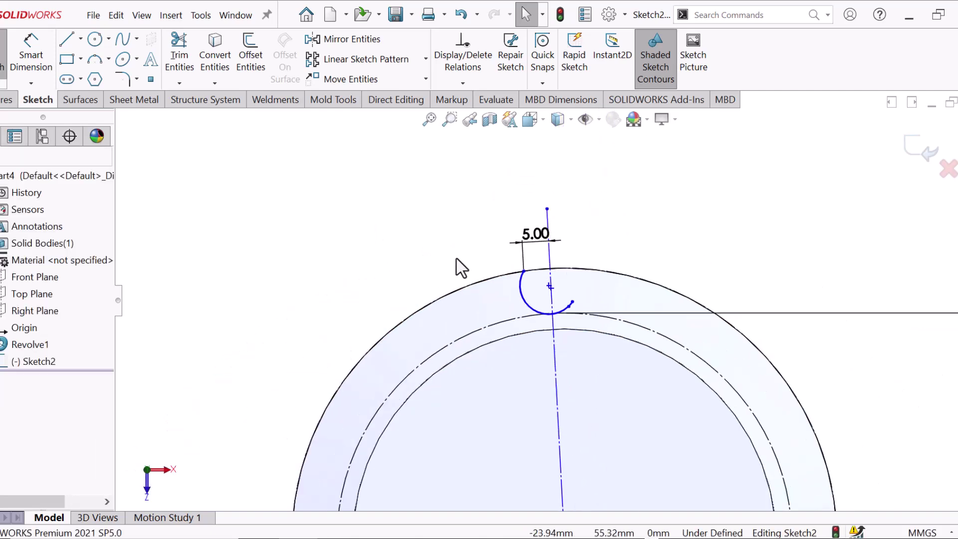
pyautogui.scroll(3, 455, 259)
pyautogui.scroll(-3, 499, 372)
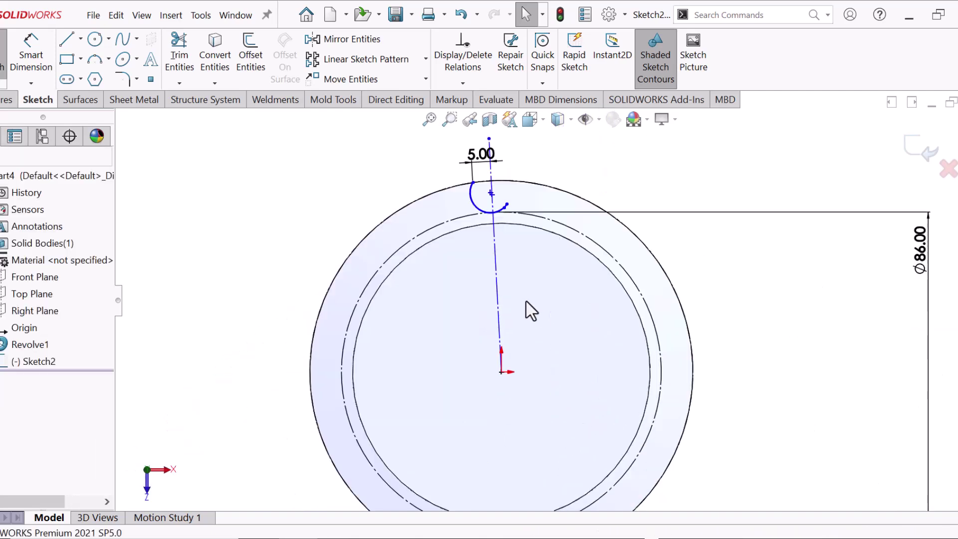
pyautogui.click(495, 269)
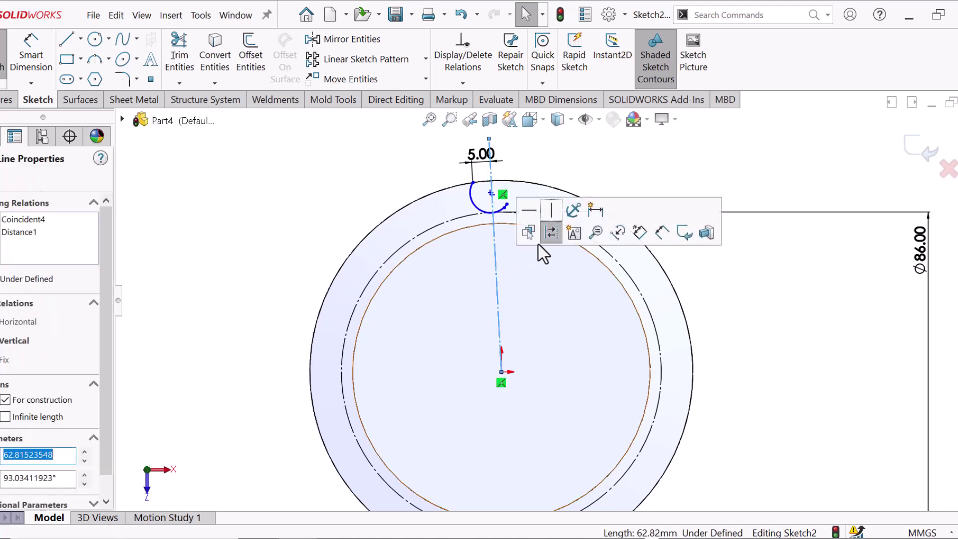
pyautogui.click(553, 213)
pyautogui.click(635, 177)
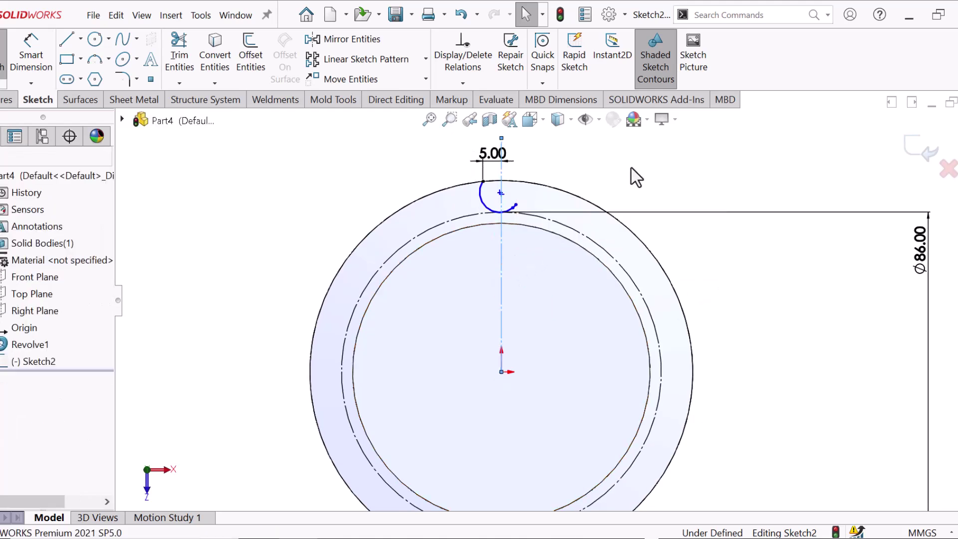
# - Reshape the side arc so it meets the bottom arc higher up, on the 5 mm endpoint's side of the centreline
pyautogui.scroll(-2, 544, 187)
pyautogui.scroll(-2, 499, 225)
pyautogui.click(413, 319)
pyautogui.moveTo(411, 320); pyautogui.dragTo(448, 310)
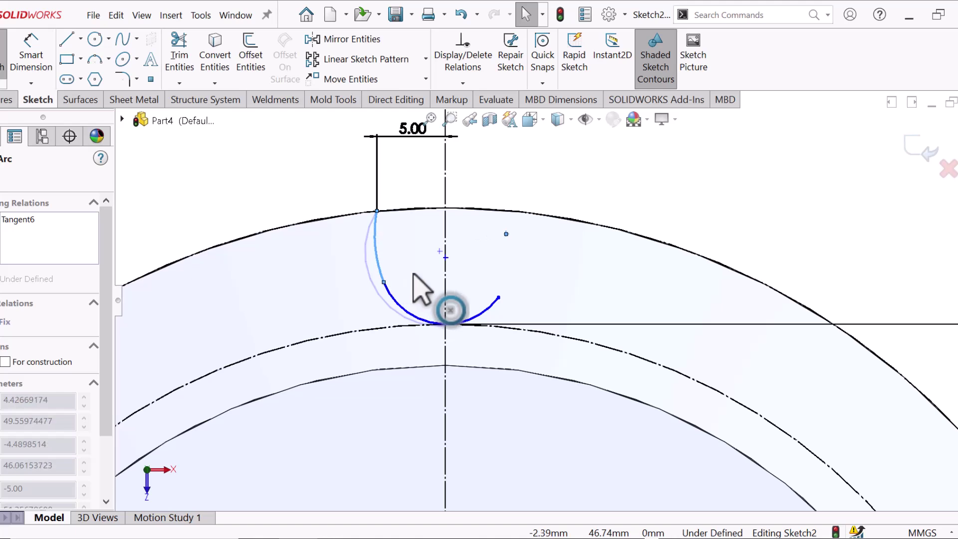
pyautogui.click(301, 200)
# - Dimension the notch's bottom arc with a 3 mm radius
pyautogui.moveTo(298, 184); pyautogui.dragTo(272, 100, button='right')
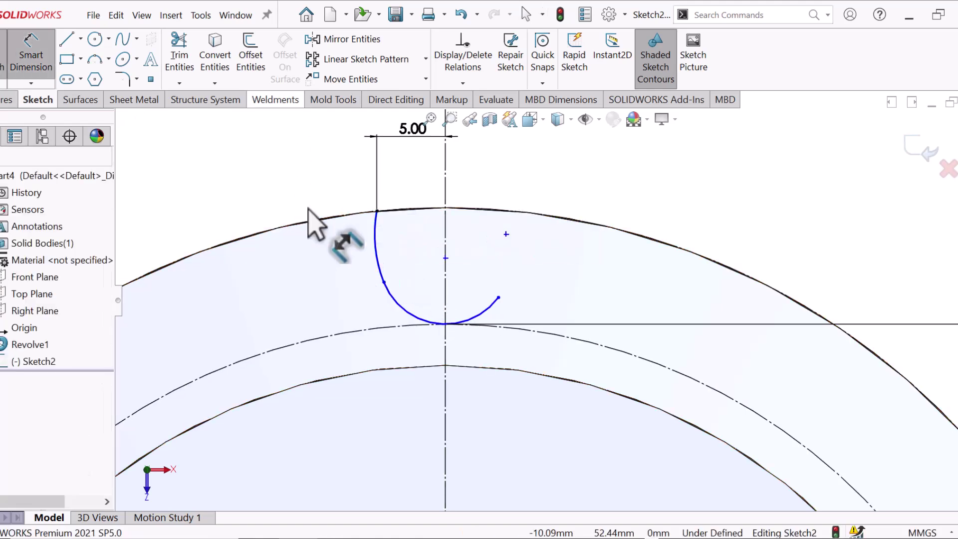
pyautogui.click(423, 324)
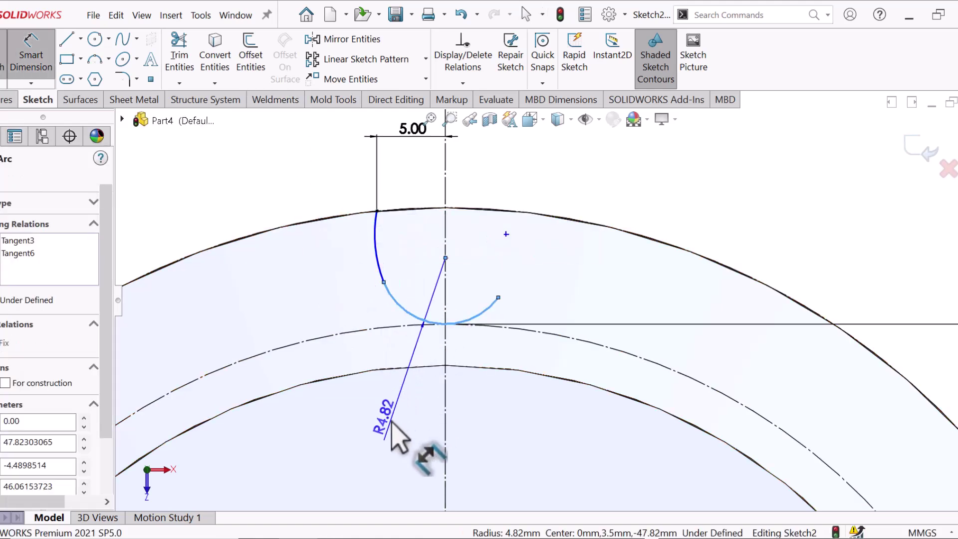
pyautogui.click(392, 434)
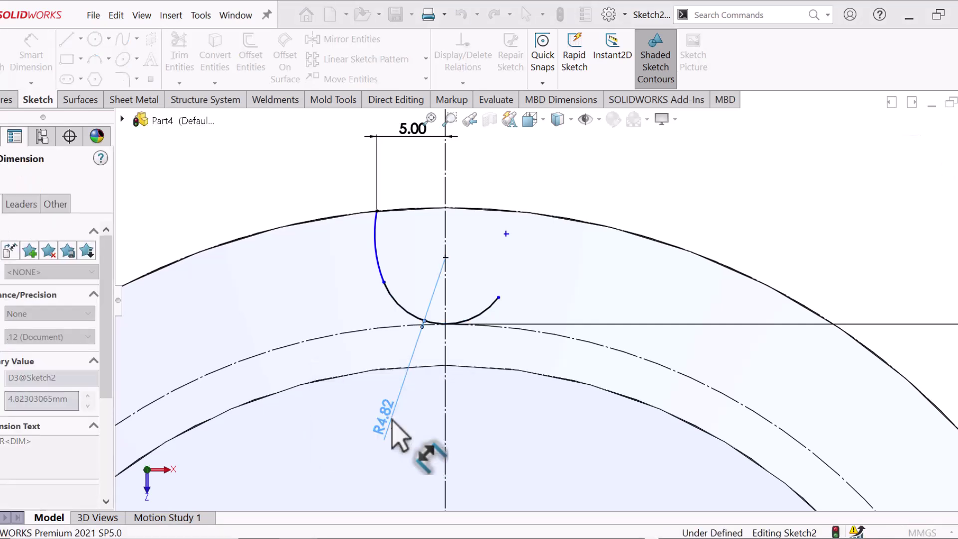
pyautogui.write('3')
pyautogui.press('Return')
pyautogui.click(326, 177)
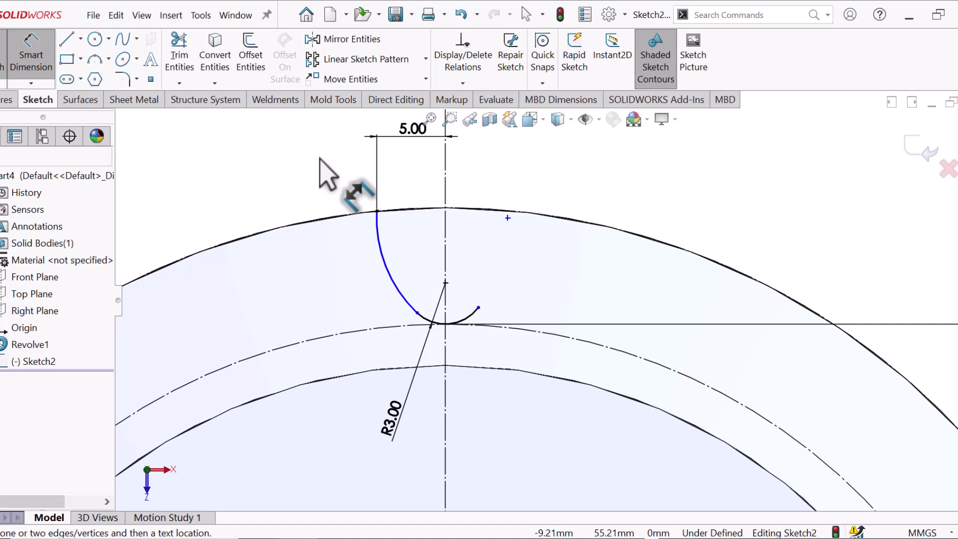
pyautogui.rightClick(520, 173)
pyautogui.click(540, 220)
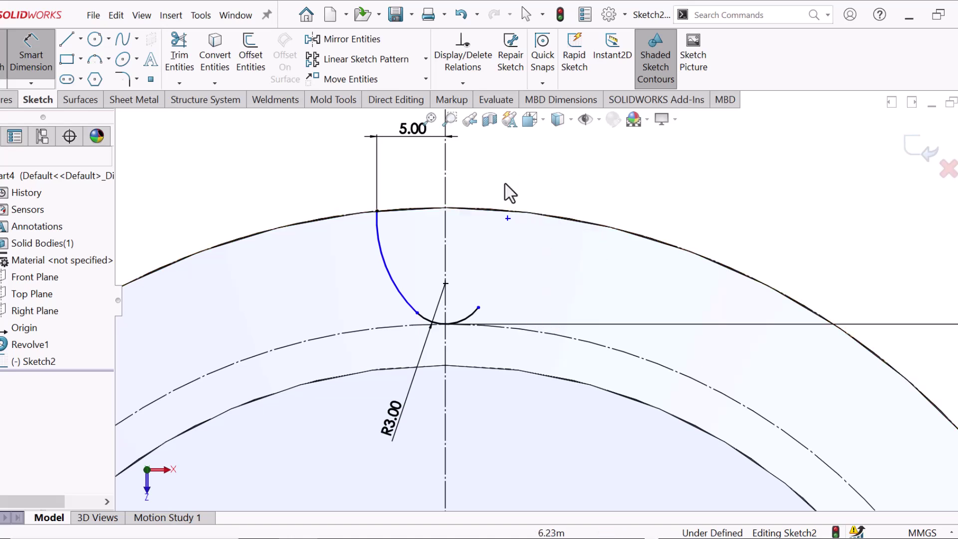
pyautogui.click(319, 220)
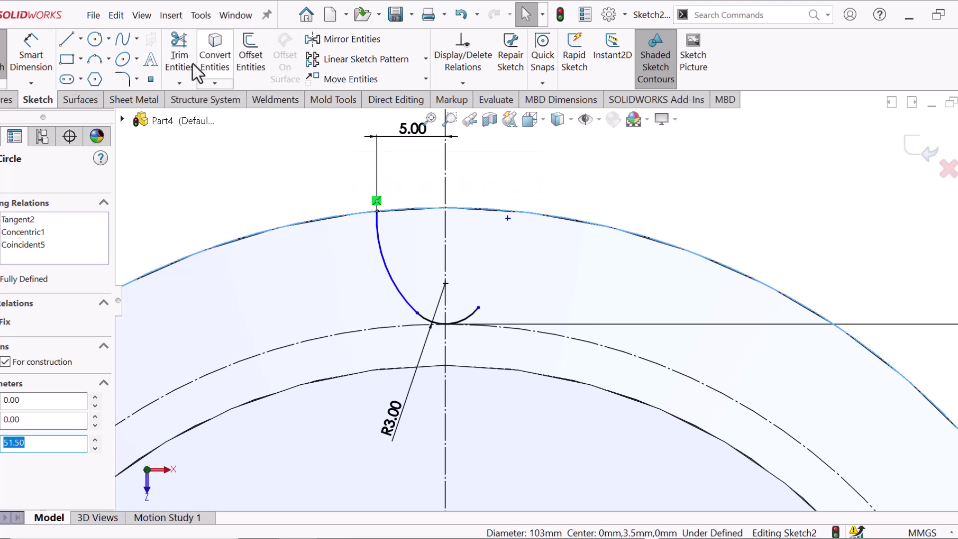
pyautogui.click(228, 54)
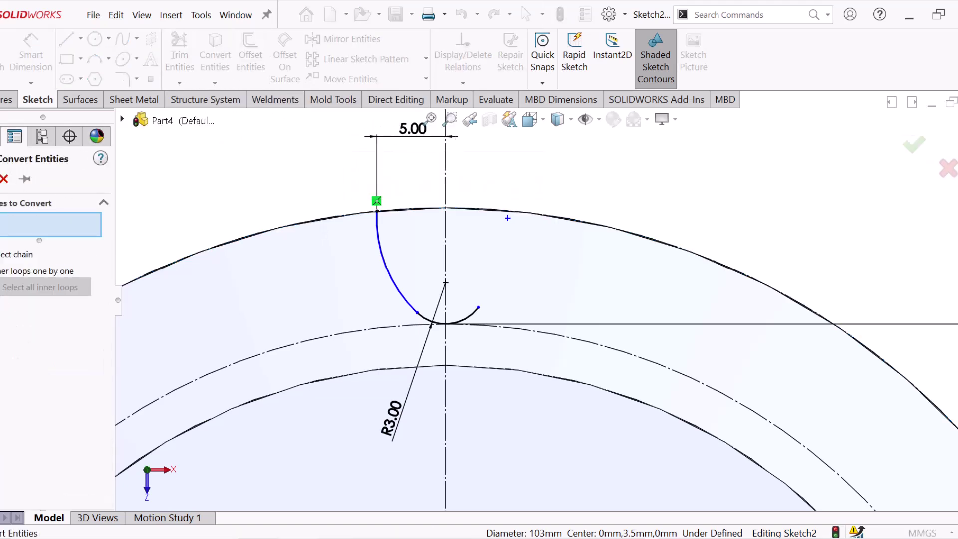
pyautogui.click(4, 178)
# - Mirror the notch's side arc about the vertical construction centreline, keeping the original
pyautogui.click(344, 40)
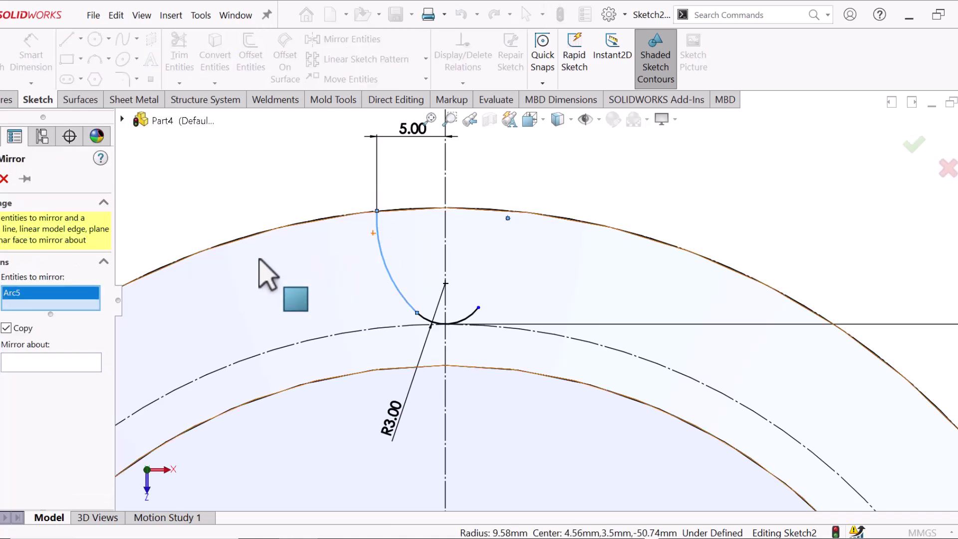
pyautogui.click(66, 371)
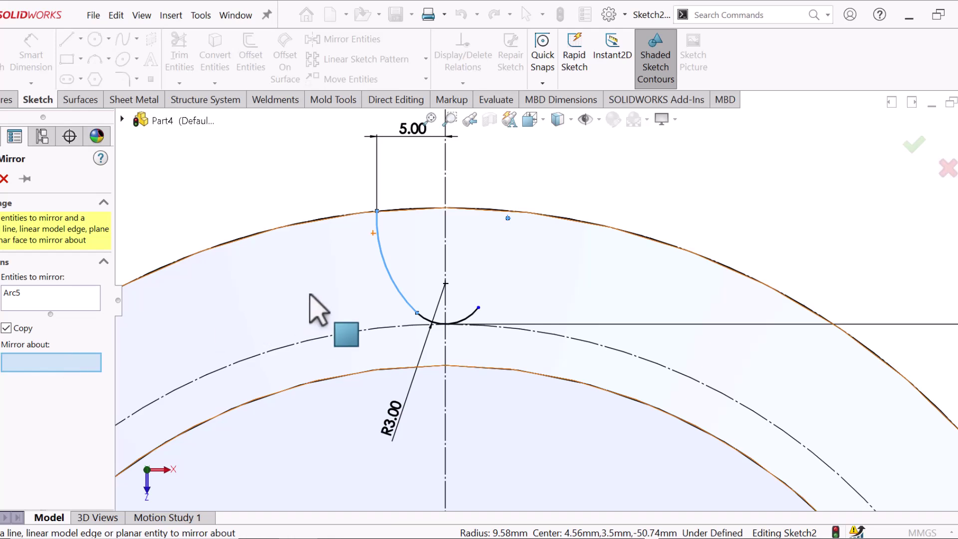
pyautogui.click(444, 222)
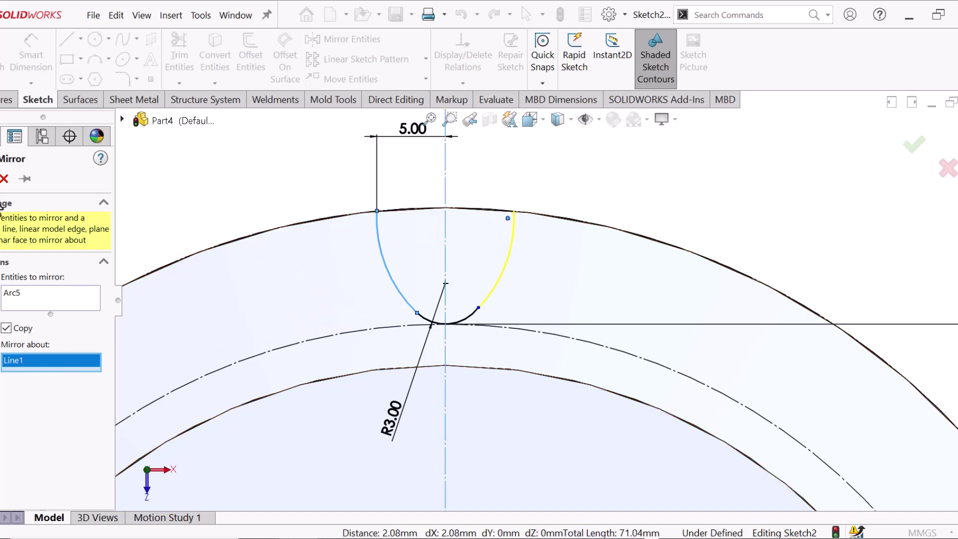
pyautogui.press('Return')
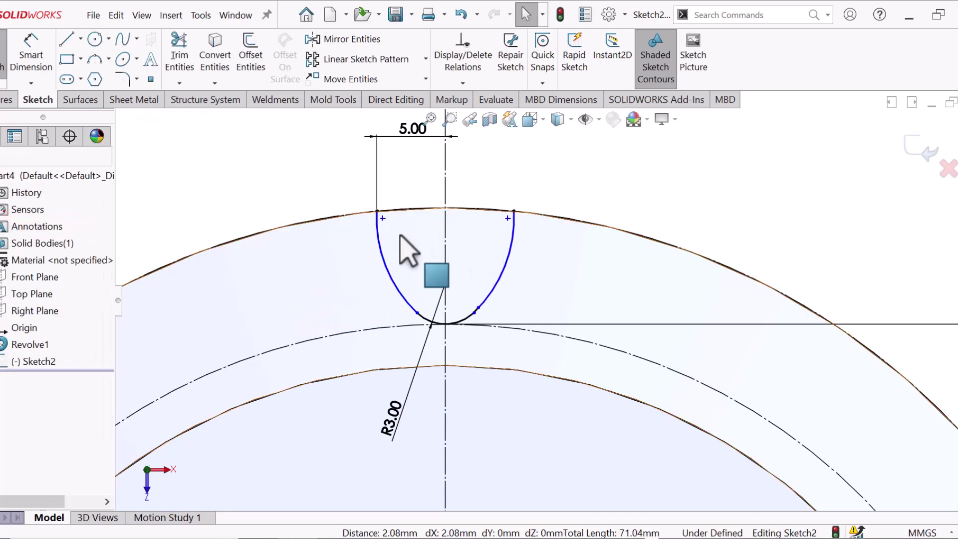
# - Add a Coincident relation between the mirrored side arc's centre point and the outer construction circle
pyautogui.scroll(-5, 414, 246)
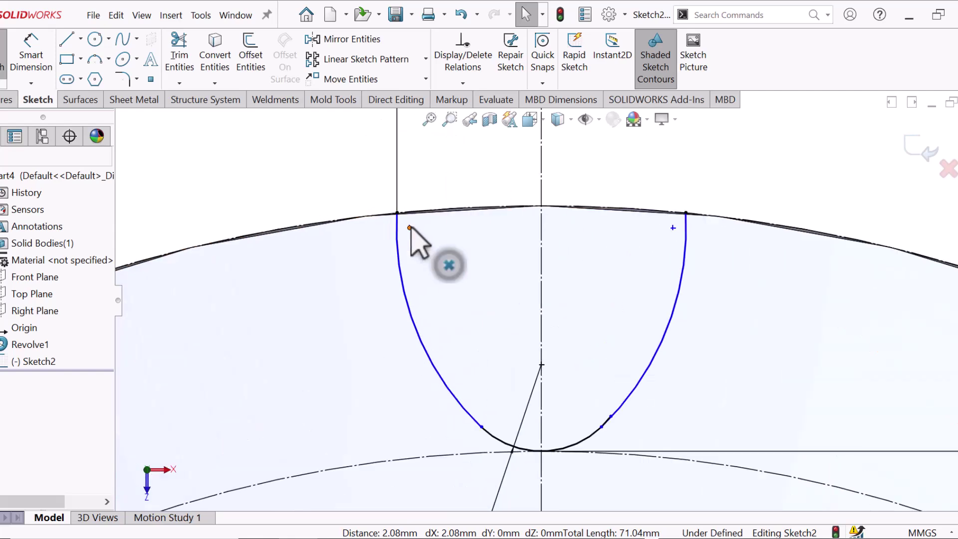
pyautogui.click(410, 228)
pyautogui.keyDown('ctrl'); pyautogui.click(434, 211); pyautogui.keyUp('ctrl')
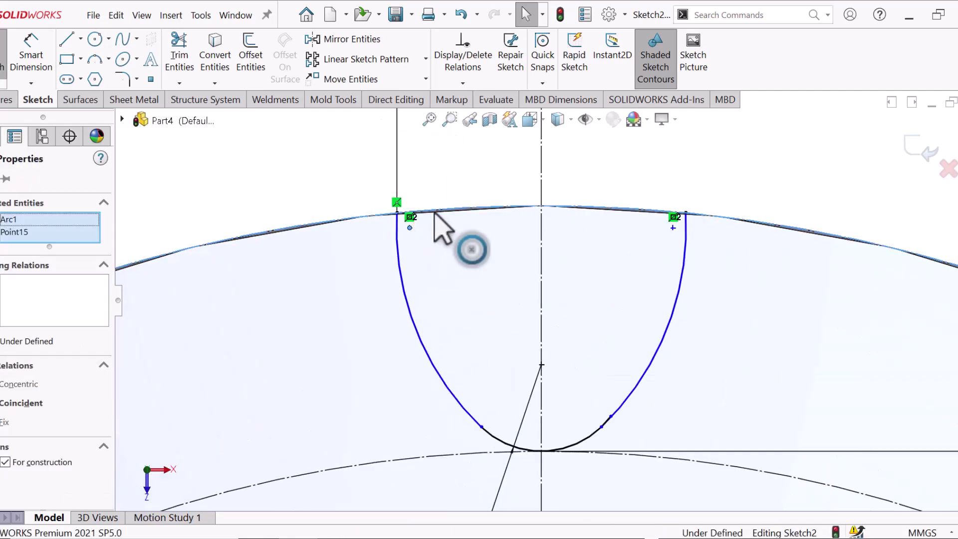
pyautogui.click(21, 403)
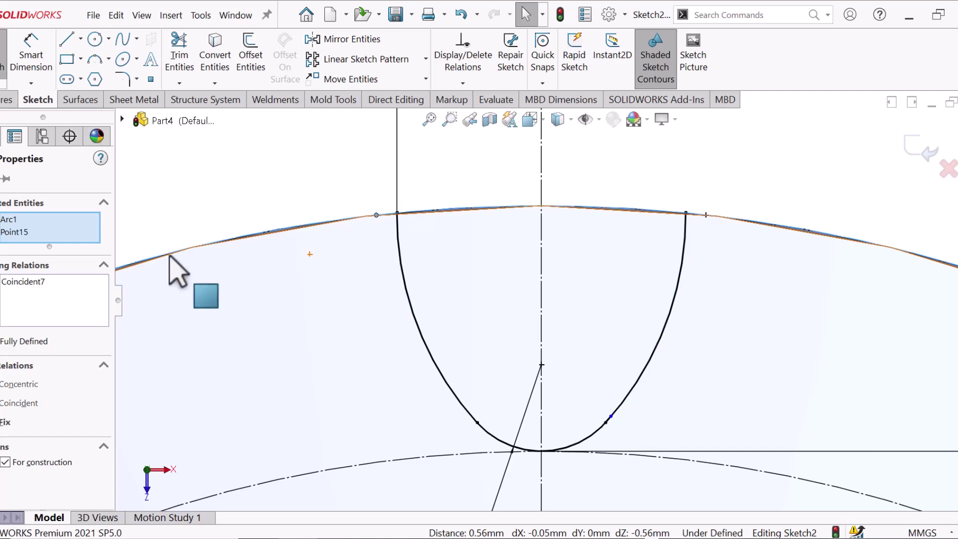
pyautogui.click(290, 183)
# - Change the outer construction circle at the disc's rim to normal sketch geometry
pyautogui.scroll(5, 292, 176)
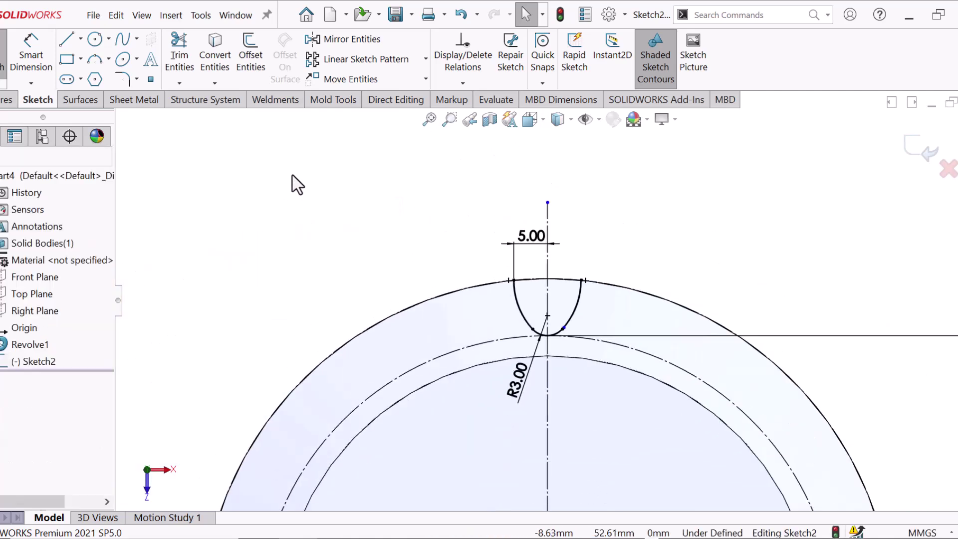
pyautogui.scroll(-8, 564, 254)
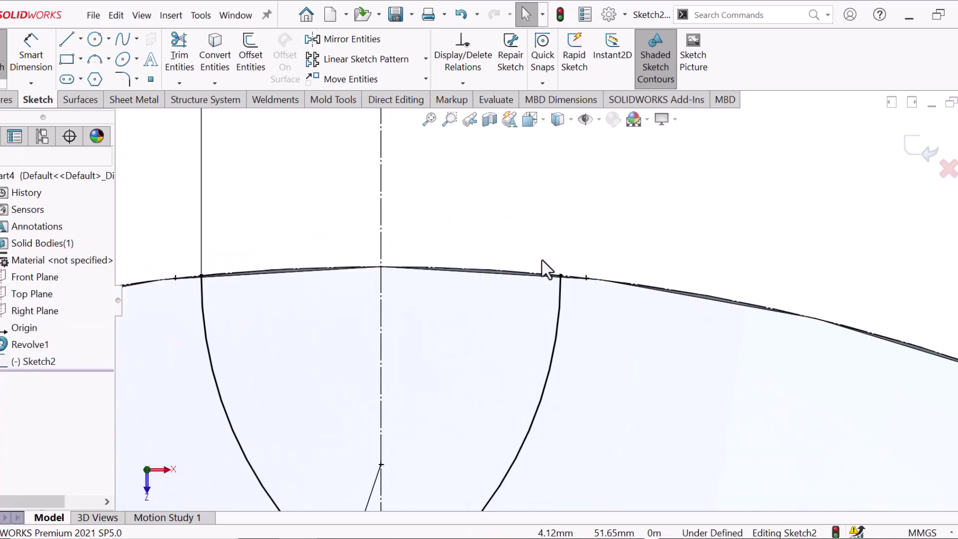
pyautogui.scroll(-5, 599, 319)
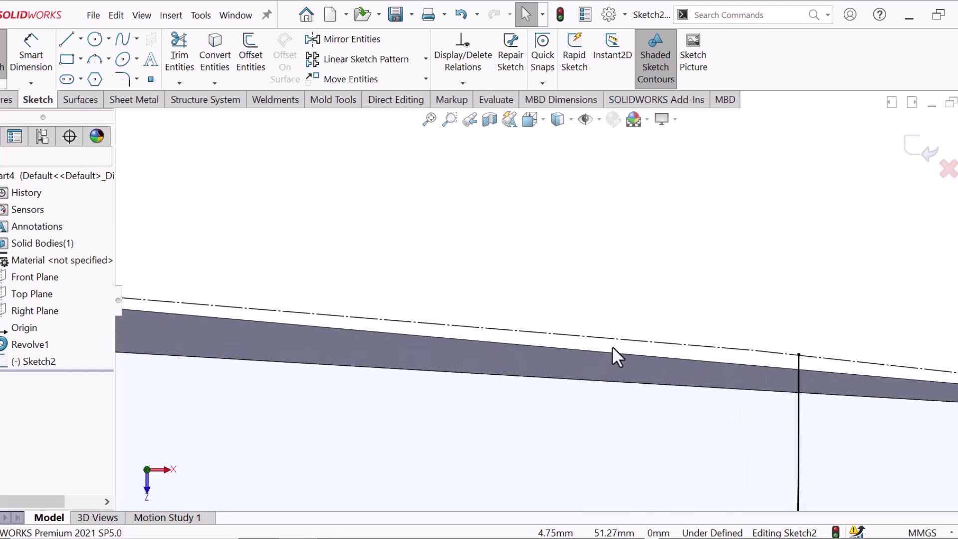
pyautogui.click(613, 338)
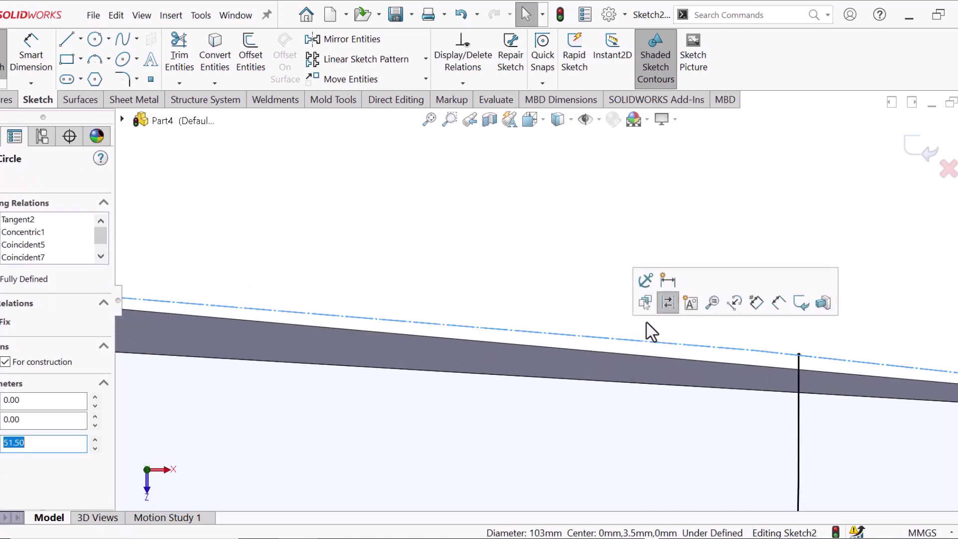
pyautogui.click(669, 308)
# - Trim away the outer circle beyond the notch, keeping only the short arc that closes the profile
pyautogui.scroll(4, 601, 280)
pyautogui.scroll(6, 601, 280)
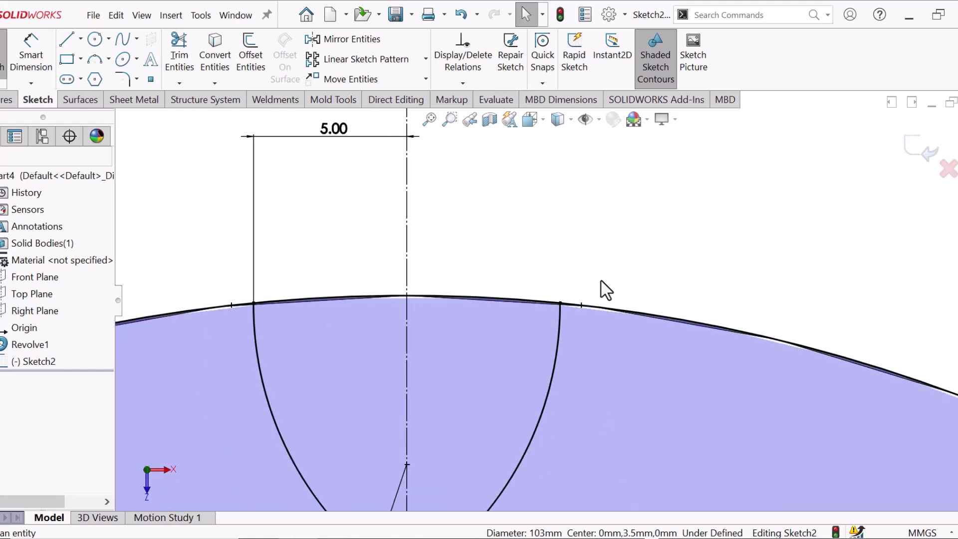
pyautogui.click(180, 50)
pyautogui.moveTo(387, 285); pyautogui.dragTo(372, 329)
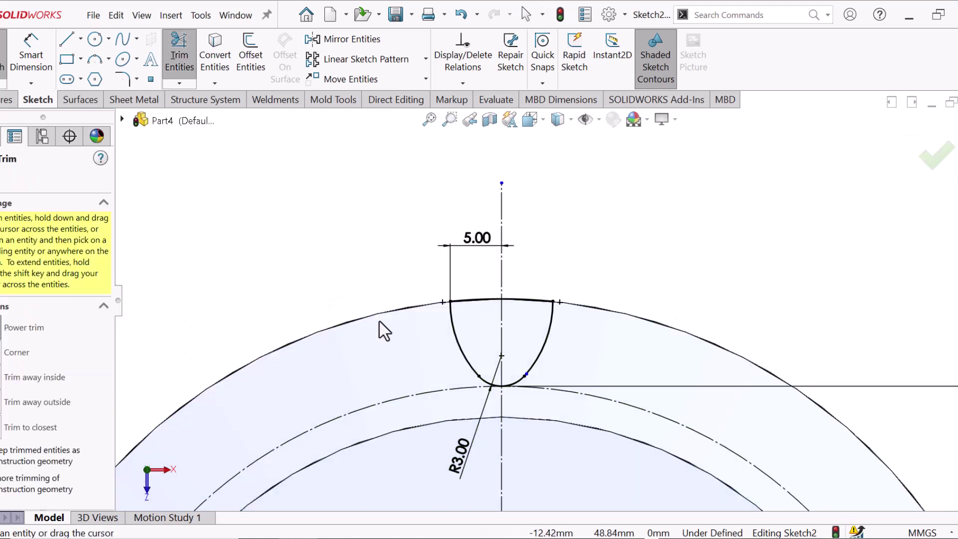
pyautogui.scroll(3, 327, 256)
pyautogui.scroll(3, 475, 287)
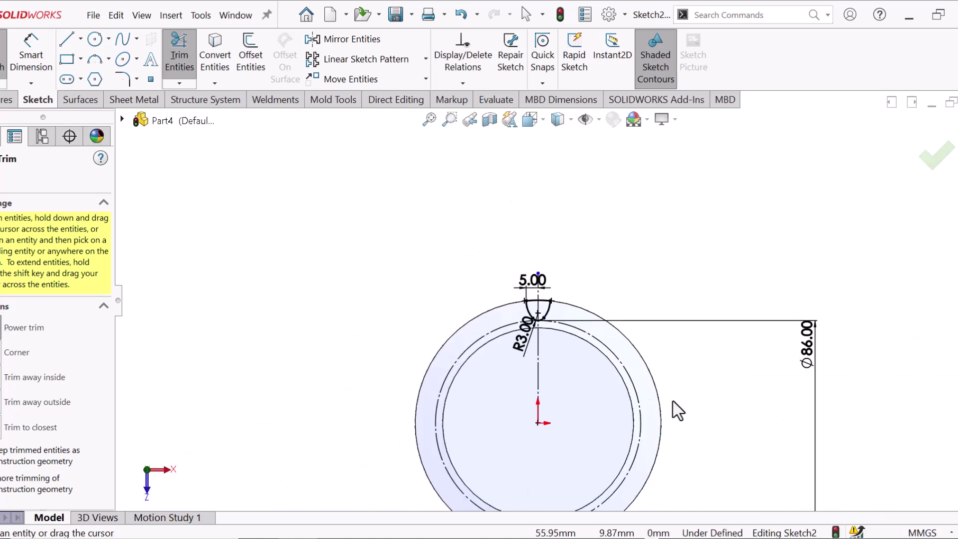
pyautogui.scroll(-3, 673, 404)
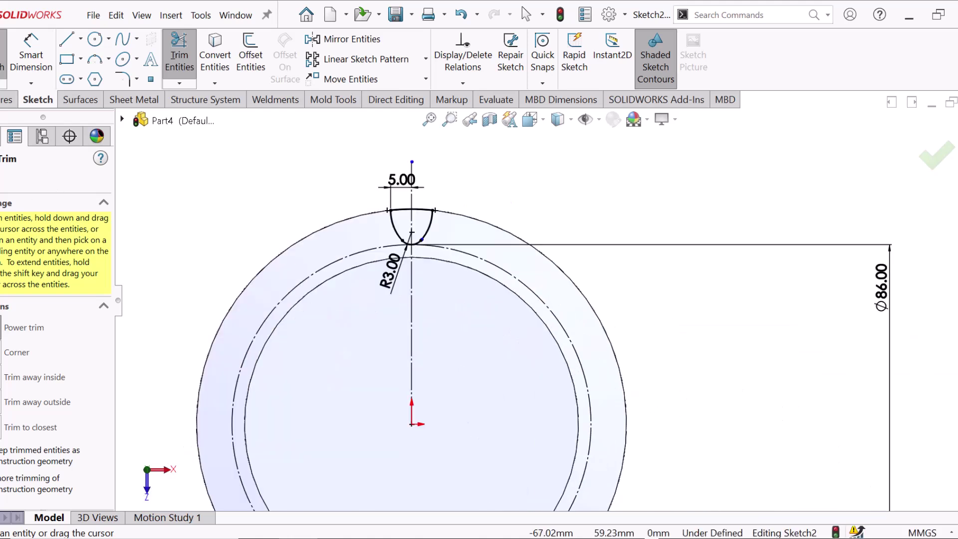
pyautogui.press('Escape')
# - Cut-extrude the closed notch region at the rim with the Through All end condition
pyautogui.scroll(3, 552, 289)
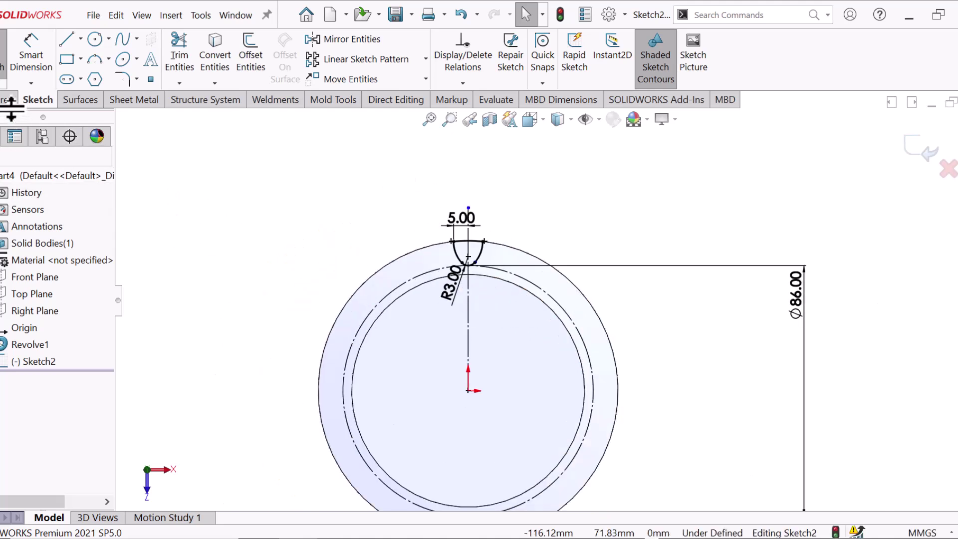
pyautogui.click(3, 102)
pyautogui.click(203, 53)
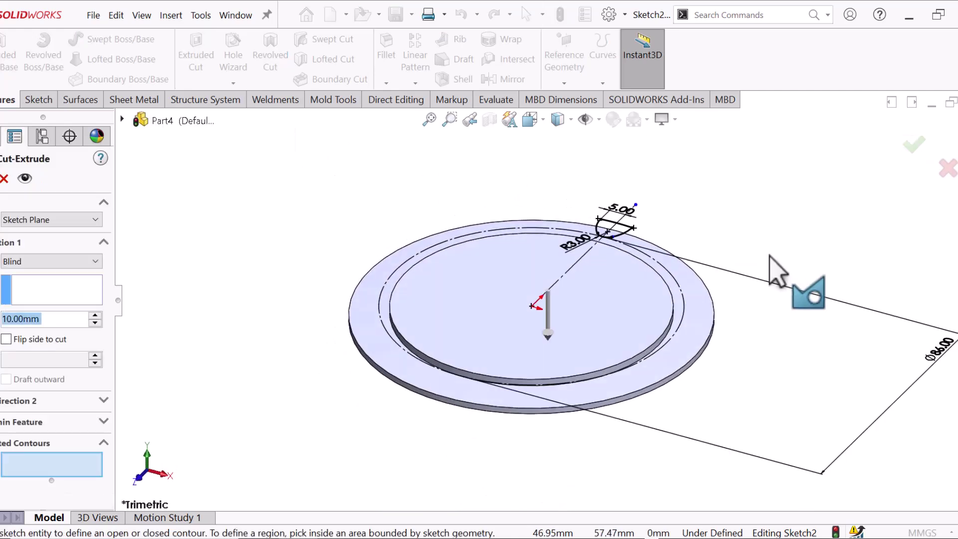
pyautogui.scroll(-6, 624, 230)
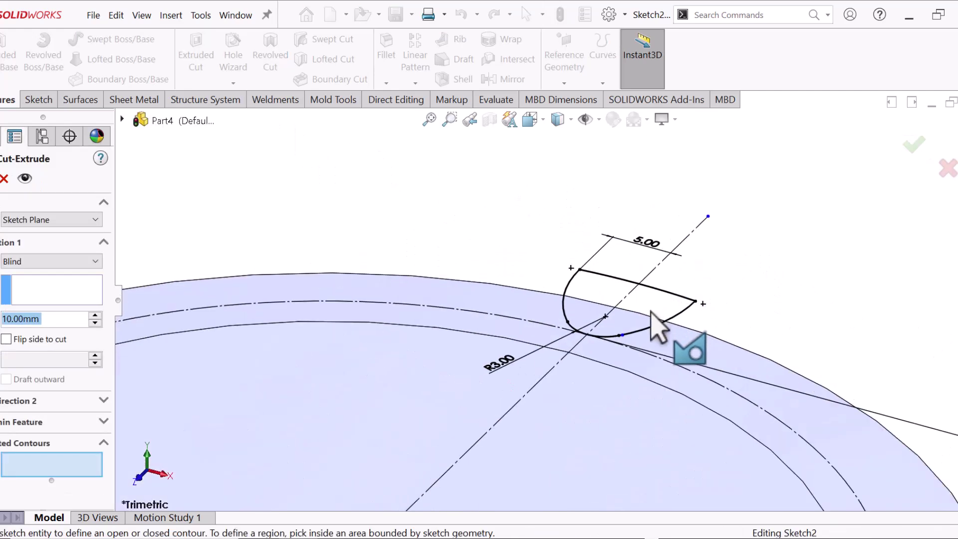
pyautogui.click(654, 320)
pyautogui.scroll(3, 569, 252)
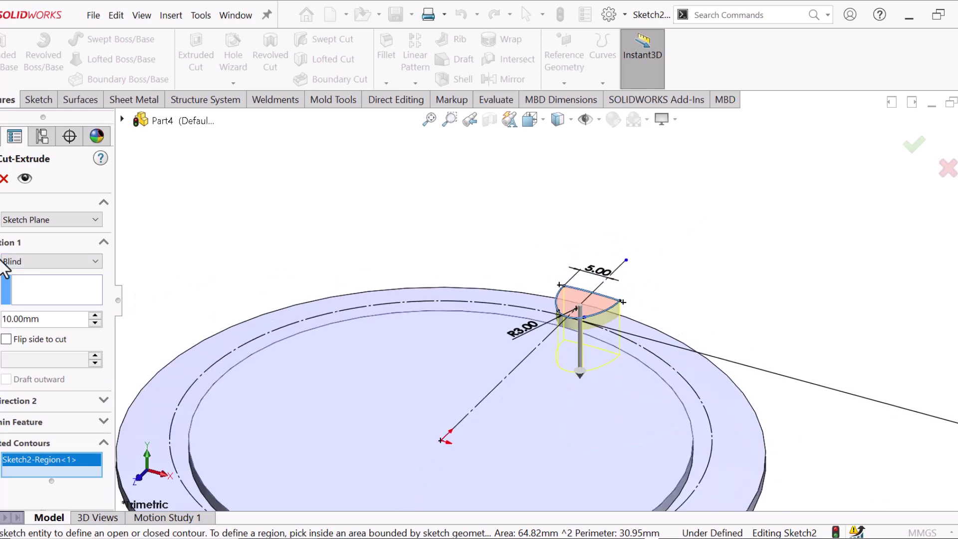
pyautogui.click(31, 260)
pyautogui.click(32, 280)
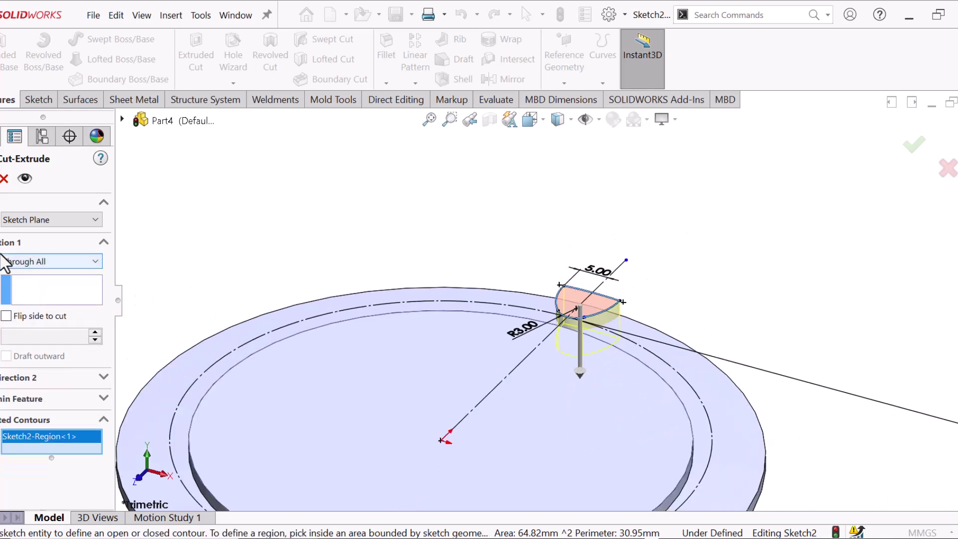
pyautogui.press('Return')
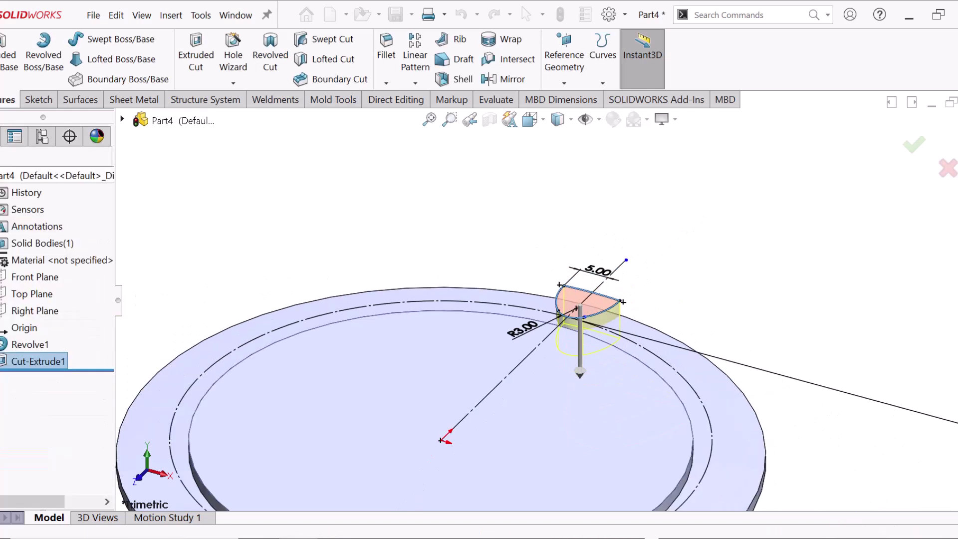
pyautogui.click(815, 279)
pyautogui.press('f')
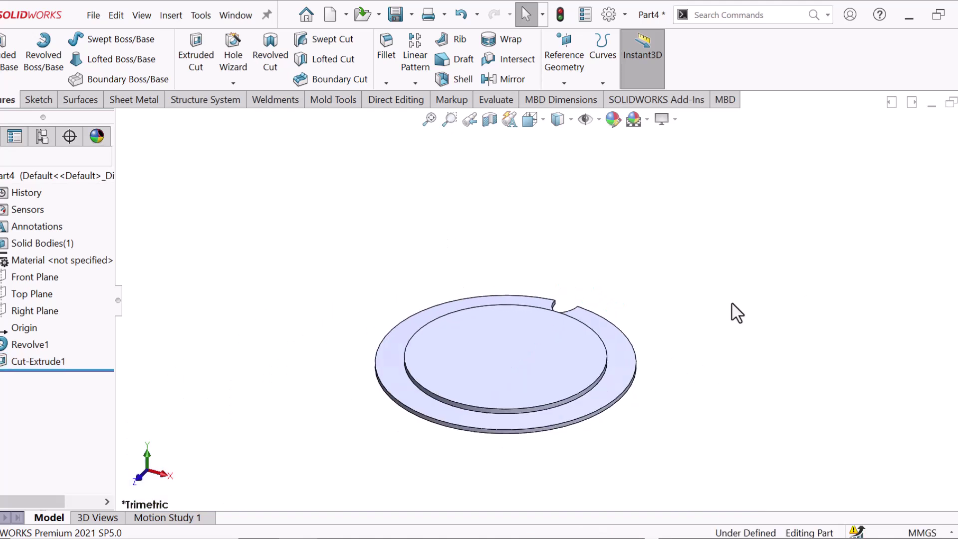
pyautogui.moveTo(736, 312); pyautogui.dragTo(717, 394, button='middle')
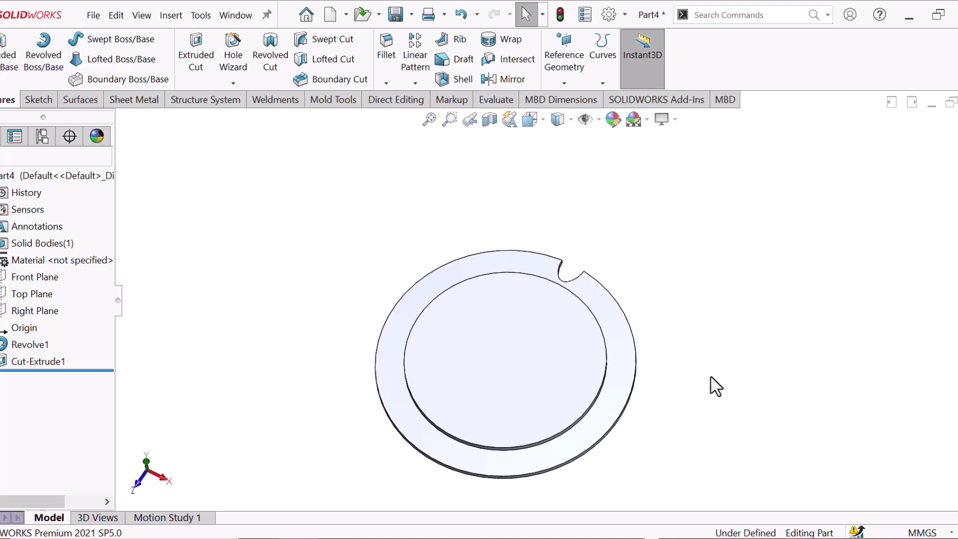
# - Circular-pattern the rim notch cut around the disc's inner circular edge with 24 equally spaced instances over 360 degrees
pyautogui.click(415, 83)
pyautogui.click(421, 117)
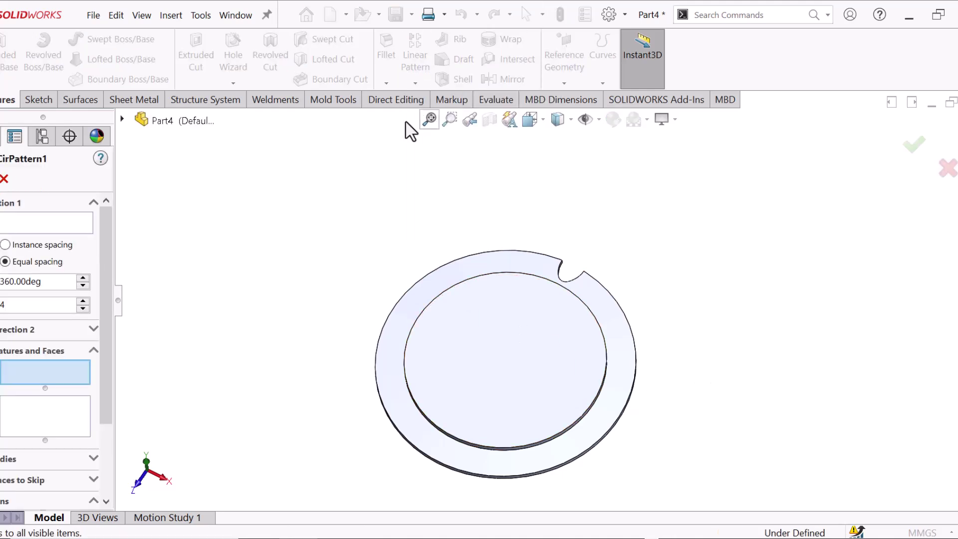
pyautogui.click(40, 224)
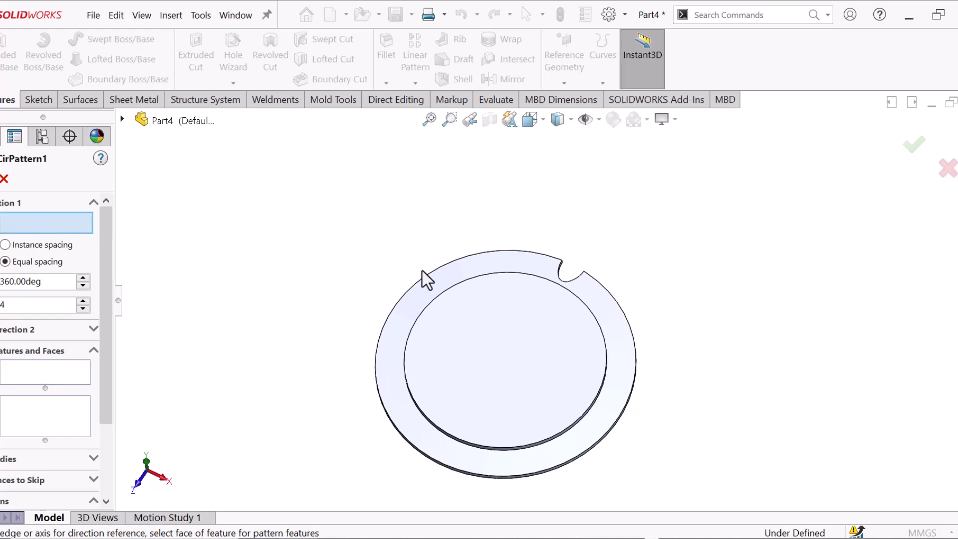
pyautogui.click(521, 274)
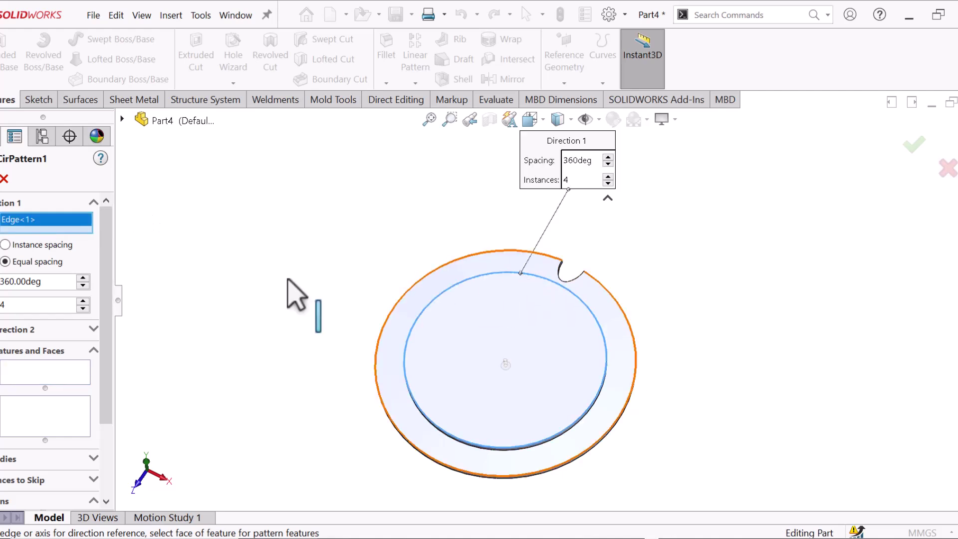
pyautogui.click(40, 380)
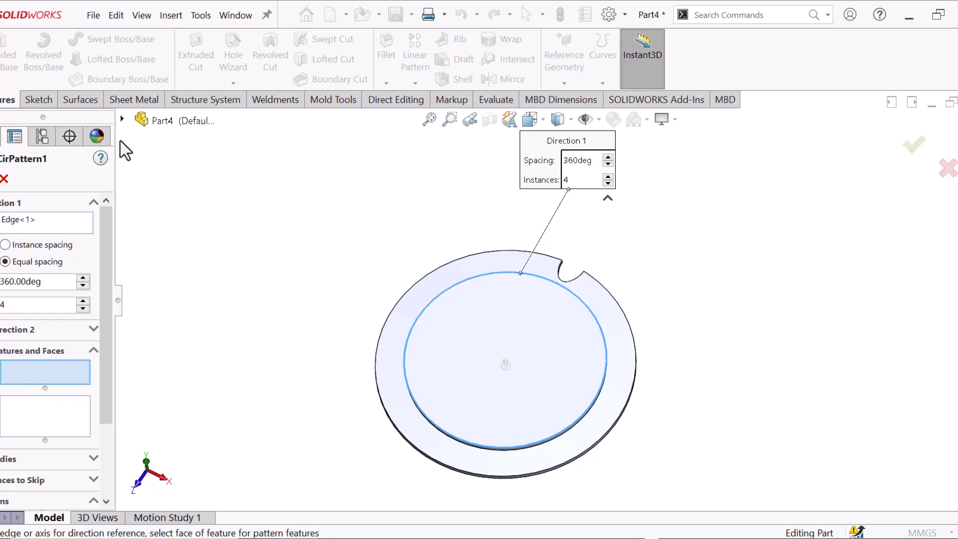
pyautogui.click(123, 120)
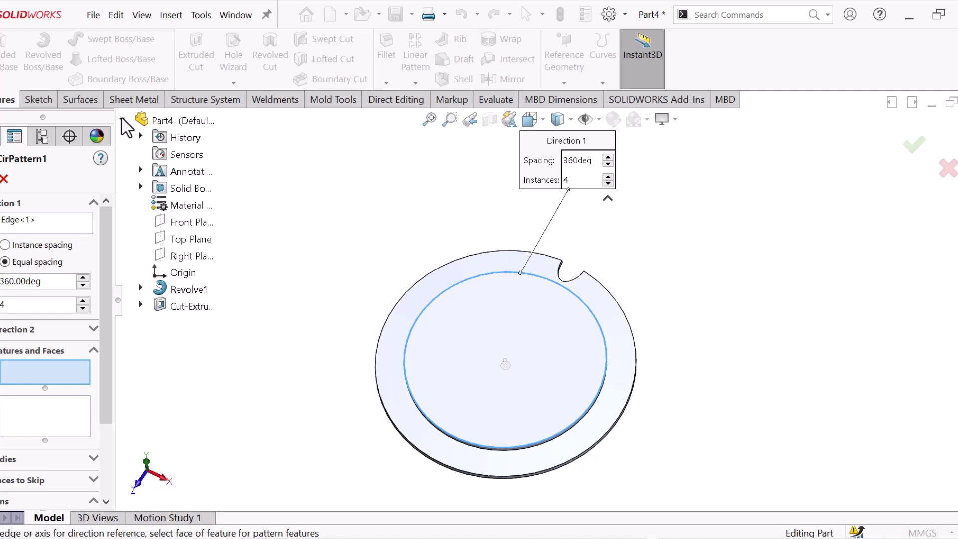
pyautogui.click(197, 310)
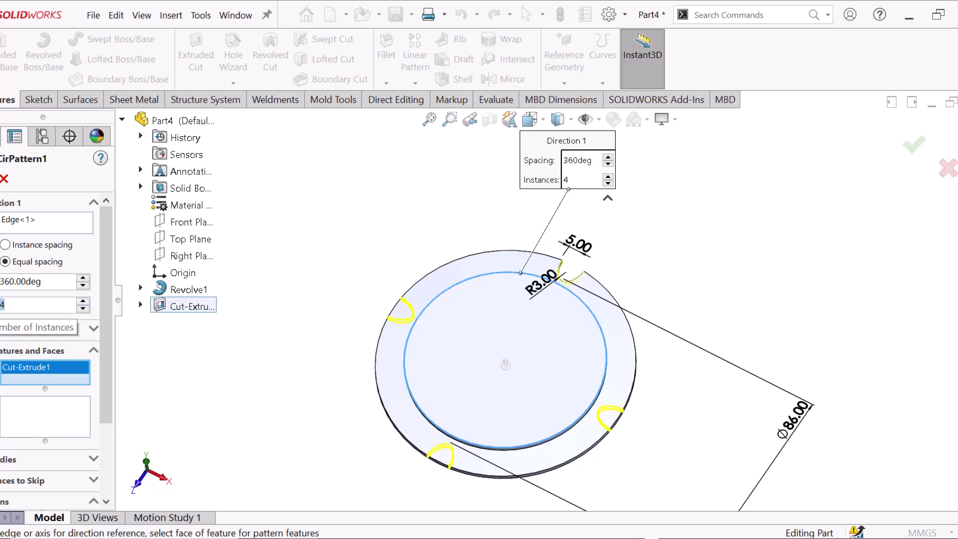
pyautogui.write('2')
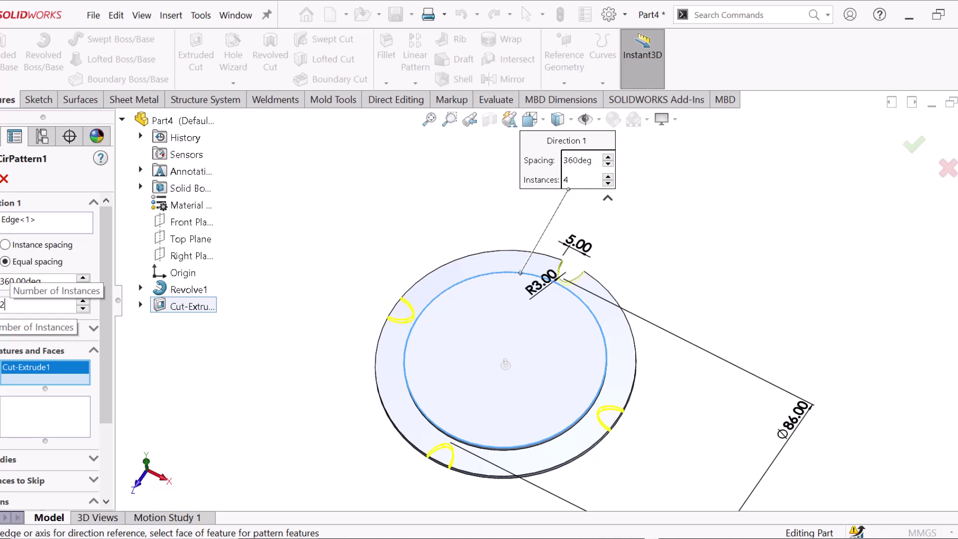
pyautogui.press('Return')
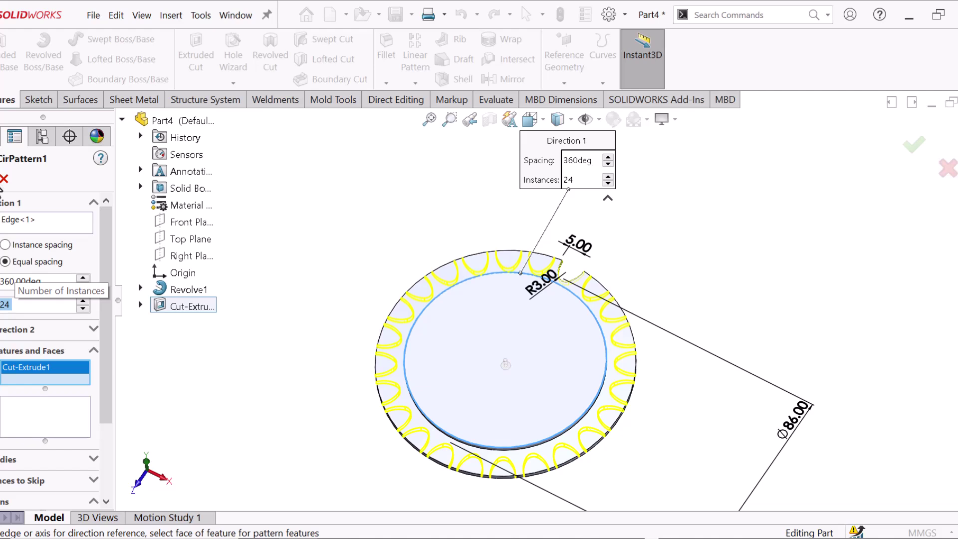
pyautogui.press('Return')
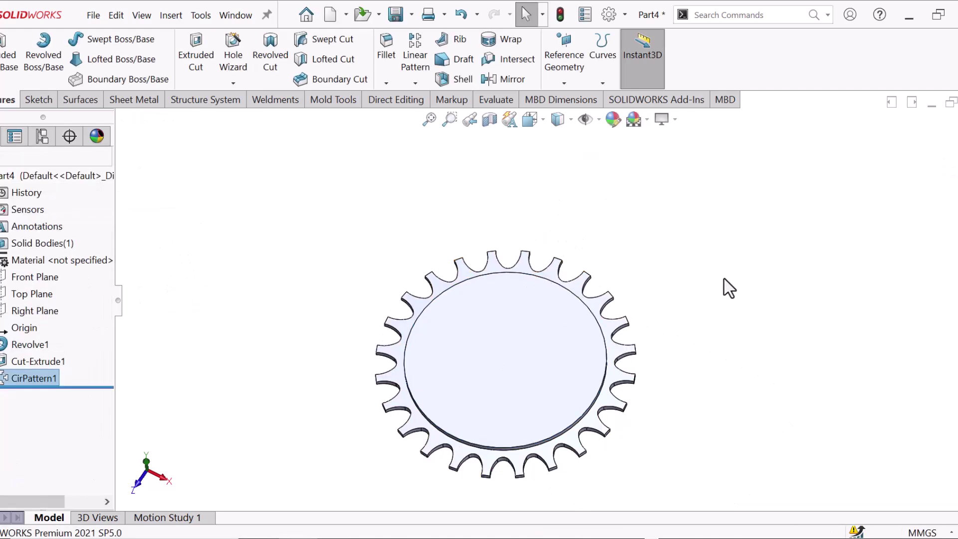
# - Start a new sketch on the flat raised circular face of the toothed disc
pyautogui.moveTo(699, 292); pyautogui.dragTo(702, 342, button='middle')
pyautogui.scroll(-3, 521, 272)
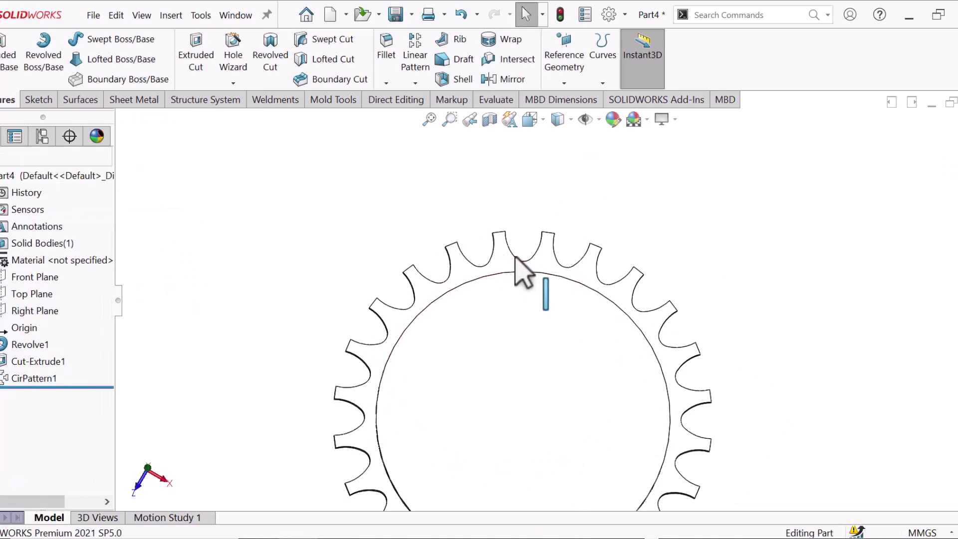
pyautogui.moveTo(566, 279)
pyautogui.mouseDown(button='middle')
pyautogui.moveTo(530, 315)
pyautogui.moveTo(574, 235)
pyautogui.moveTo(573, 250)
pyautogui.moveTo(594, 237)
pyautogui.moveTo(594, 224)
pyautogui.mouseUp(button='middle')
pyautogui.scroll(3, 602, 261)
pyautogui.moveTo(658, 340); pyautogui.dragTo(639, 227, button='middle')
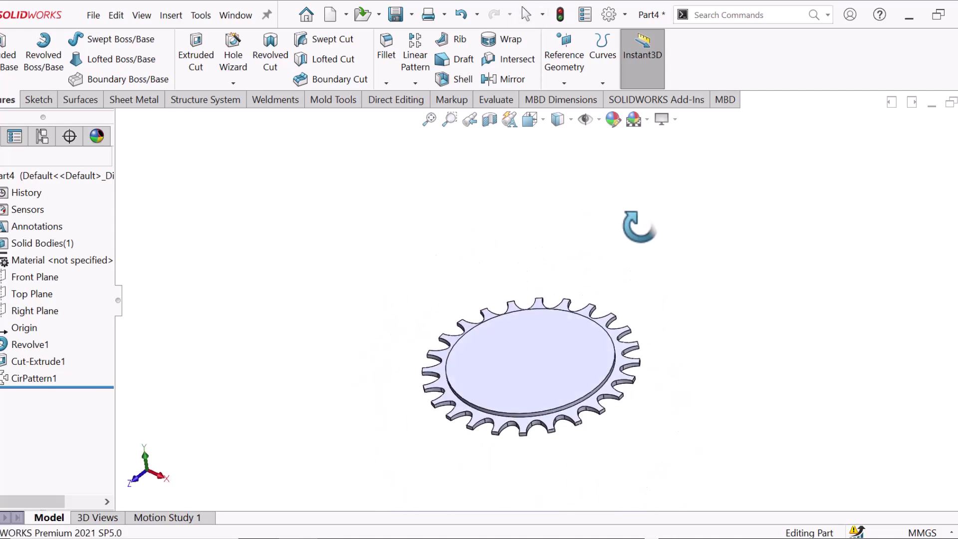
pyautogui.scroll(-2, 635, 400)
pyautogui.moveTo(635, 384); pyautogui.dragTo(616, 391, button='middle')
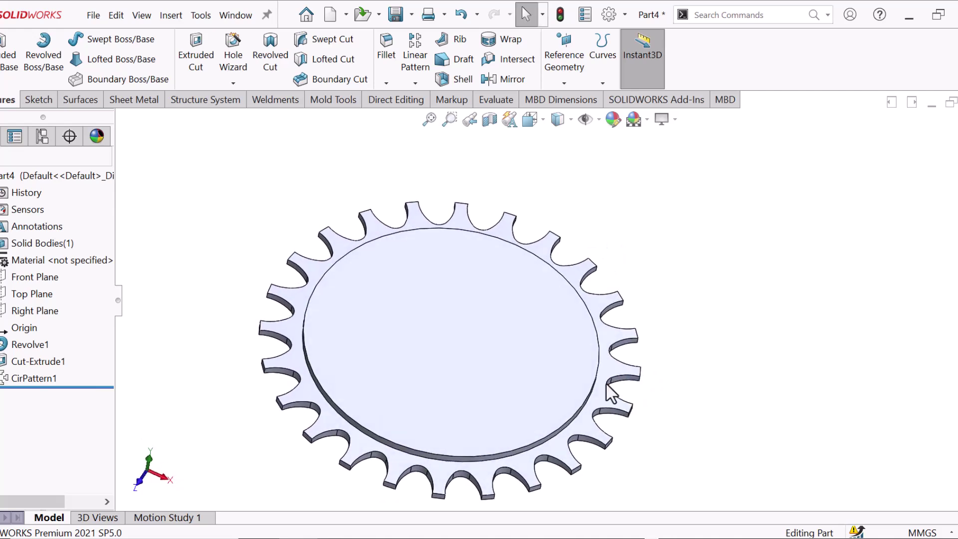
pyautogui.click(444, 331)
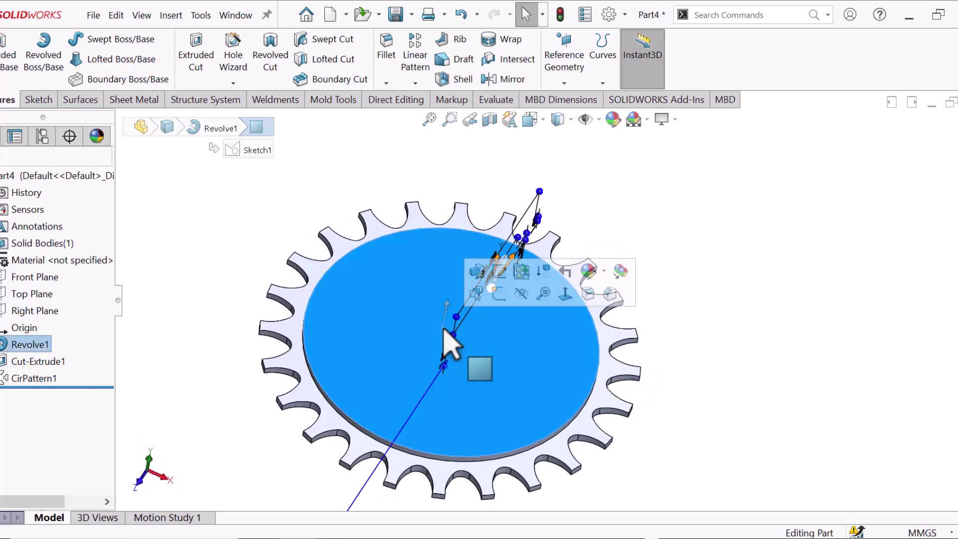
pyautogui.click(496, 297)
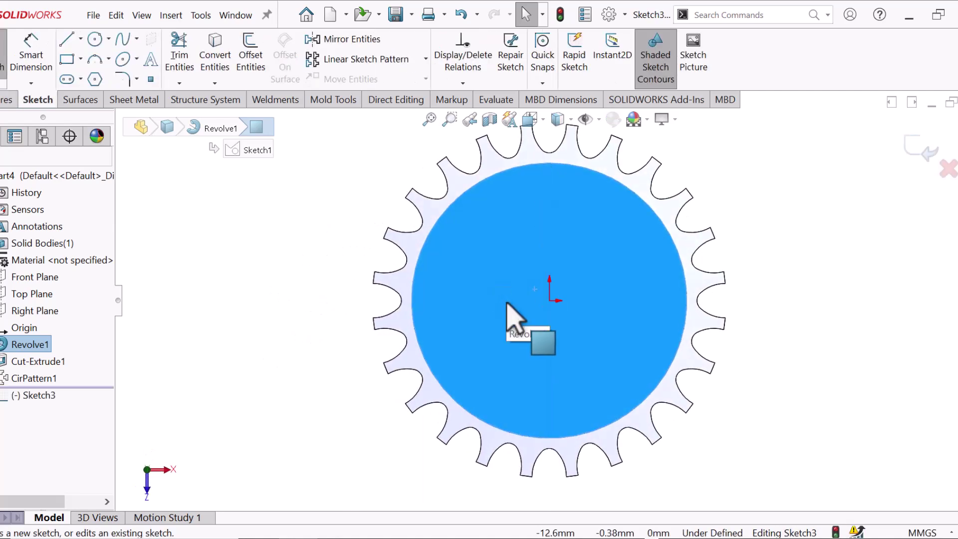
pyautogui.moveTo(750, 340); pyautogui.dragTo(907, 378, button='right')
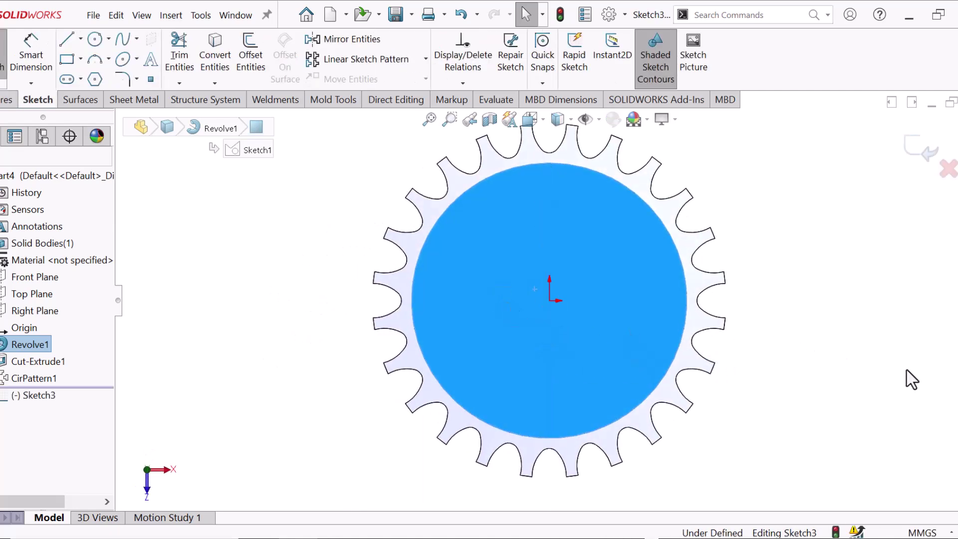
# - Draw a circle centred on the origin and dimension its diameter to 50 mm
pyautogui.click(550, 299)
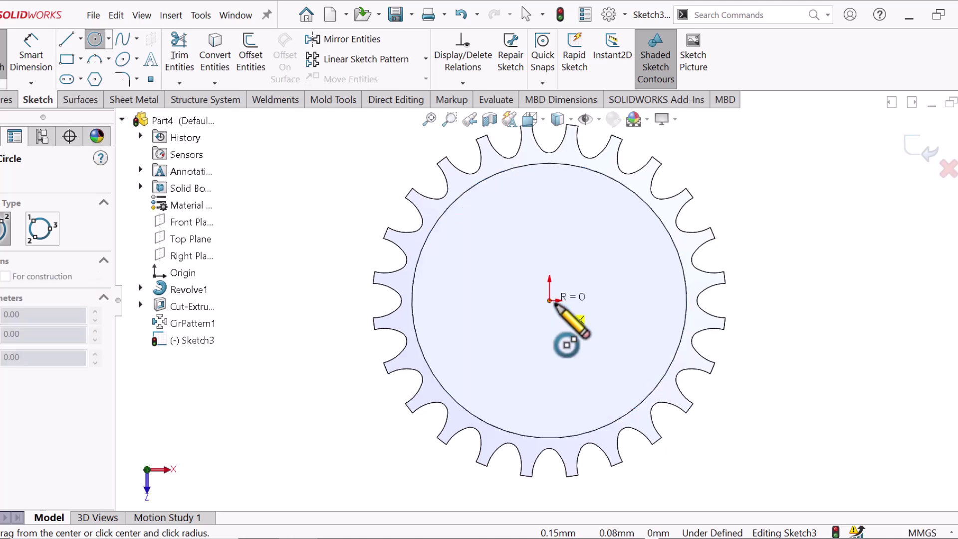
pyautogui.click(598, 318)
pyautogui.press('d')
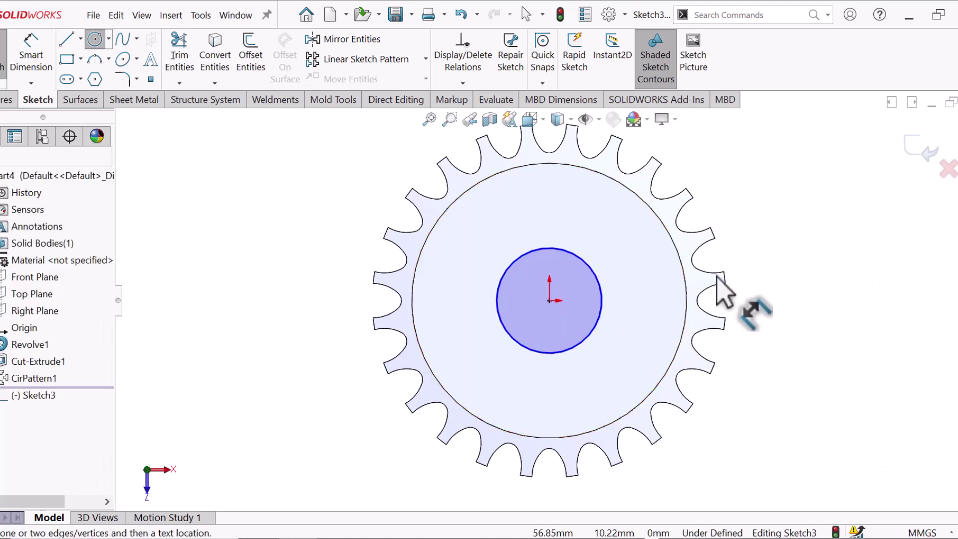
pyautogui.click(600, 316)
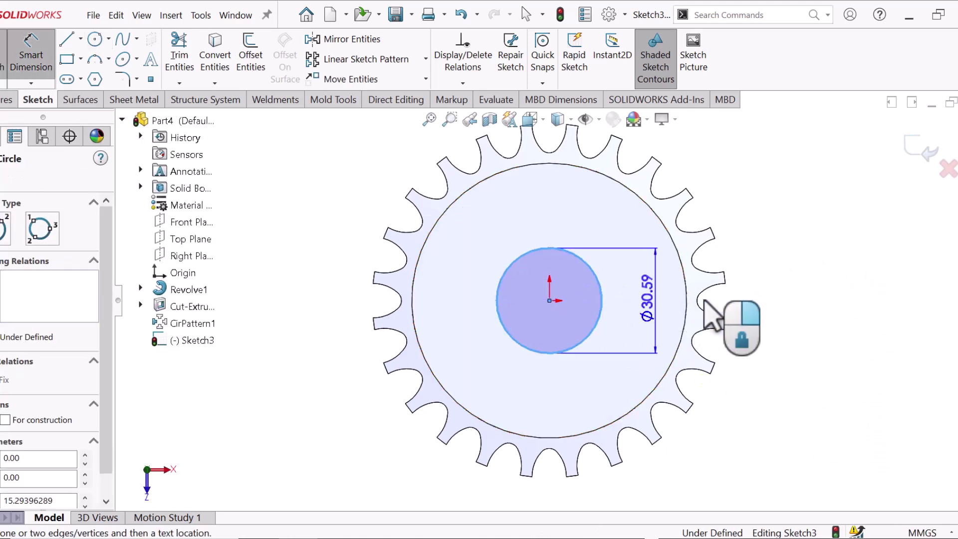
pyautogui.click(762, 301)
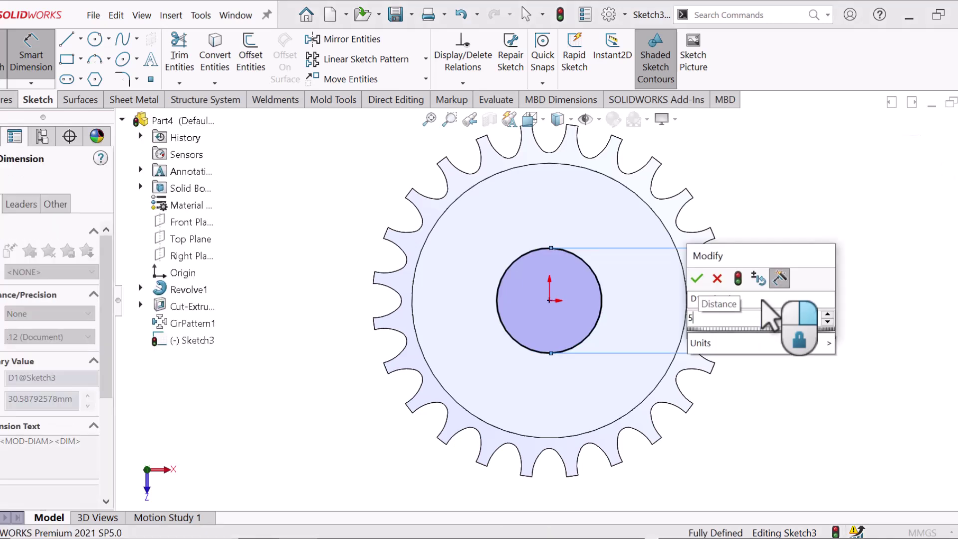
pyautogui.write('50')
pyautogui.press('Return')
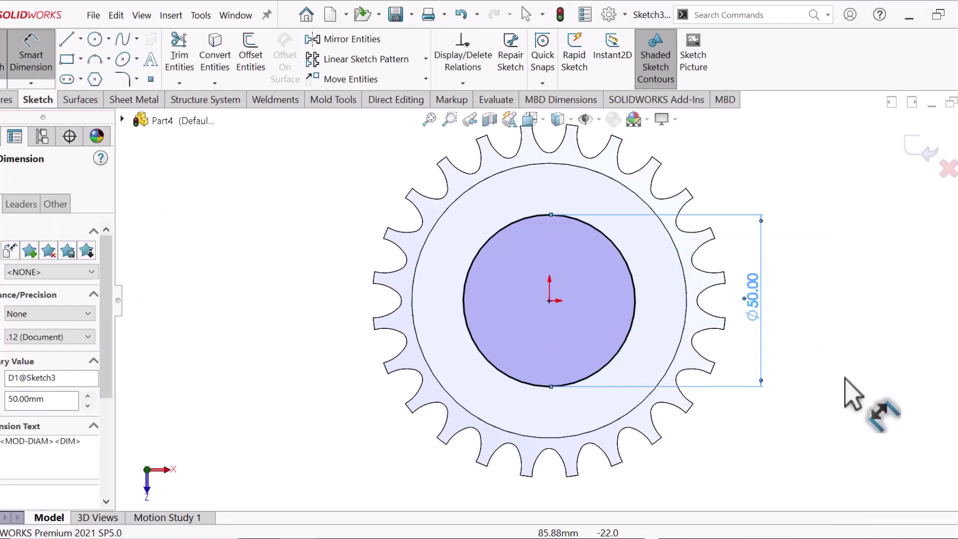
# - Extrude the circle as a 20 mm blind boss merged with the toothed disc
pyautogui.click(3, 105)
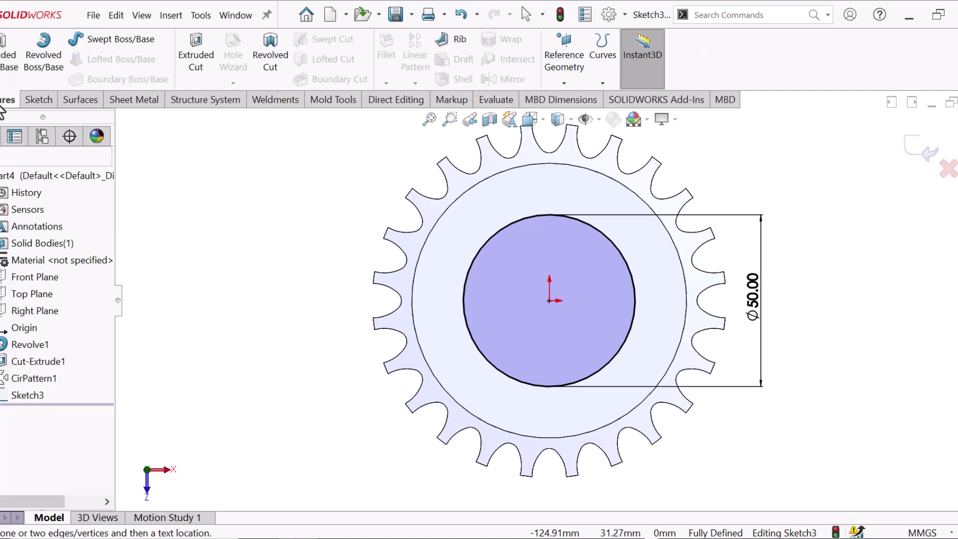
pyautogui.click(4, 73)
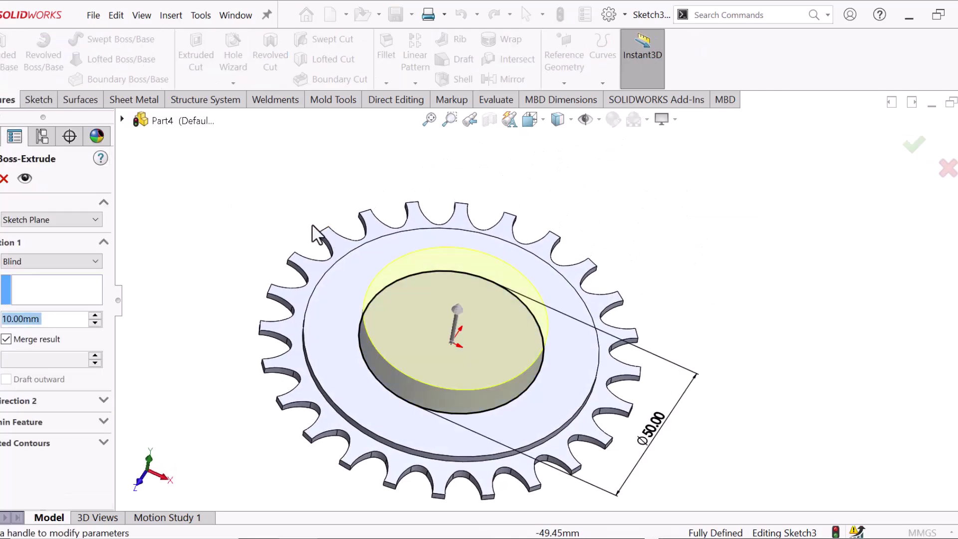
pyautogui.click(94, 315)
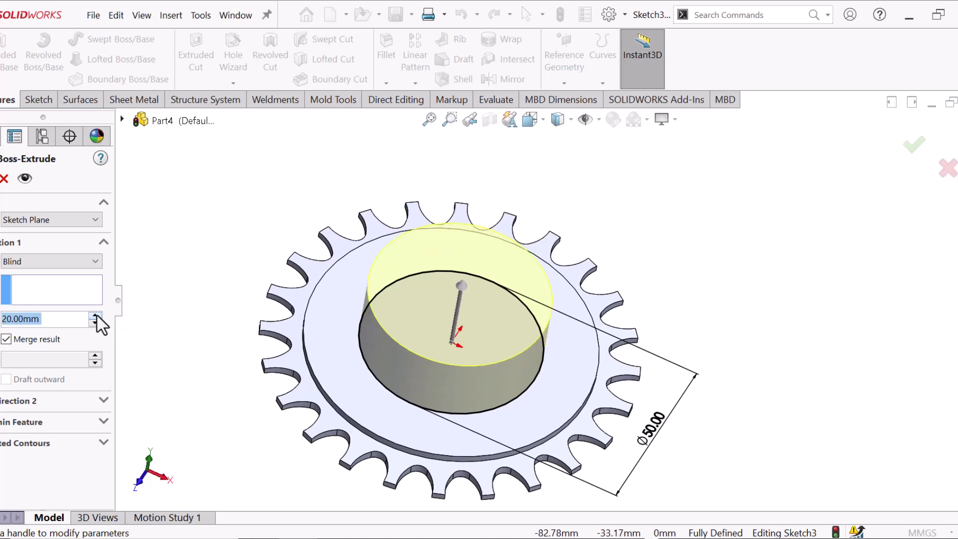
pyautogui.press('Return')
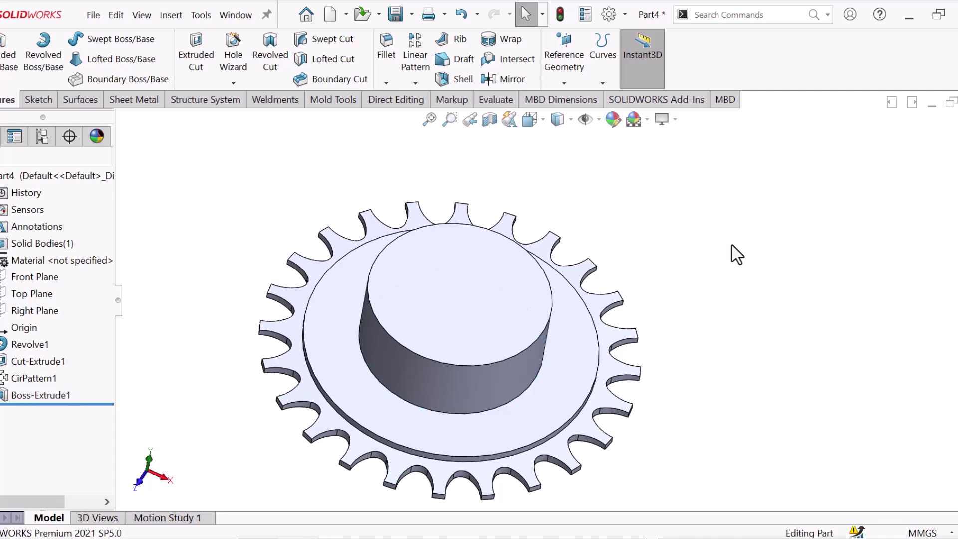
# - Mirror the whole solid body about the boss's flat end face with Merge solids enabled, viewing the part in isometric
pyautogui.press('space')
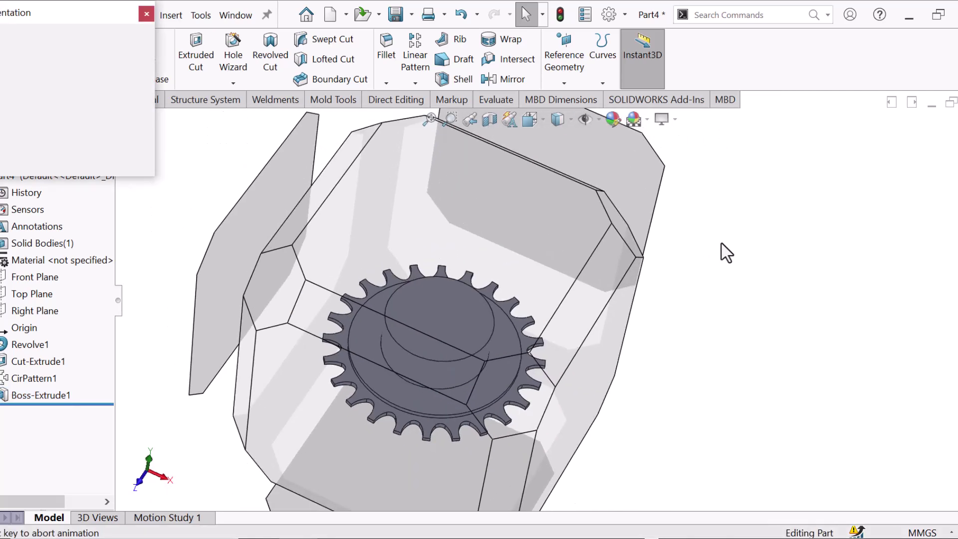
pyautogui.click(149, 60)
pyautogui.click(153, 75)
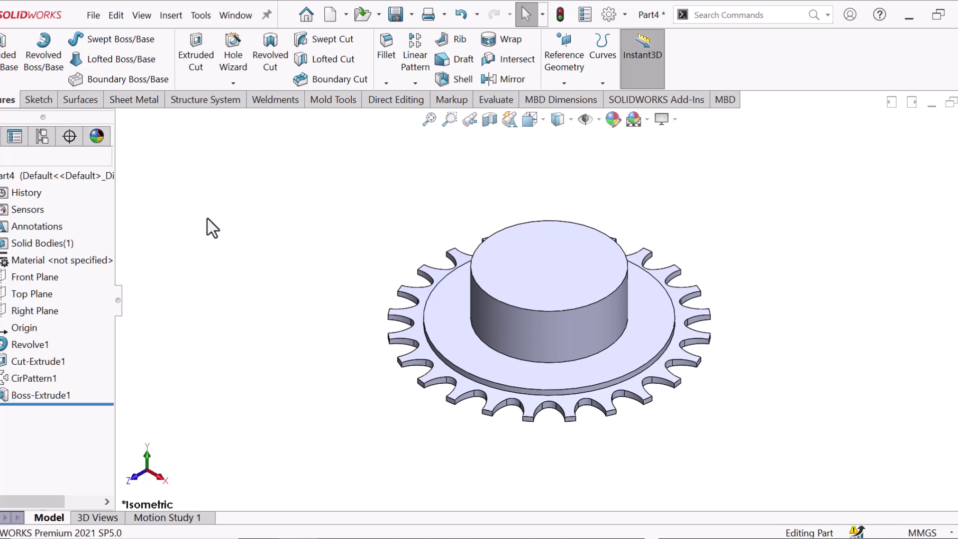
pyautogui.click(564, 260)
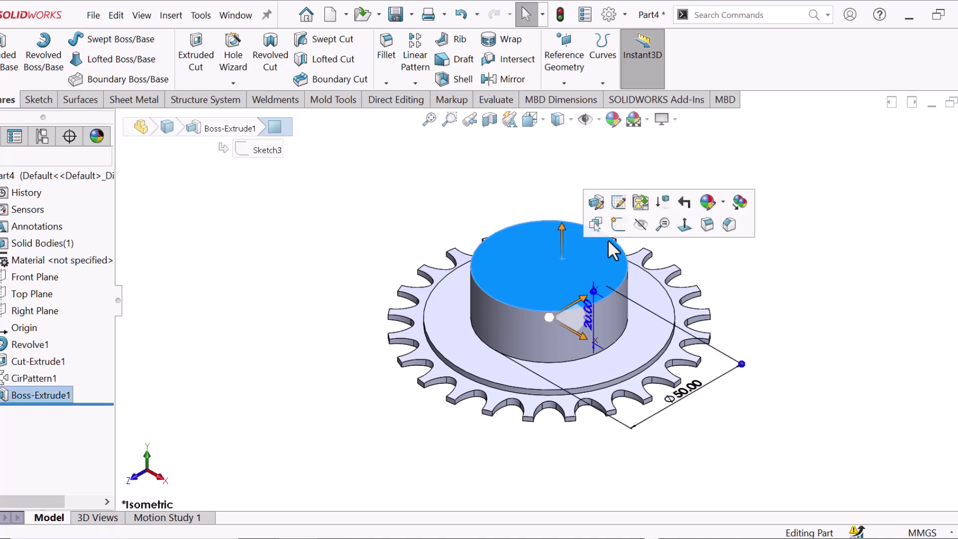
pyautogui.click(768, 266)
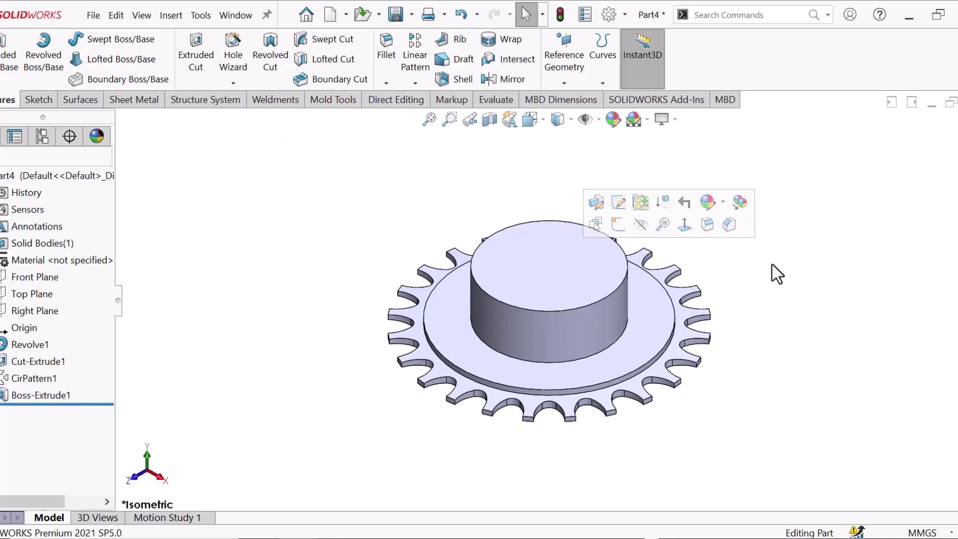
pyautogui.press('z')
pyautogui.press('z')
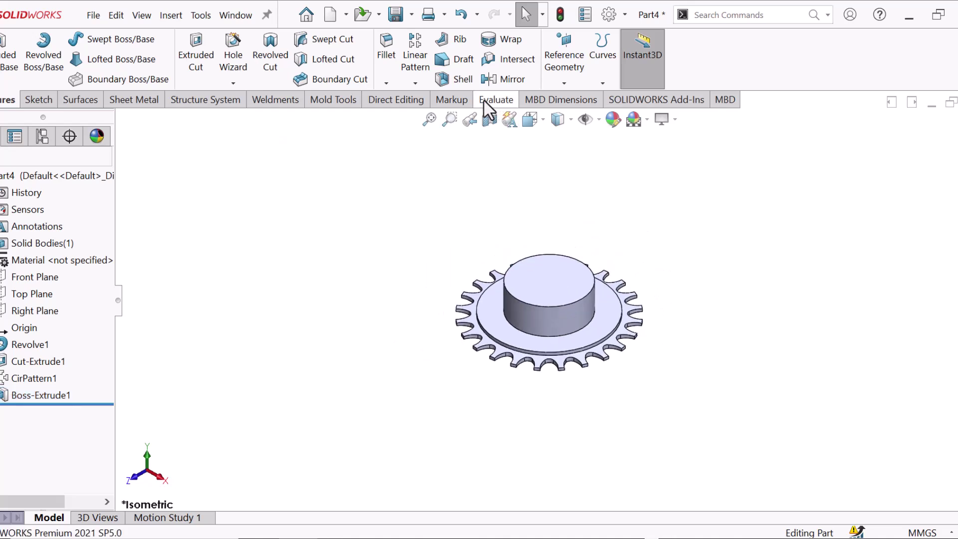
pyautogui.click(418, 82)
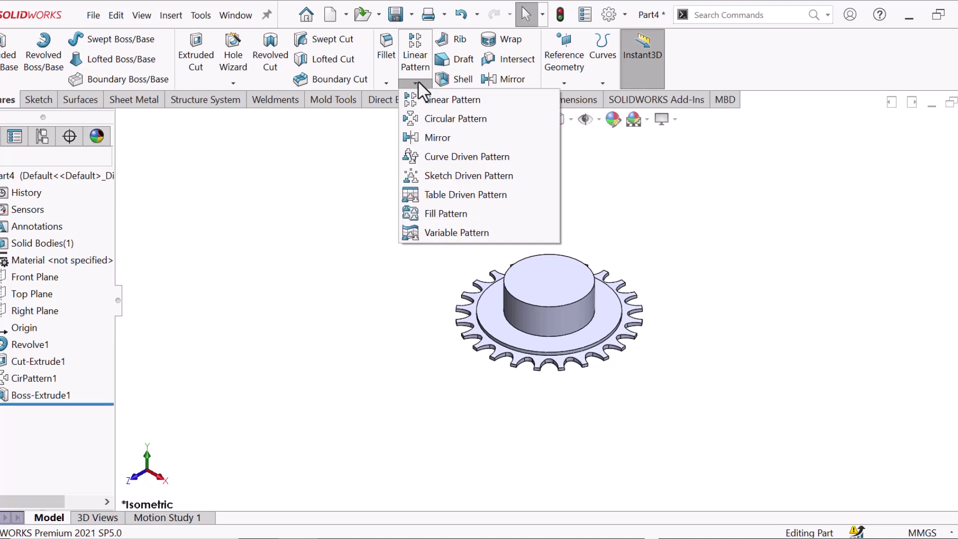
pyautogui.click(516, 80)
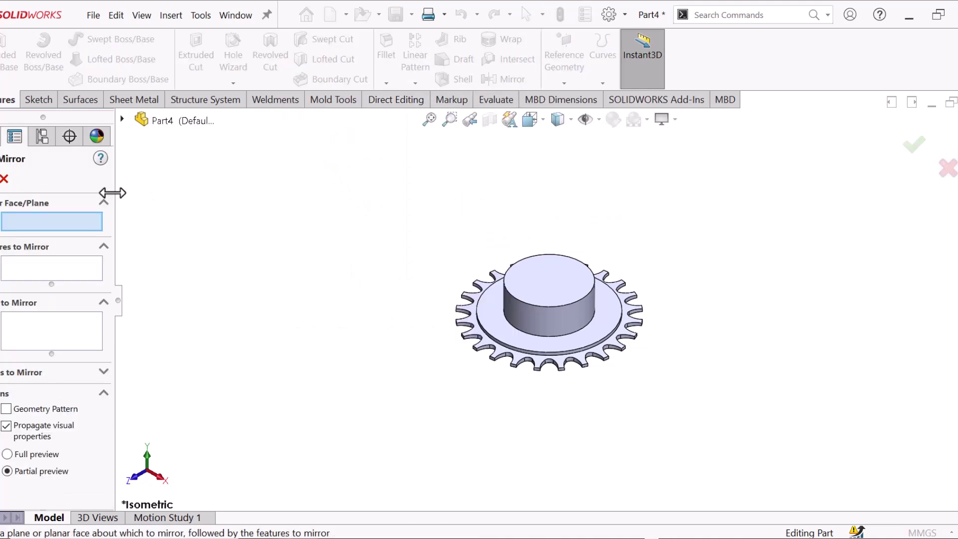
pyautogui.click(564, 282)
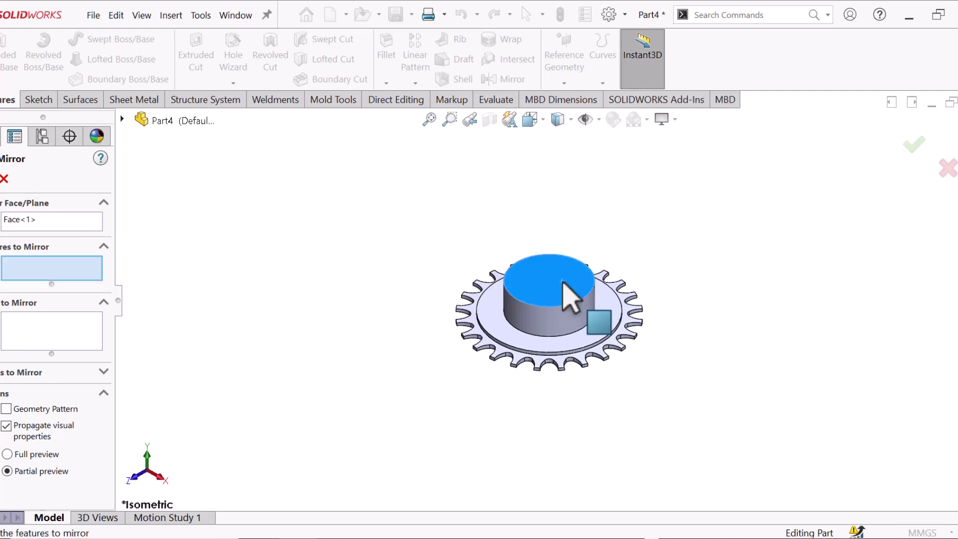
pyautogui.click(7, 373)
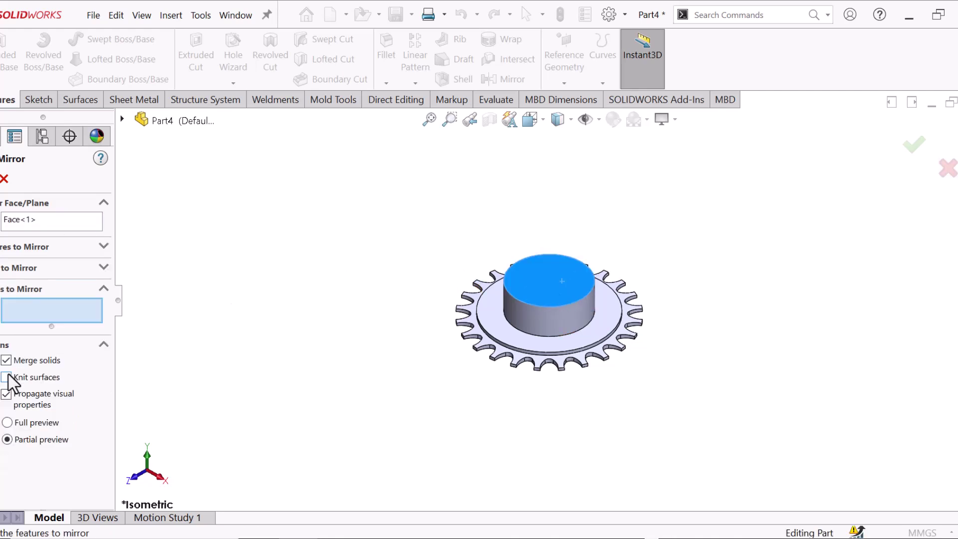
pyautogui.click(519, 354)
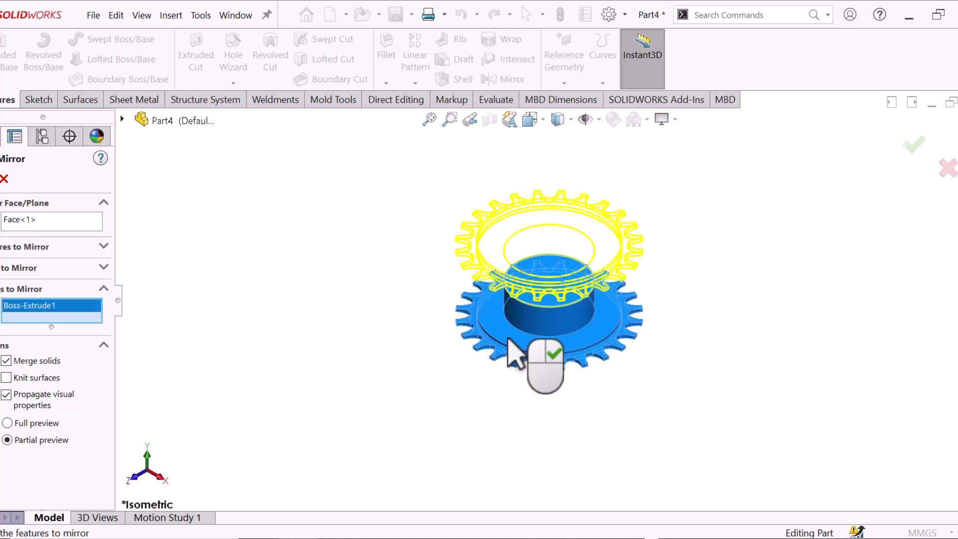
pyautogui.click(913, 144)
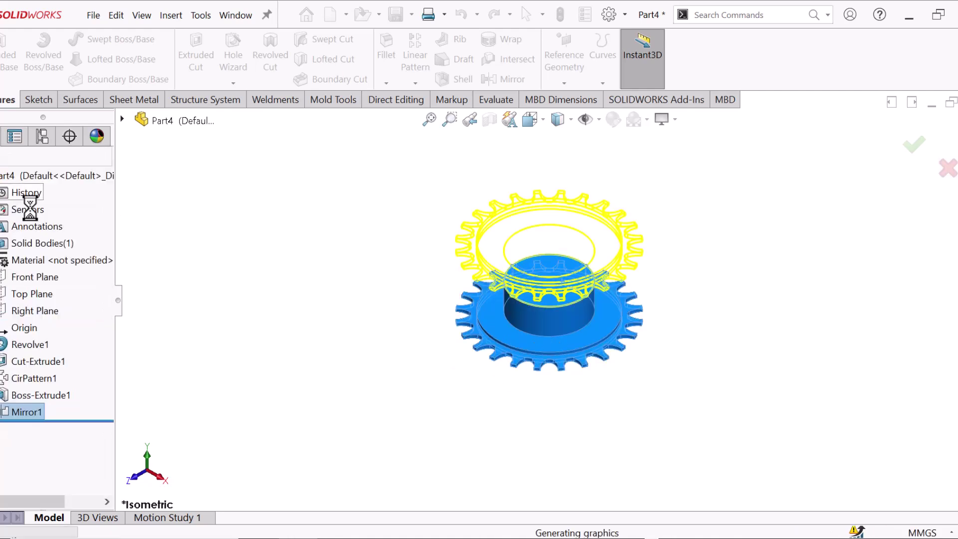
# - Start a new sketch on the flat outer circular face of one toothed disc
pyautogui.moveTo(749, 269); pyautogui.dragTo(701, 253, button='middle')
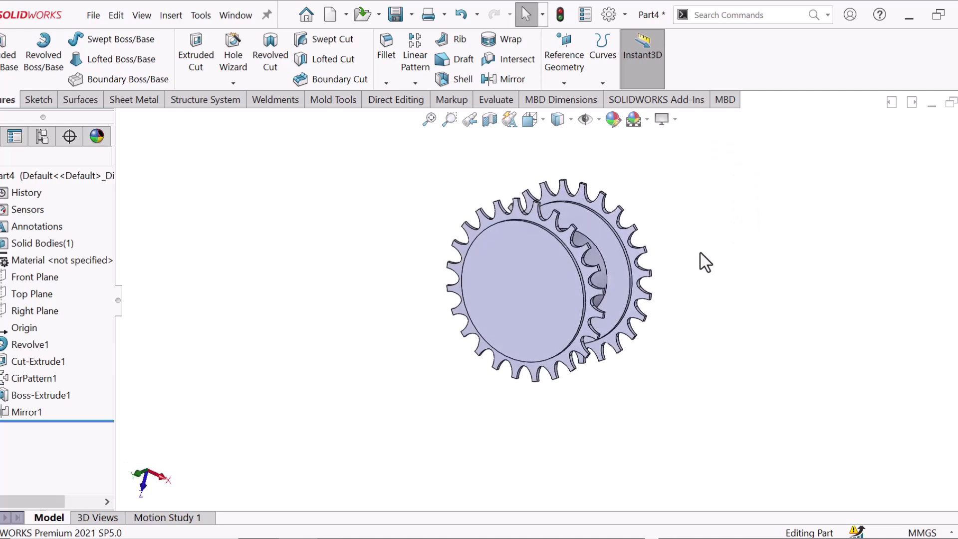
pyautogui.click(537, 299)
pyautogui.click(565, 247)
pyautogui.click(315, 267)
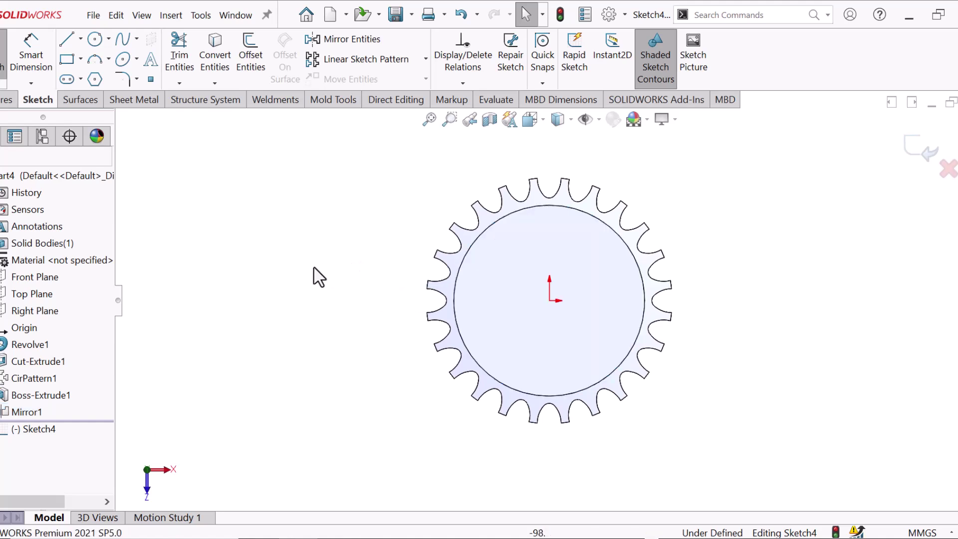
# - Sketch a circle about 50.7 mm in diameter centred on the origin
pyautogui.moveTo(315, 267); pyautogui.dragTo(404, 274, button='right')
pyautogui.moveTo(549, 300)
pyautogui.mouseDown()
pyautogui.moveTo(598, 320)
pyautogui.moveTo(610, 302)
pyautogui.mouseUp()
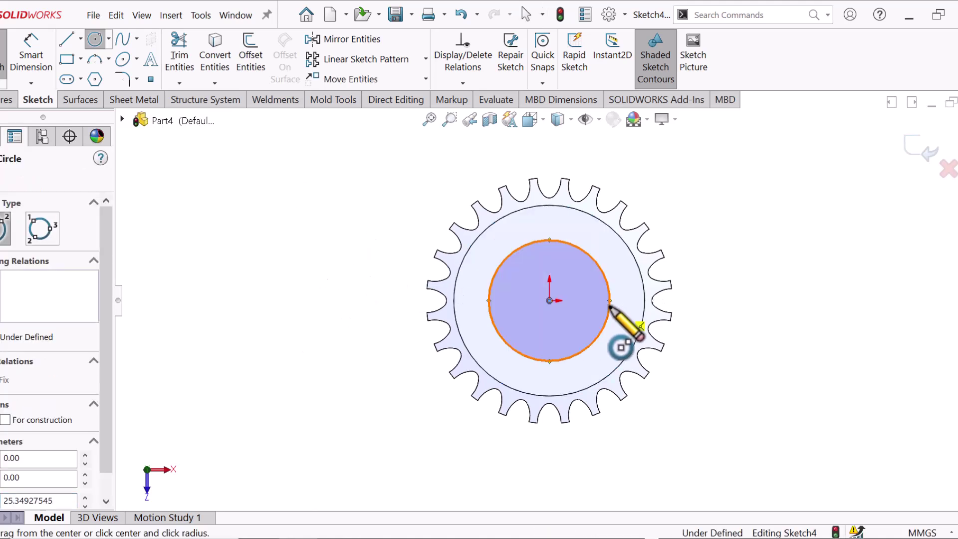
pyautogui.rightClick(610, 305)
pyautogui.click(657, 327)
# - Dimension the circle's diameter to 25 mm
pyautogui.moveTo(763, 349); pyautogui.dragTo(759, 246, button='right')
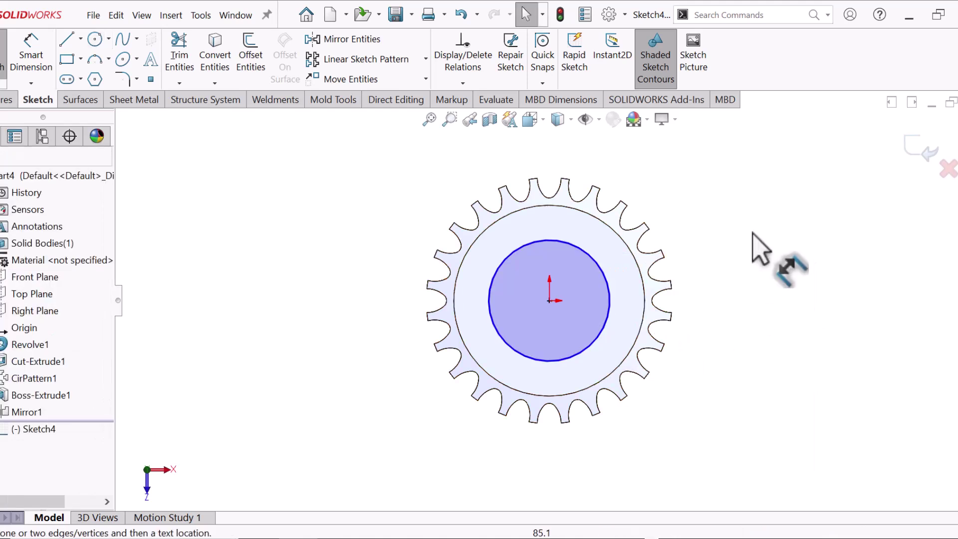
pyautogui.click(608, 278)
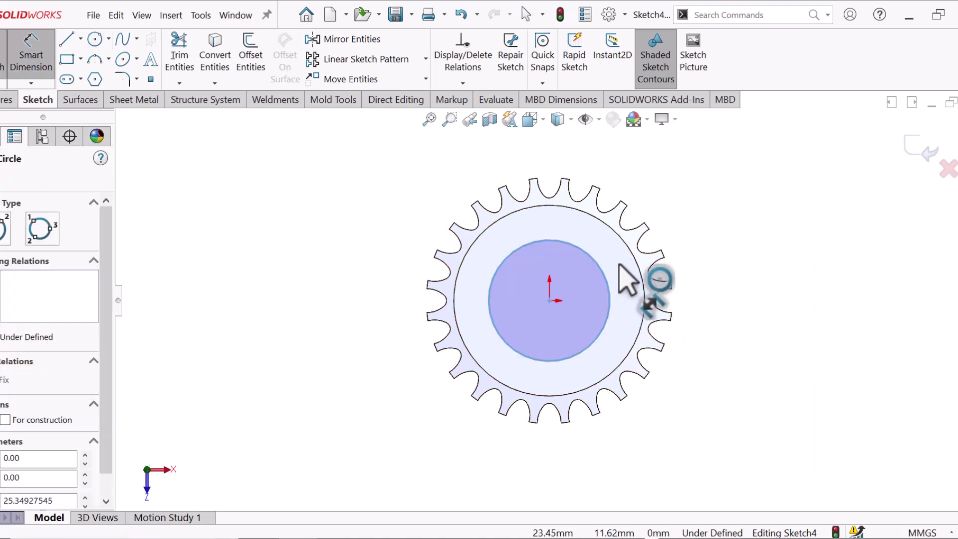
pyautogui.click(752, 202)
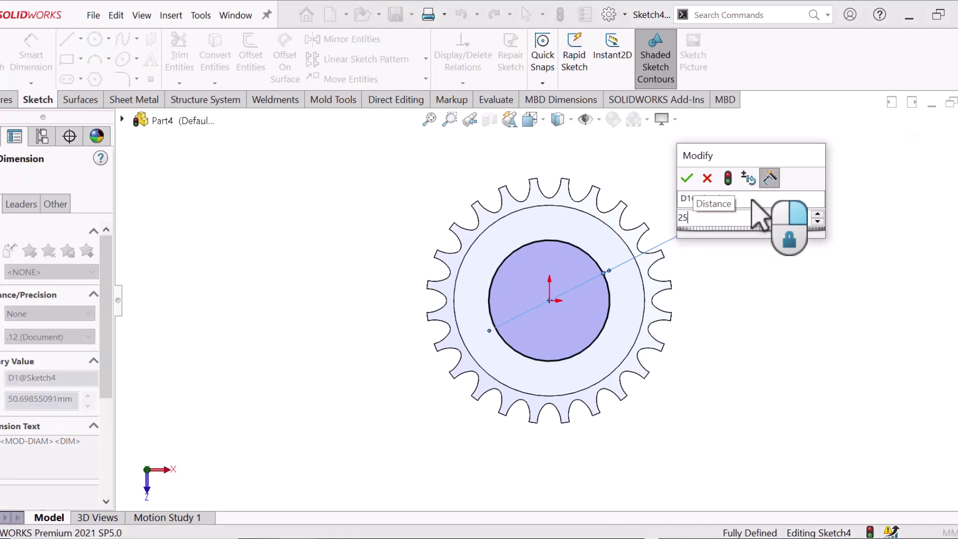
pyautogui.press('Return')
pyautogui.click(760, 268)
# - Cut the circle through the whole double sprocket with Extruded Cut set to Through All
pyautogui.scroll(3, 760, 268)
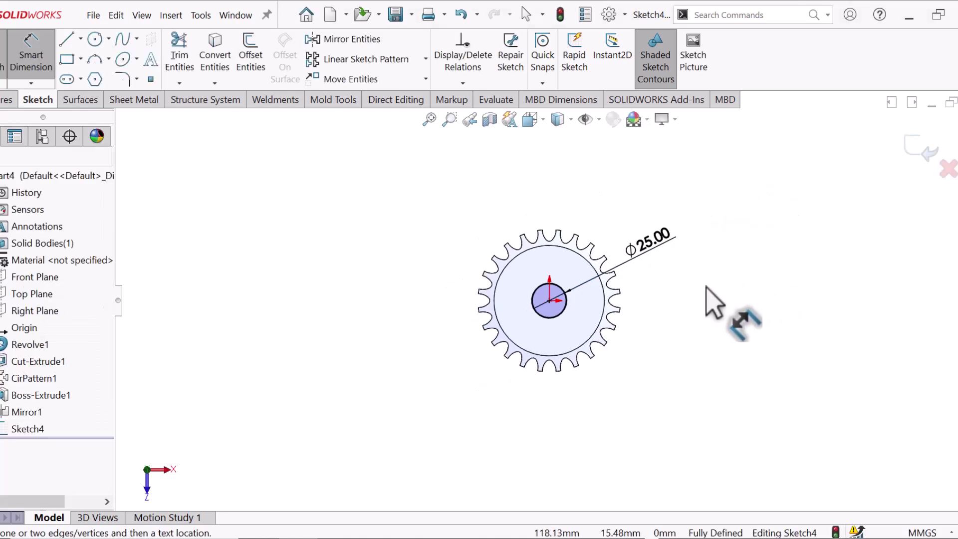
pyautogui.moveTo(705, 286); pyautogui.dragTo(677, 359, button='middle')
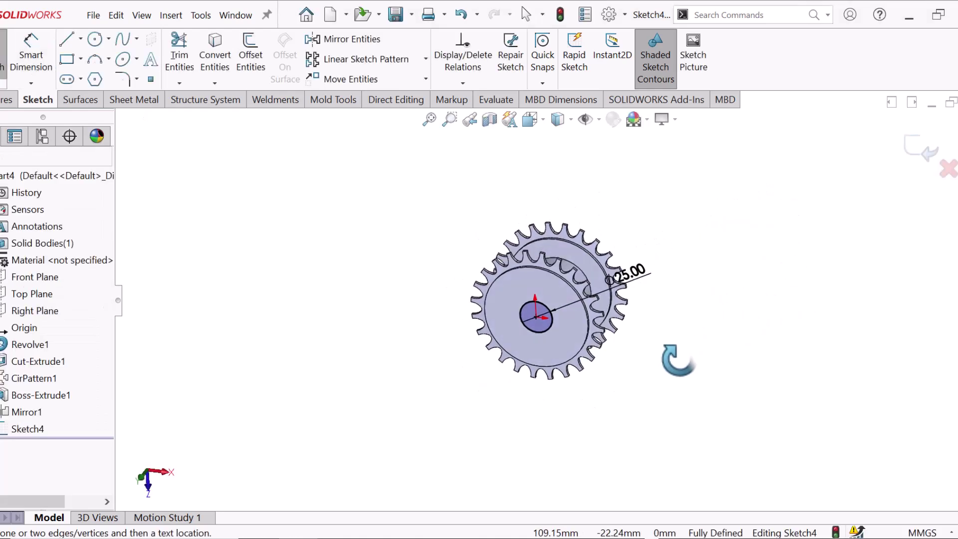
pyautogui.click(4, 101)
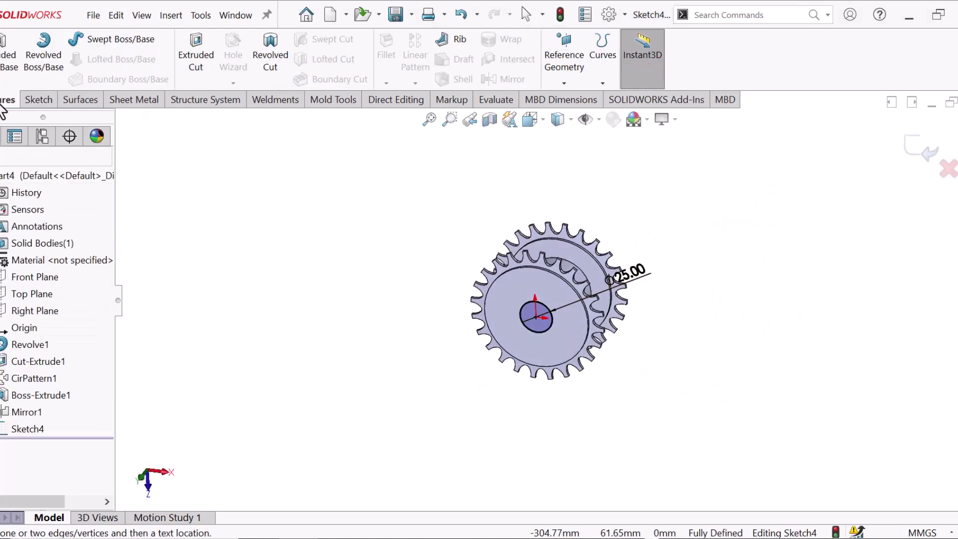
pyautogui.click(192, 61)
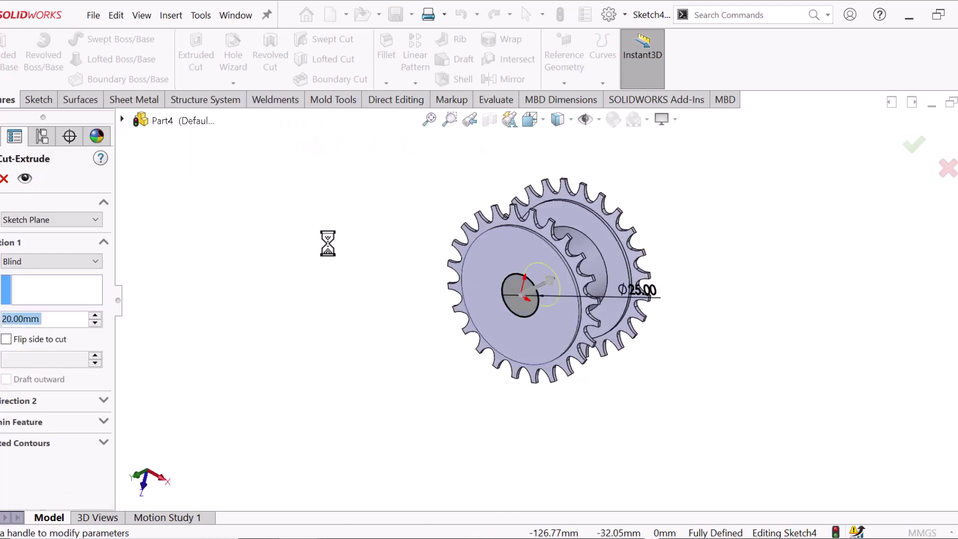
pyautogui.click(48, 259)
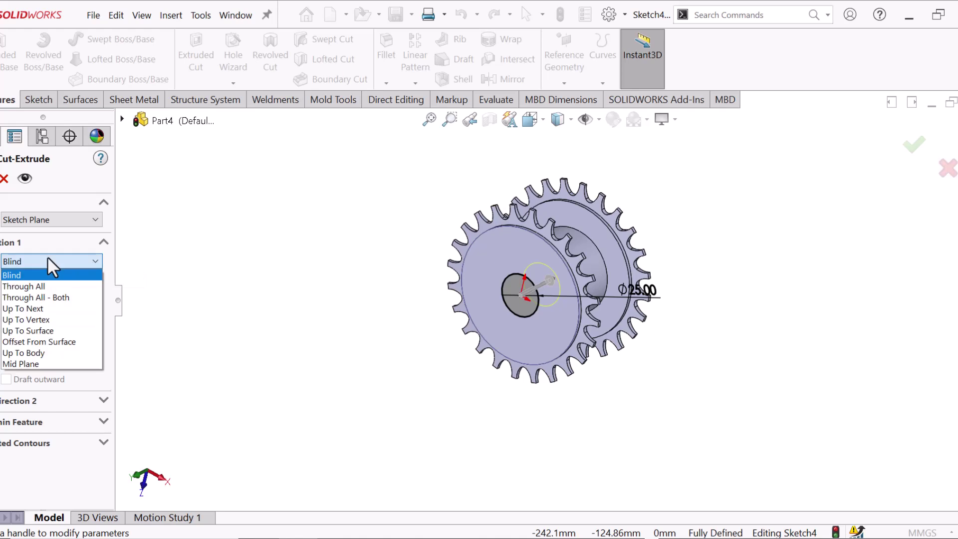
pyautogui.click(42, 285)
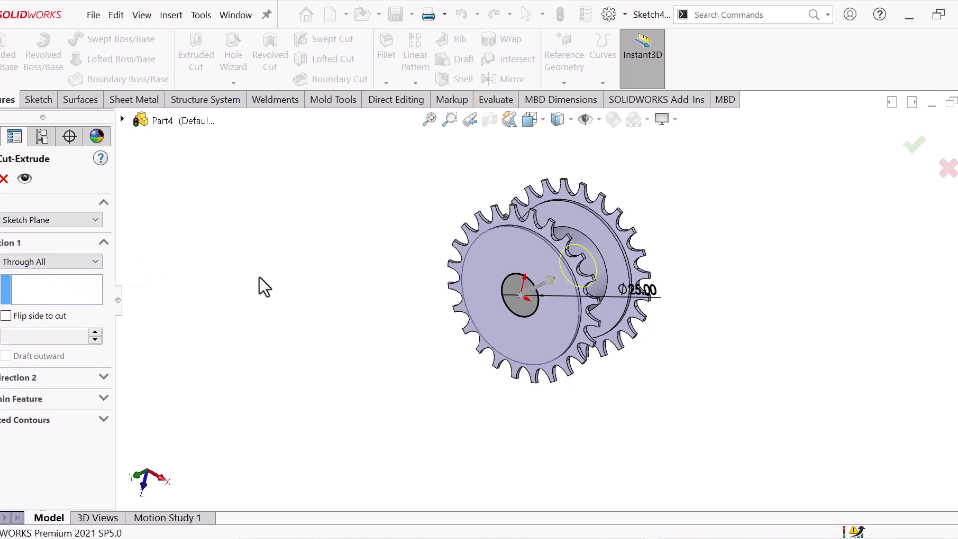
pyautogui.press('Return')
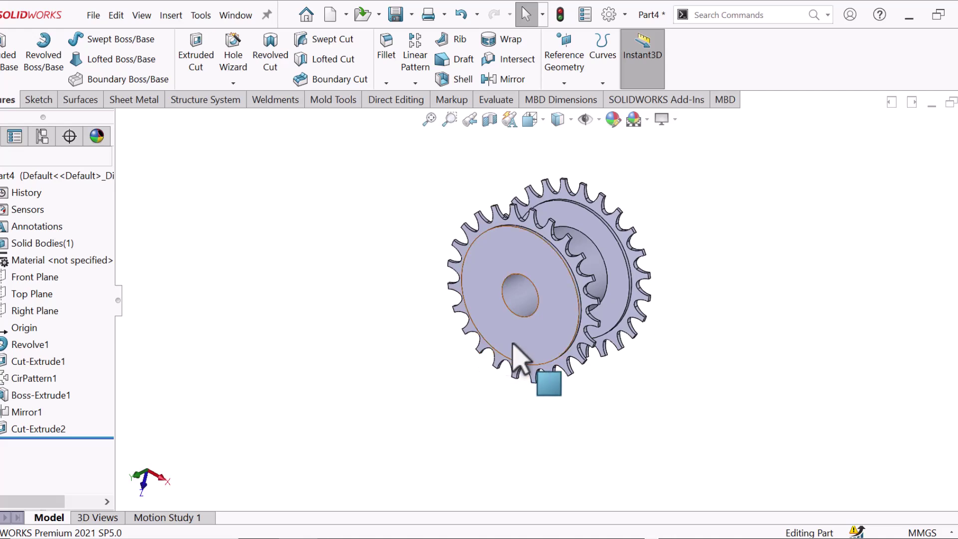
# - On the same outer face, sketch a center rectangle about 25 by 12.6 mm centred on the lowest point of the bore's edge
pyautogui.click(544, 324)
pyautogui.click(582, 289)
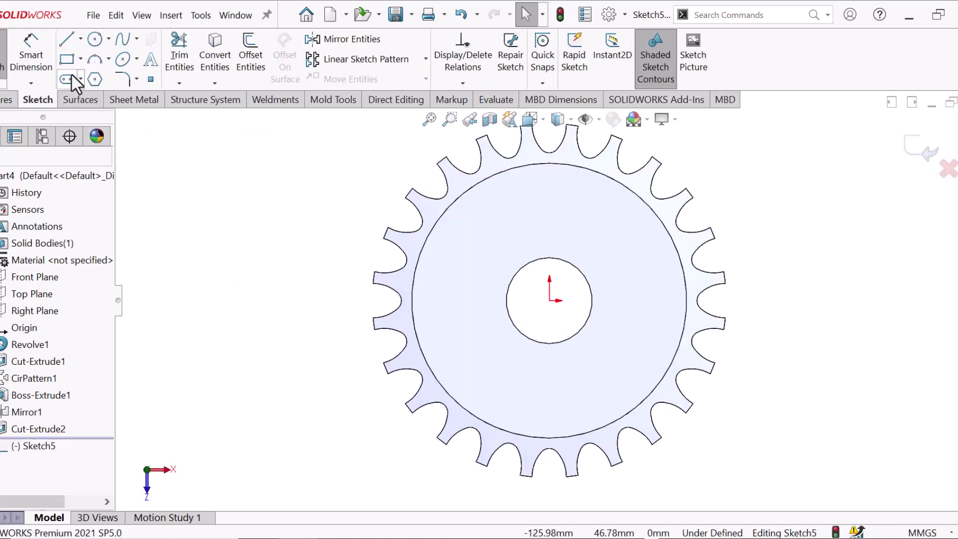
pyautogui.click(68, 60)
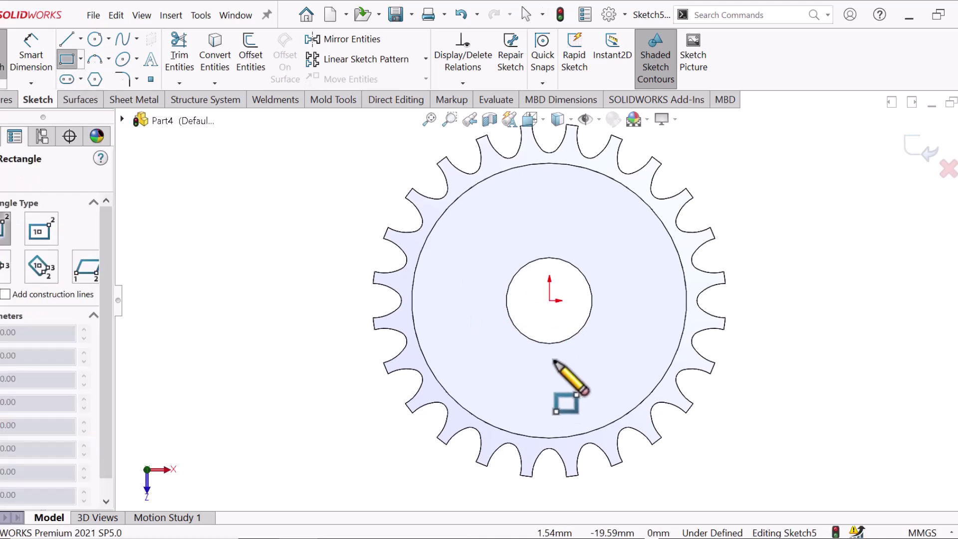
pyautogui.click(549, 343)
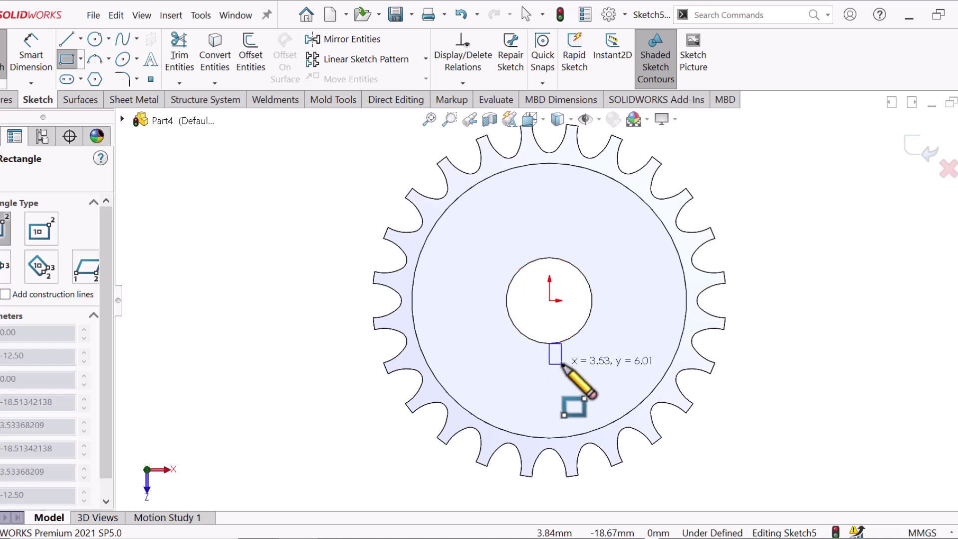
pyautogui.click(41, 229)
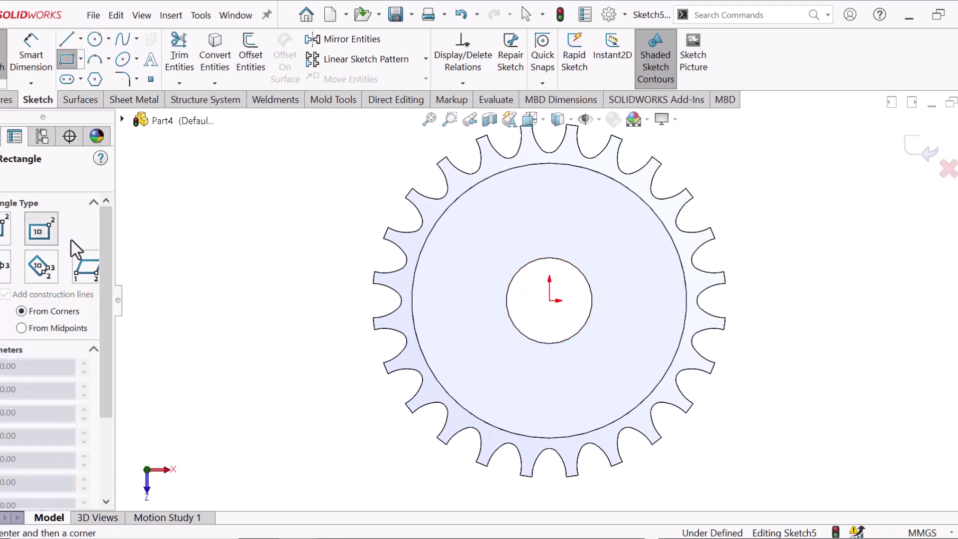
pyautogui.click(549, 343)
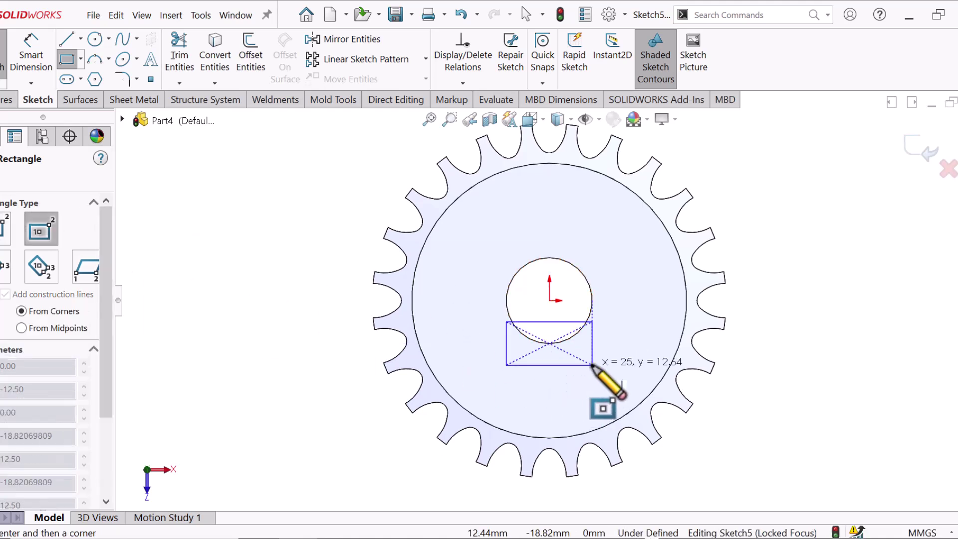
pyautogui.click(592, 365)
pyautogui.rightClick(594, 367)
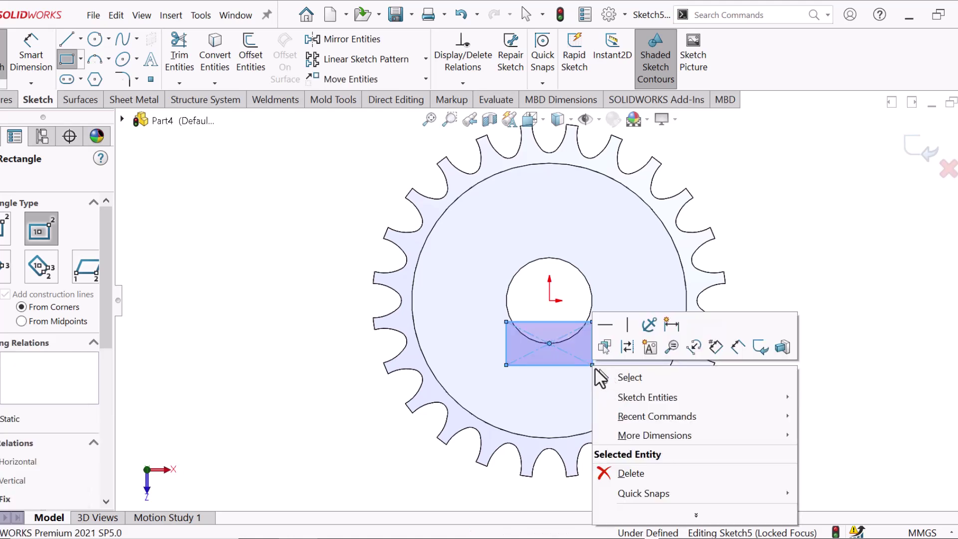
pyautogui.click(631, 377)
# - Dimension the rectangle's height to 6 mm
pyautogui.moveTo(875, 426); pyautogui.dragTo(842, 331, button='right')
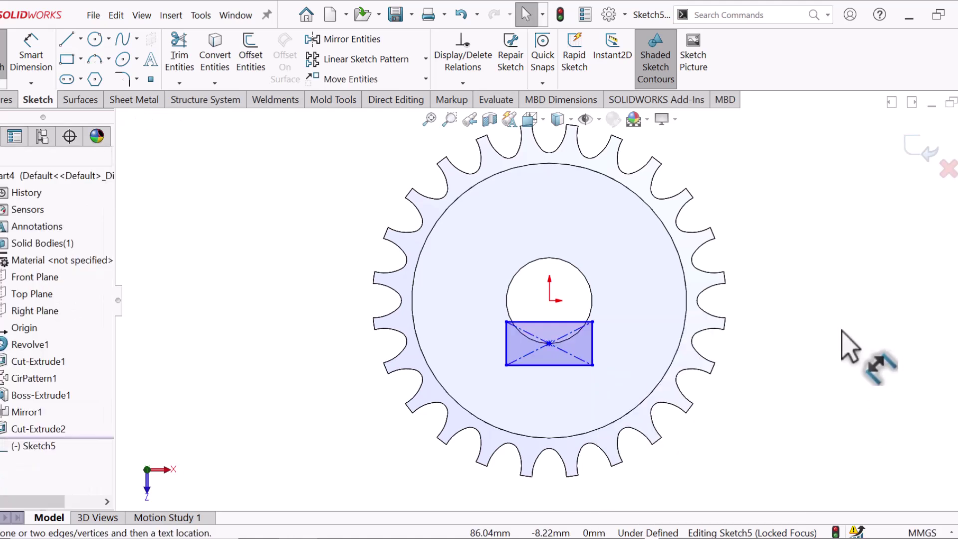
pyautogui.click(593, 344)
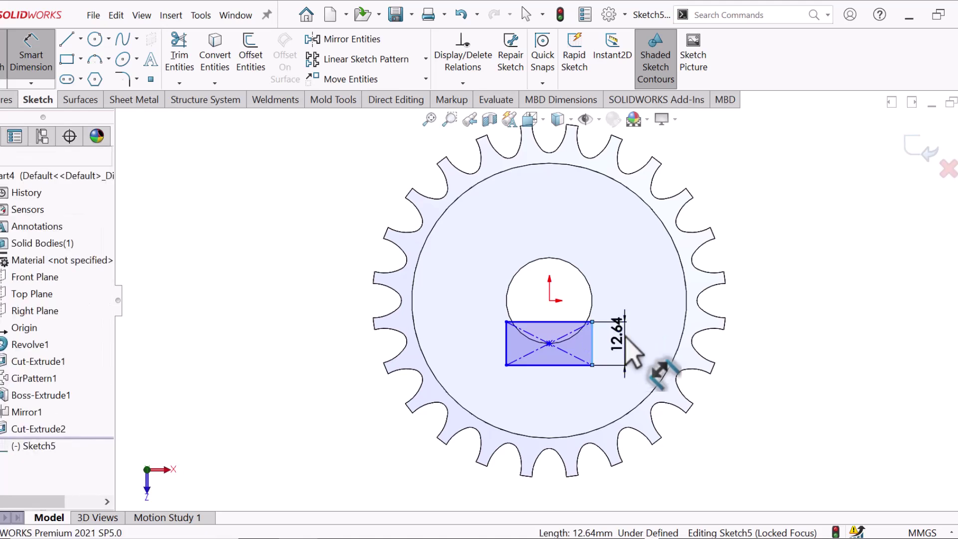
pyautogui.click(625, 336)
pyautogui.write('6')
pyautogui.press('Return')
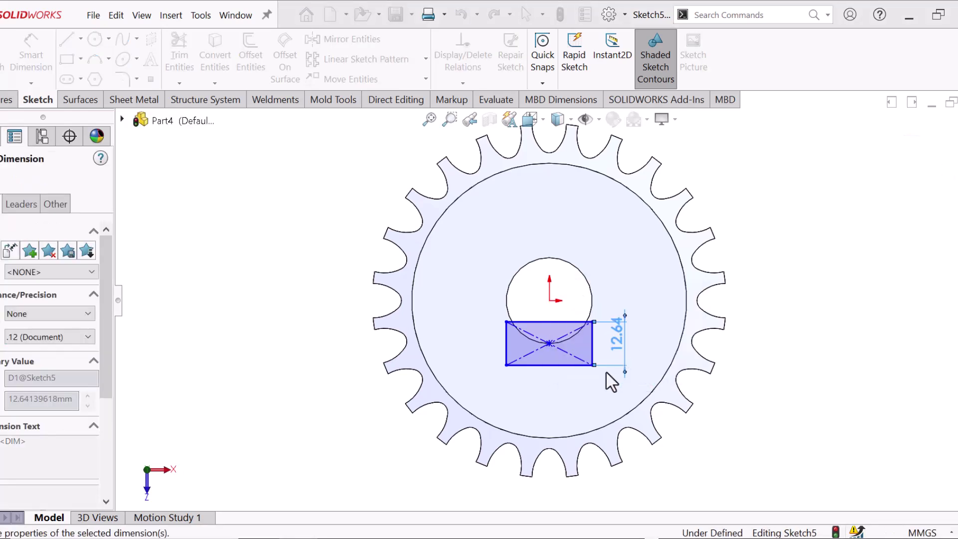
# - Dimension the rectangle's width to 5 mm and exit the Smart Dimension tool
pyautogui.click(564, 355)
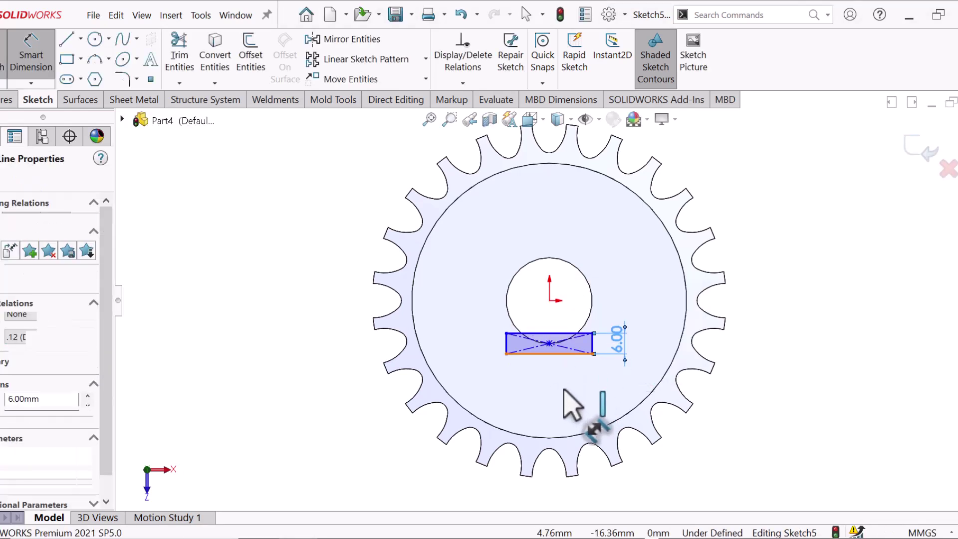
pyautogui.click(564, 390)
pyautogui.write('5')
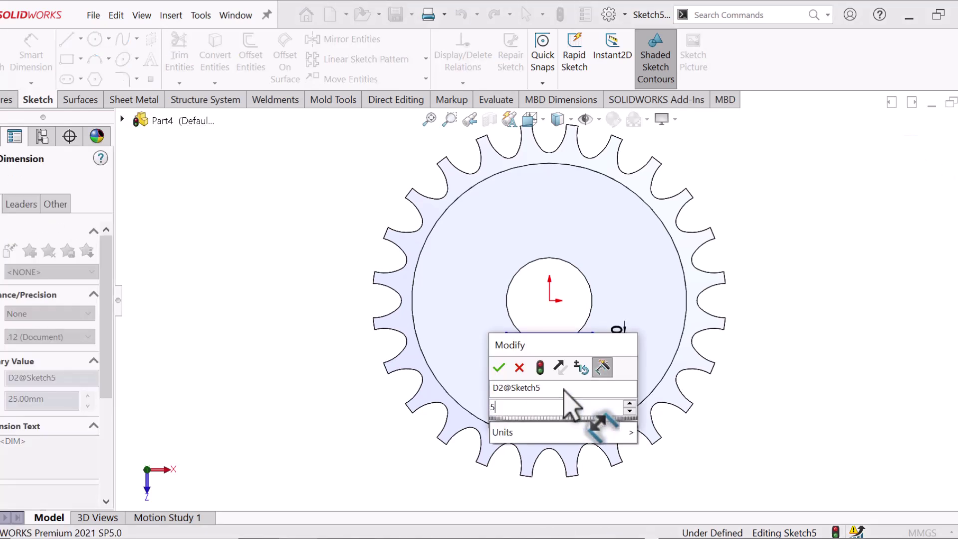
pyautogui.press('Return')
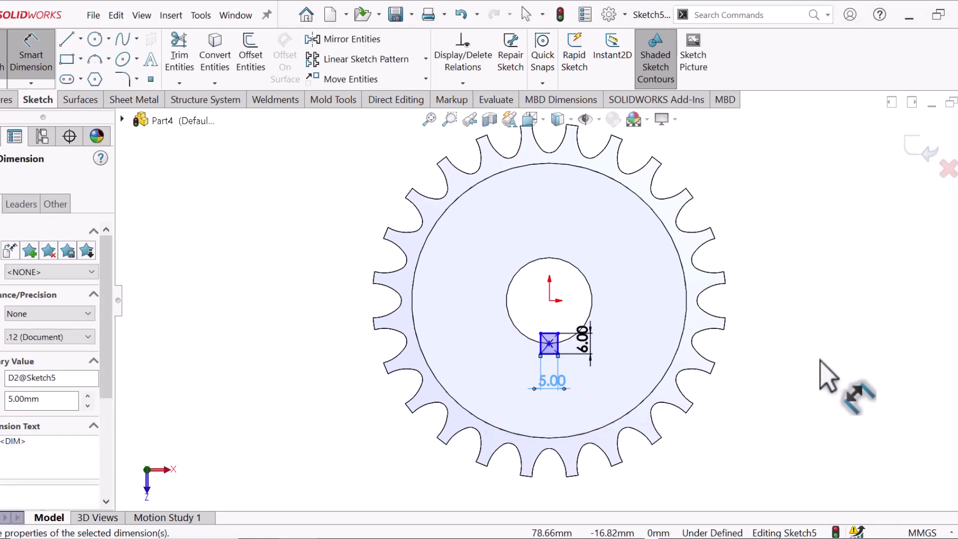
pyautogui.rightClick(820, 359)
pyautogui.click(788, 408)
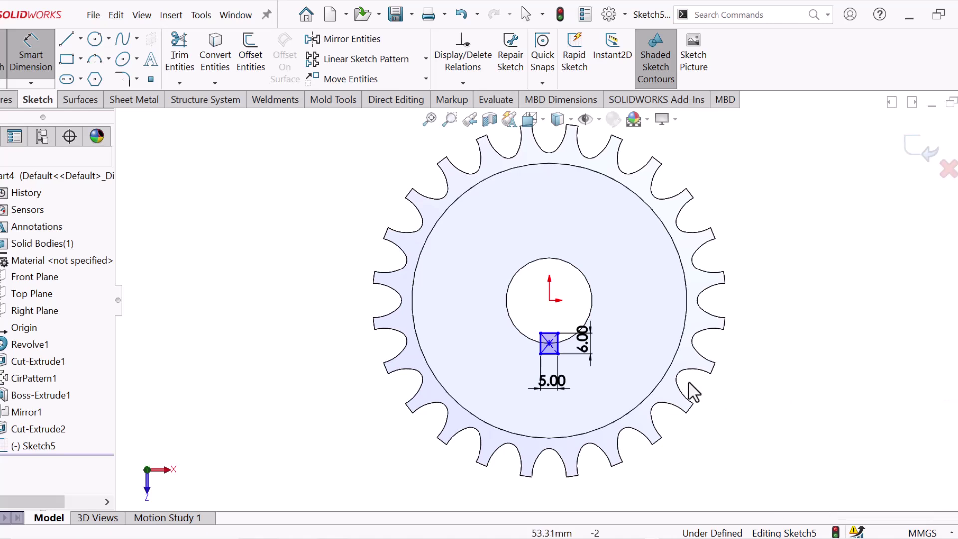
# - Add a Vertical relation between the rectangle's centre point and the origin
pyautogui.click(550, 343)
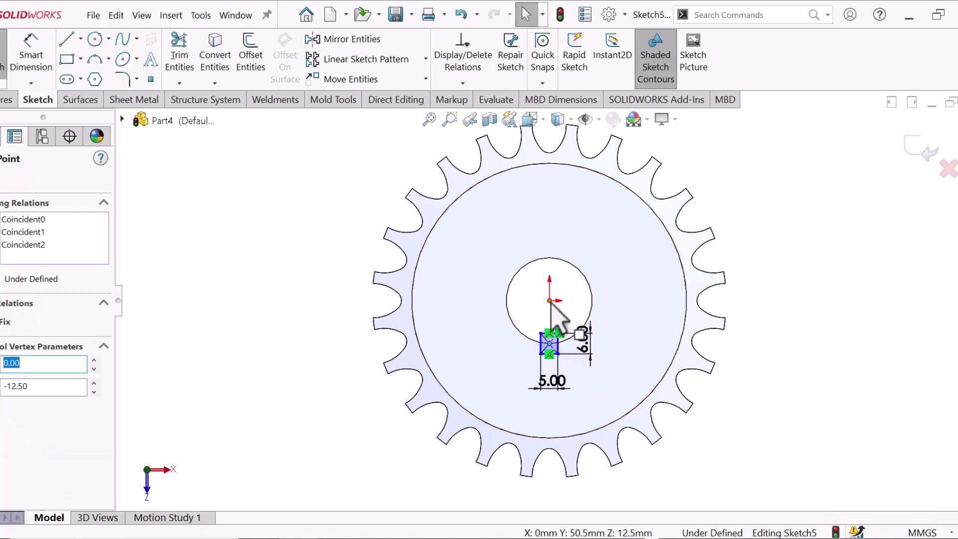
pyautogui.keyDown('ctrl'); pyautogui.click(549, 301); pyautogui.keyUp('ctrl')
pyautogui.keyDown('ctrl'); pyautogui.click(550, 300); pyautogui.keyUp('ctrl')
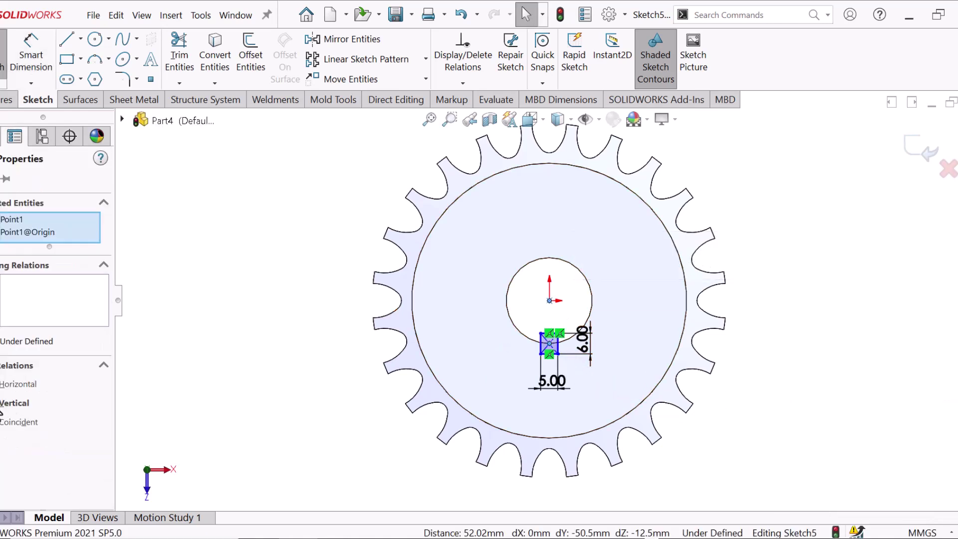
pyautogui.click(1, 406)
pyautogui.click(124, 352)
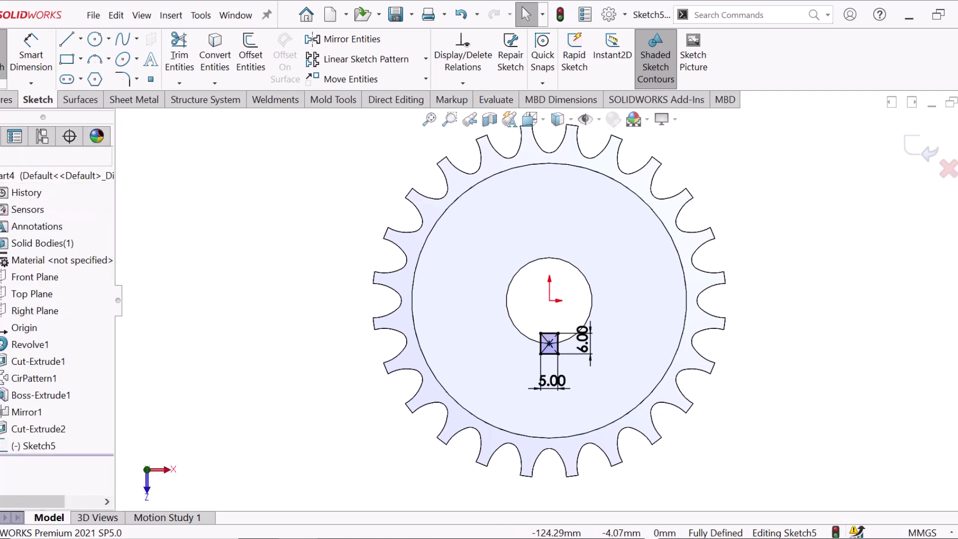
# - Cut the rectangle as a keyway through the whole part with Extruded Cut set to Through All
pyautogui.click(7, 99)
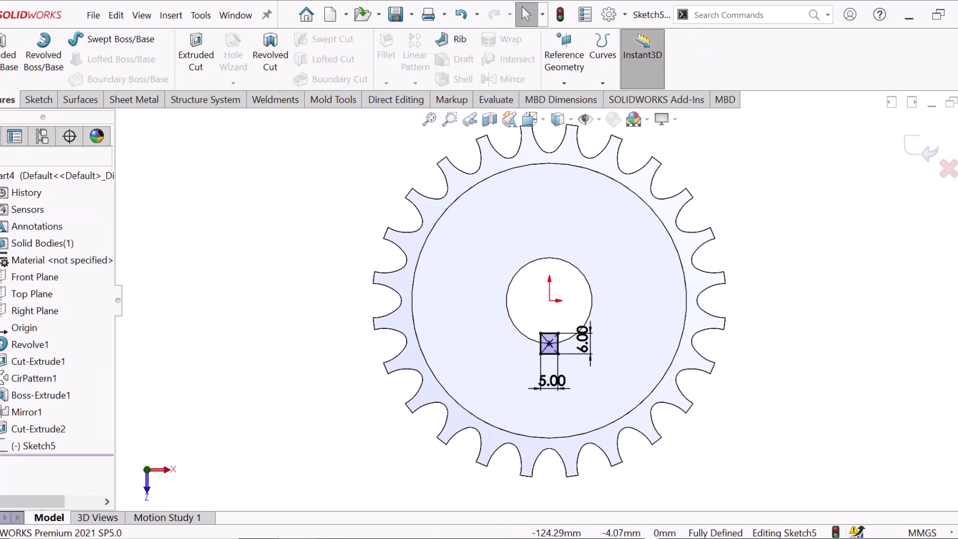
pyautogui.click(198, 64)
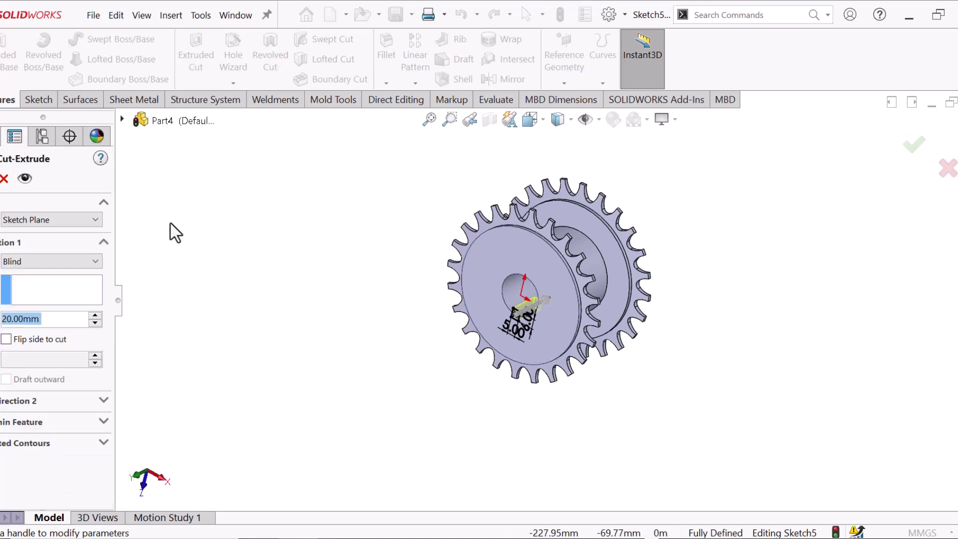
pyautogui.click(47, 261)
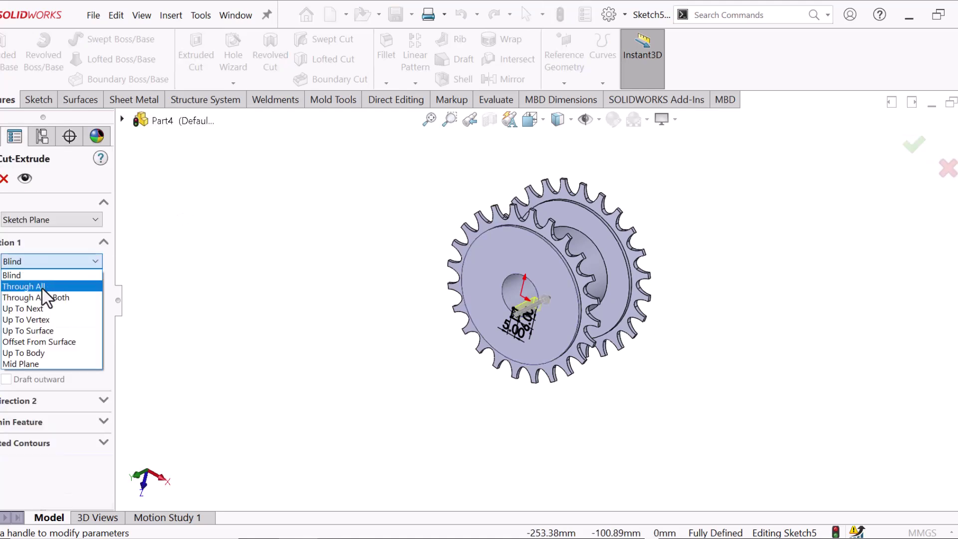
pyautogui.click(30, 286)
pyautogui.press('Return')
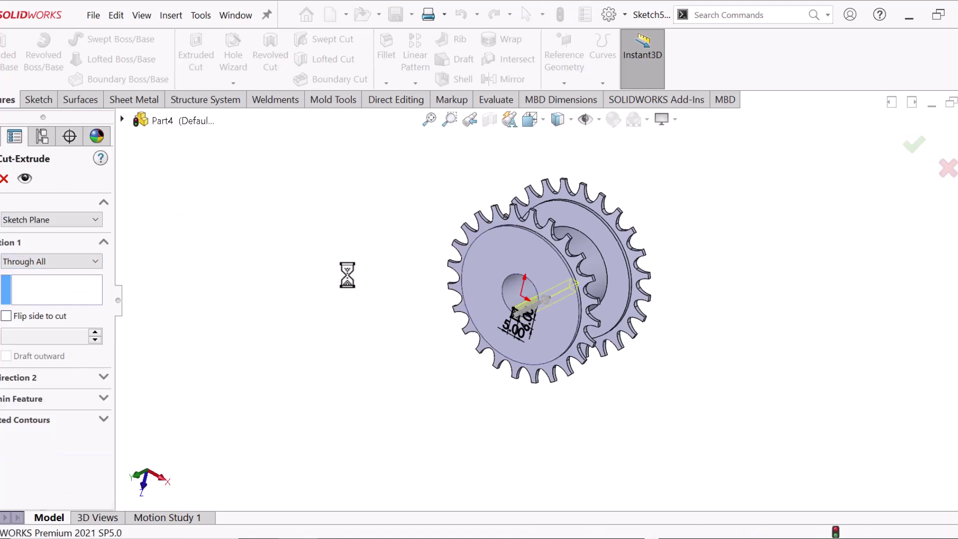
# - Show the part in isometric view and assign Cast Alloy Steel as its material
pyautogui.press('space')
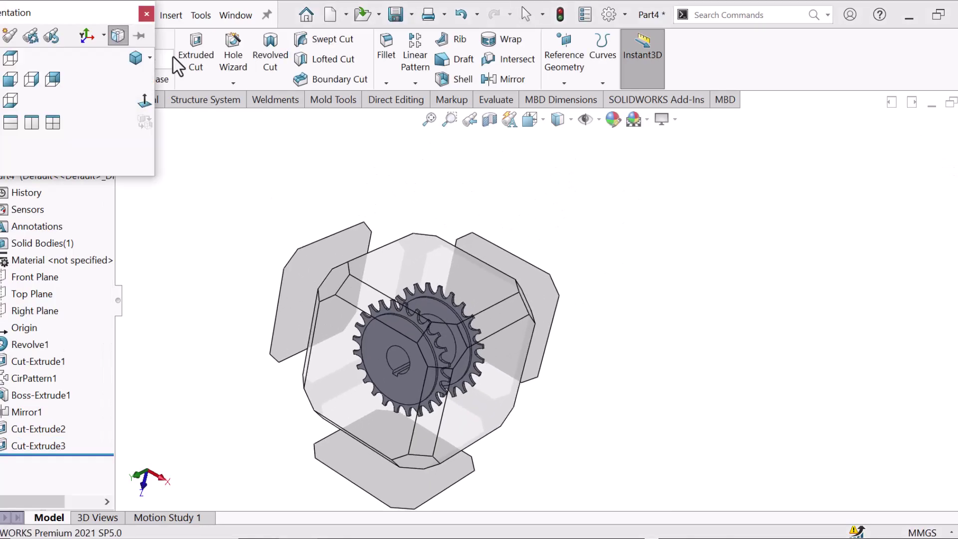
pyautogui.click(151, 57)
pyautogui.click(159, 78)
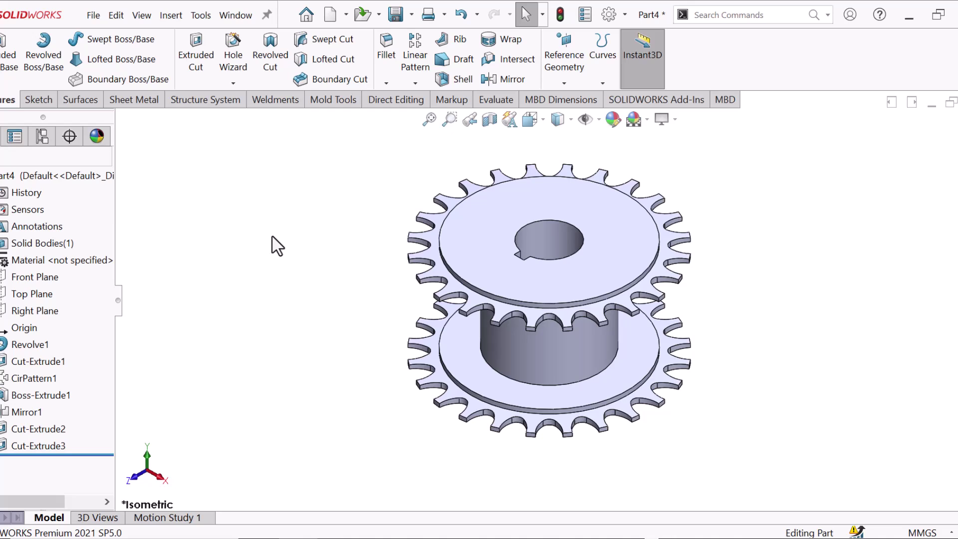
pyautogui.rightClick(42, 263)
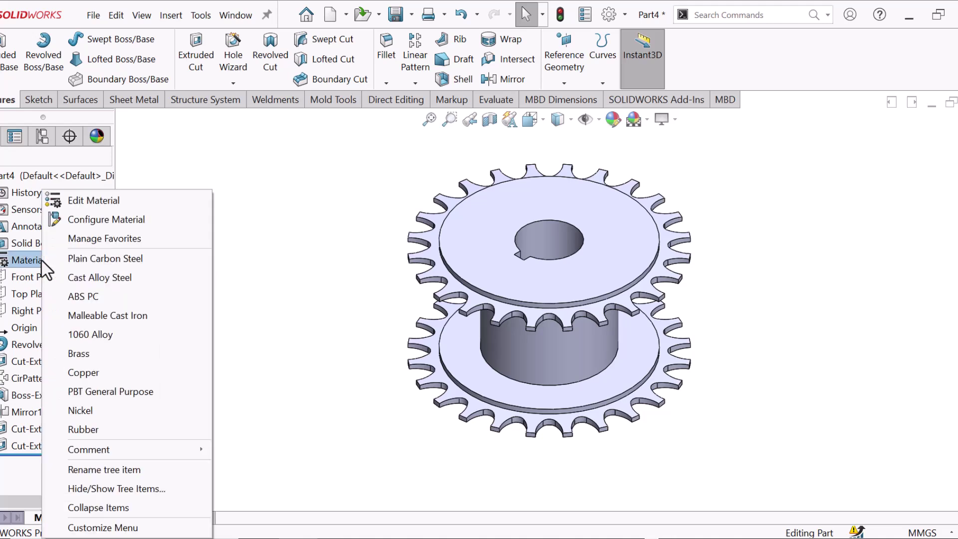
pyautogui.click(108, 279)
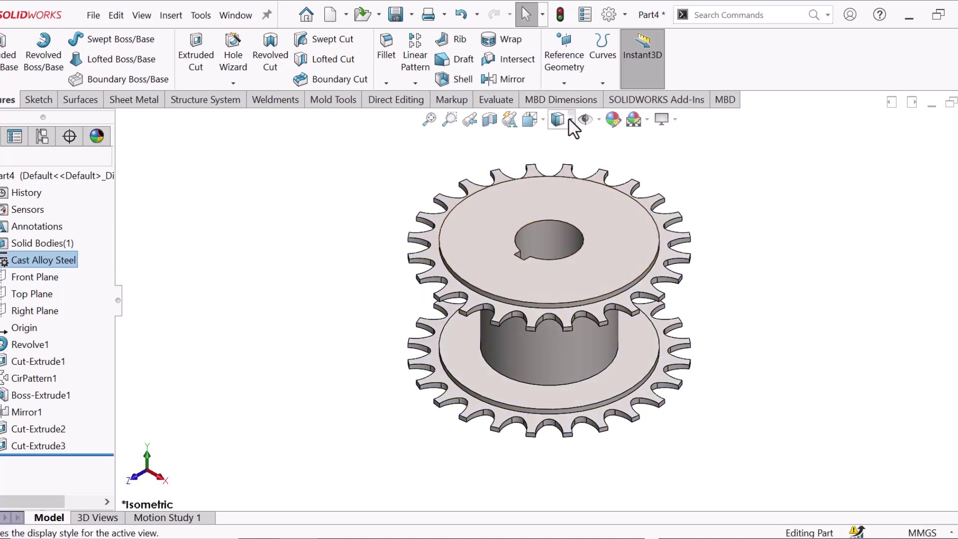
# - Set the display style to Shaded without edges and inspect the finished double sprocket from an angle
pyautogui.moveTo(561, 120)
pyautogui.click(558, 157)
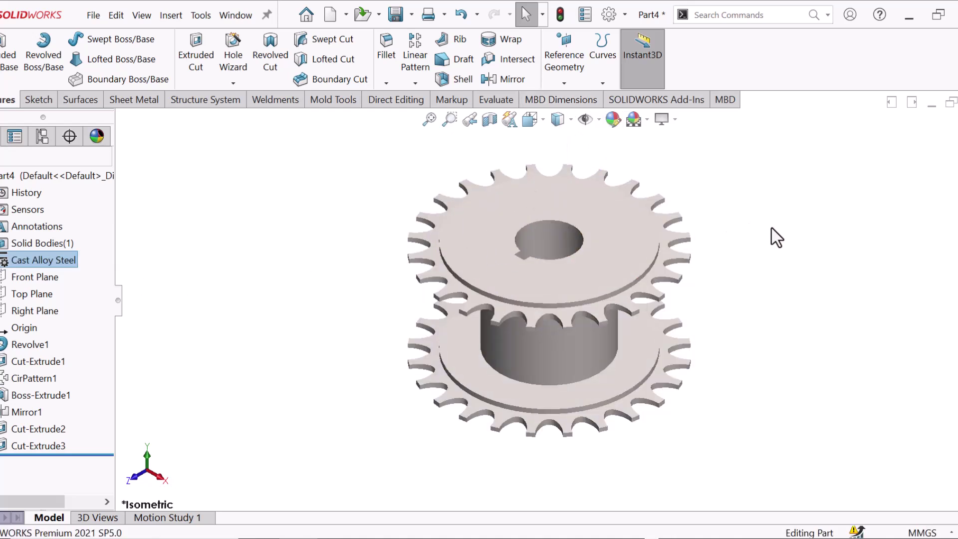
pyautogui.moveTo(707, 258); pyautogui.dragTo(641, 391, button='middle')
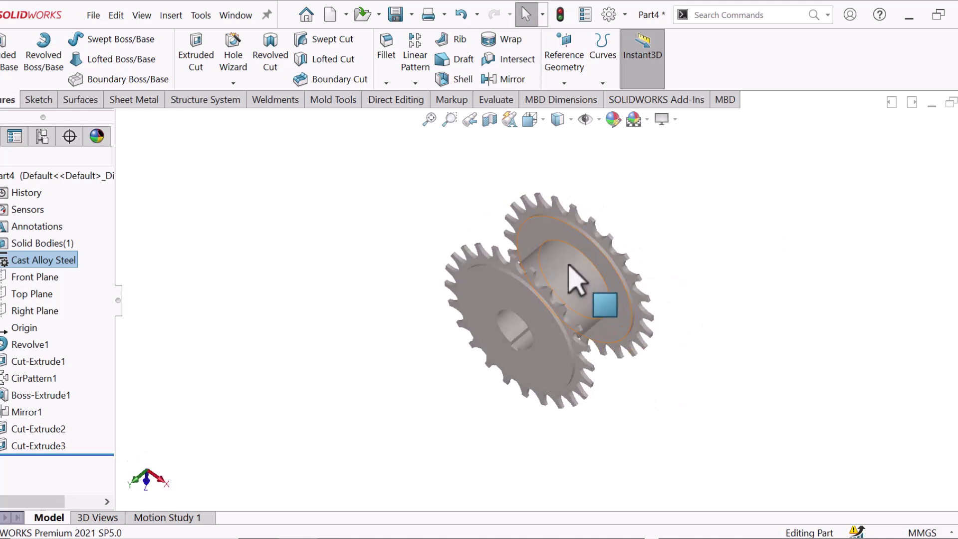
pyautogui.scroll(-3, 574, 279)
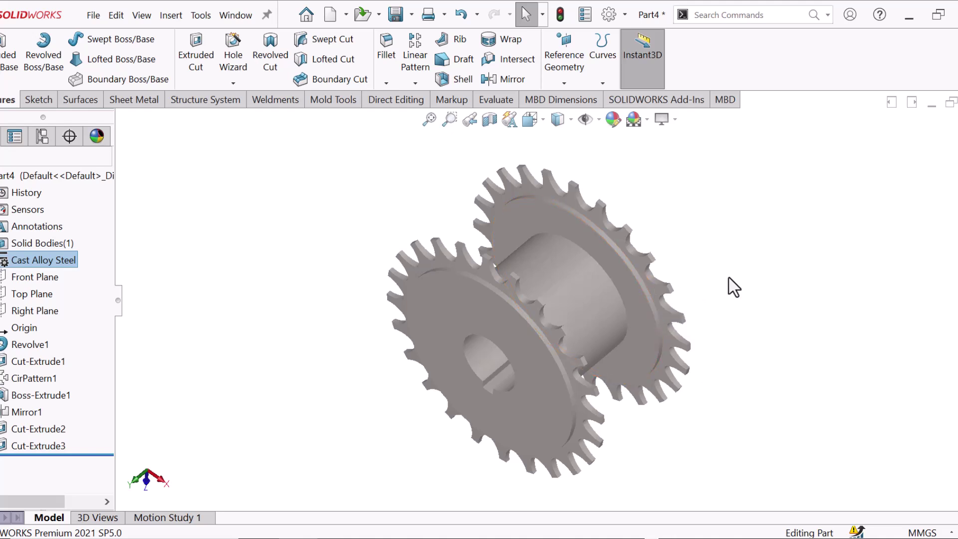